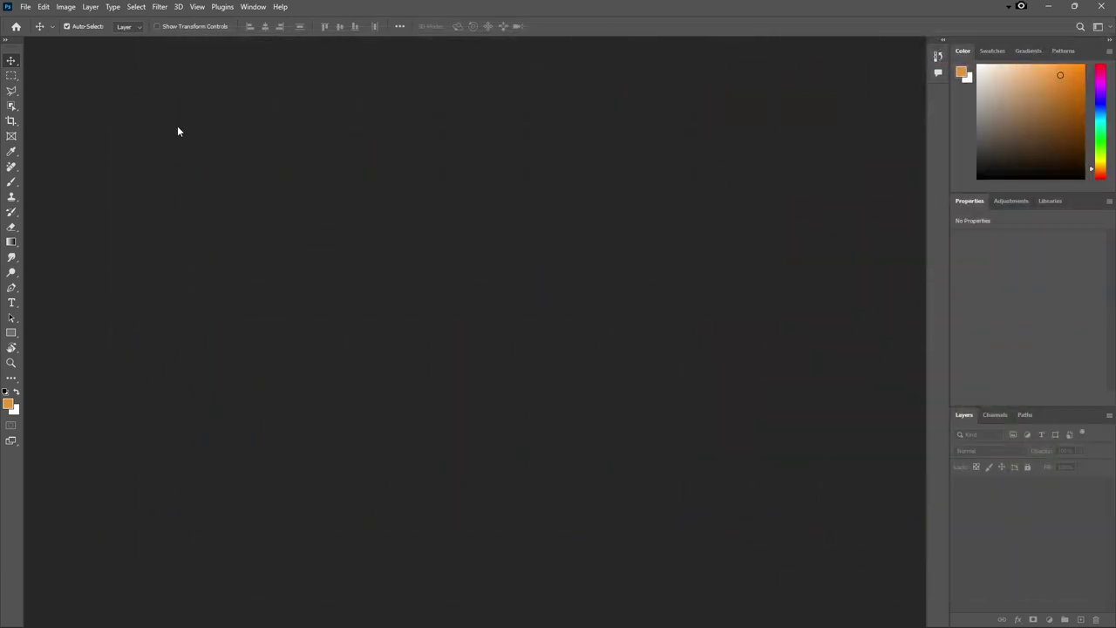
Step: Create a white 36 × 12 inch document at 300 ppi (10800 × 3600 px)
{"action": "left_click", "coordinate": [25, 7]}
{"action": "left_click", "coordinate": [35, 23]}
{"action": "left_click", "coordinate": [789, 165]}
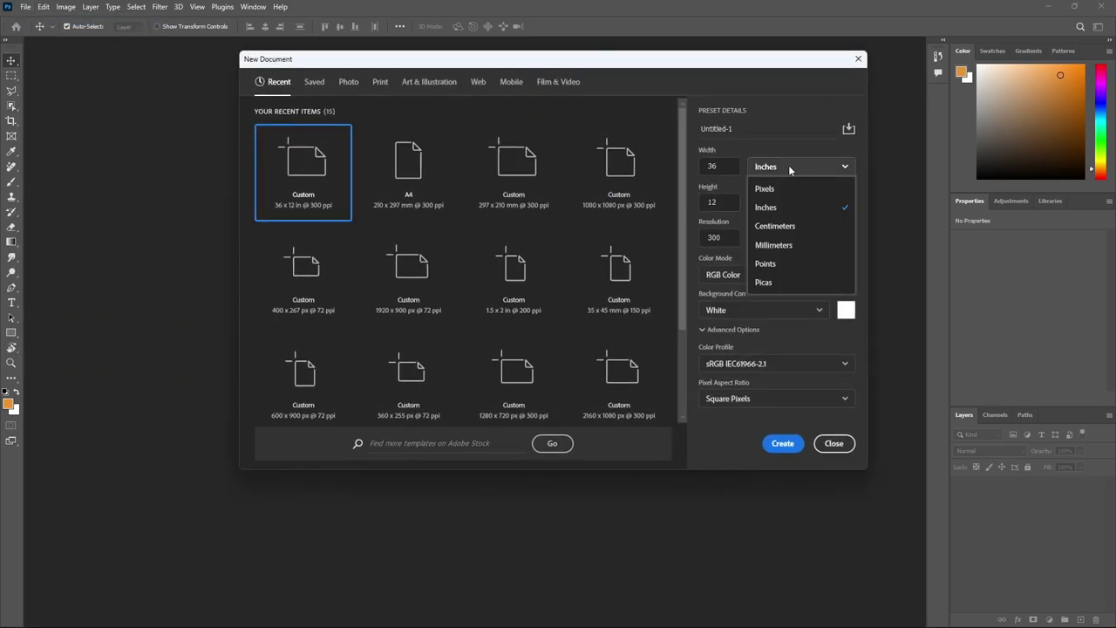
{"action": "left_click", "coordinate": [759, 210]}
{"action": "mouse_move", "coordinate": [722, 168]}
{"action": "left_mouse_down"}
{"action": "mouse_move", "coordinate": [705, 168]}
{"action": "mouse_move", "coordinate": [702, 202]}
{"action": "left_mouse_up"}
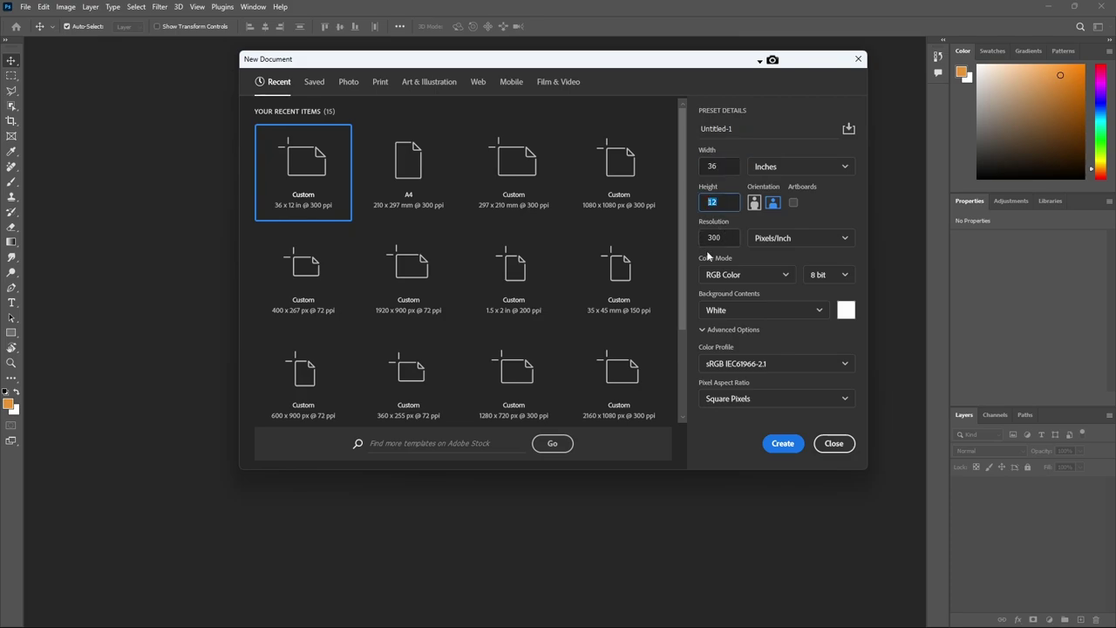
{"action": "left_click", "coordinate": [782, 444]}
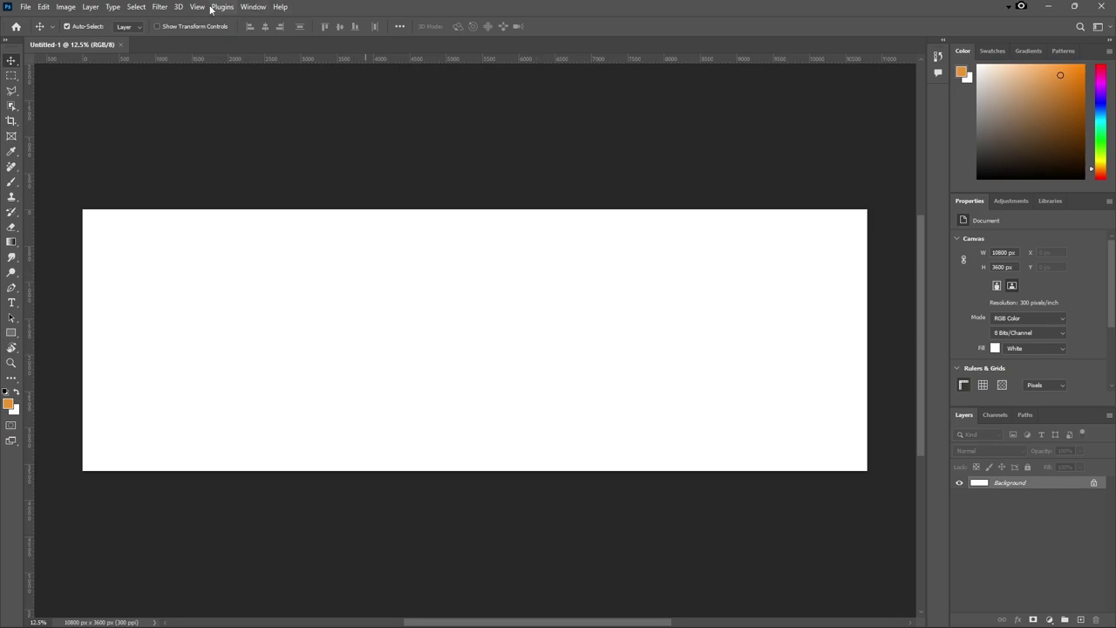
{"action": "left_click", "coordinate": [197, 6]}
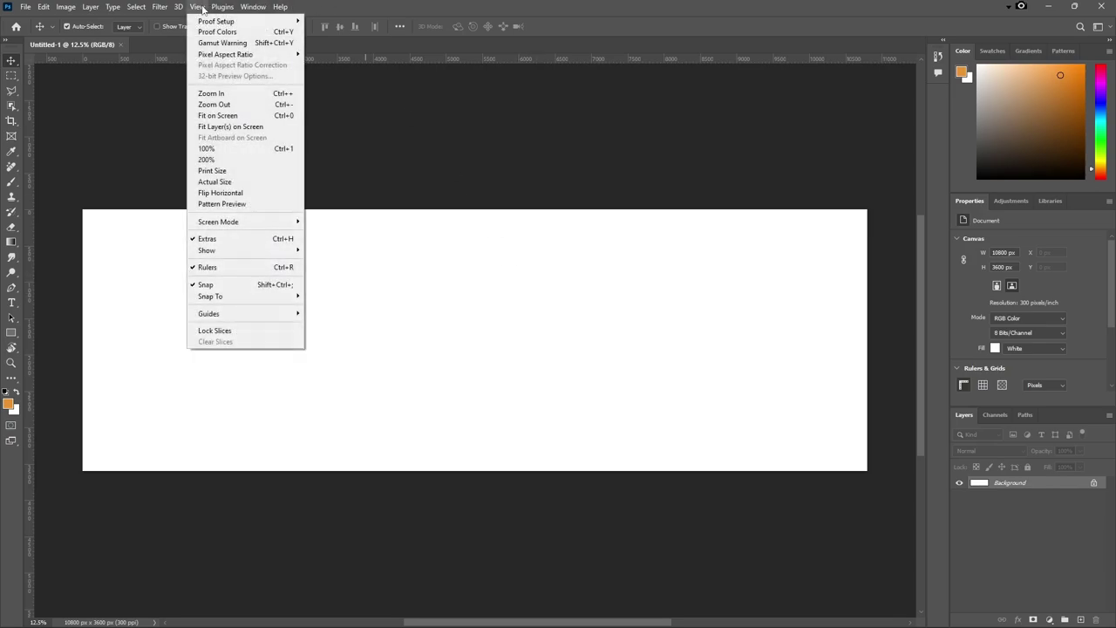
{"action": "mouse_move", "coordinate": [244, 313]}
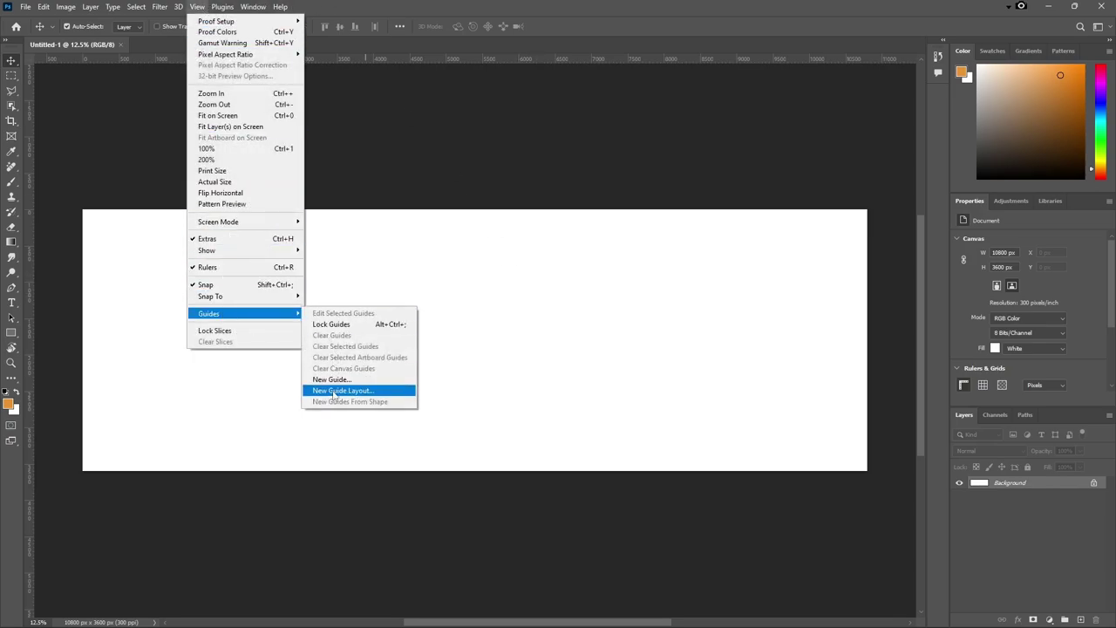
Step: Add a two-column guide layout with 150 px margins on all four sides
{"action": "left_click", "coordinate": [334, 390]}
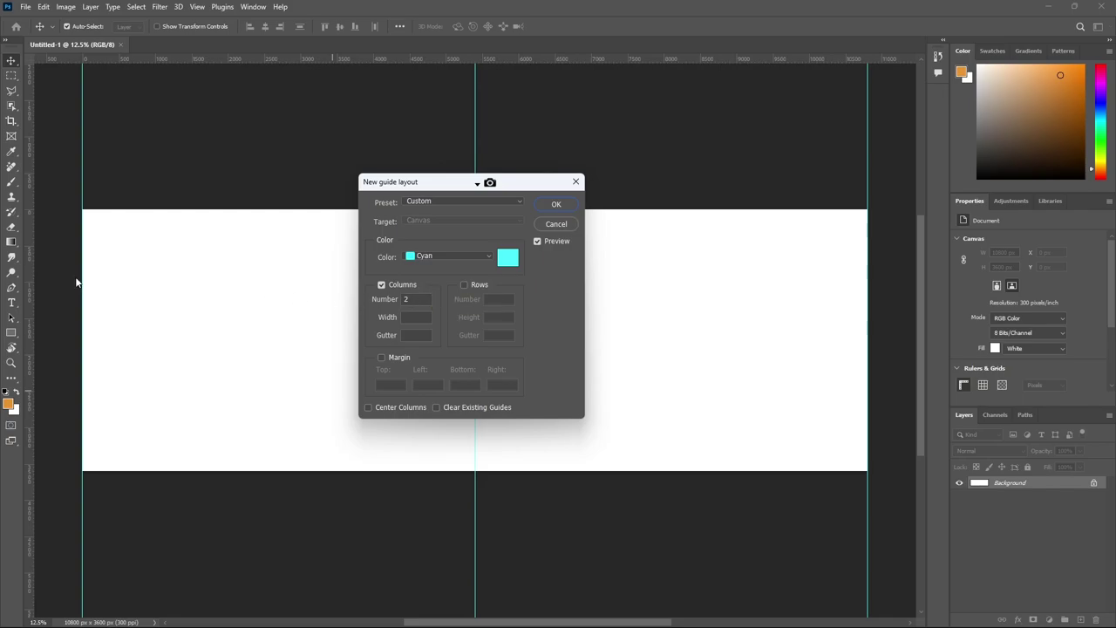
{"action": "left_click", "coordinate": [381, 359]}
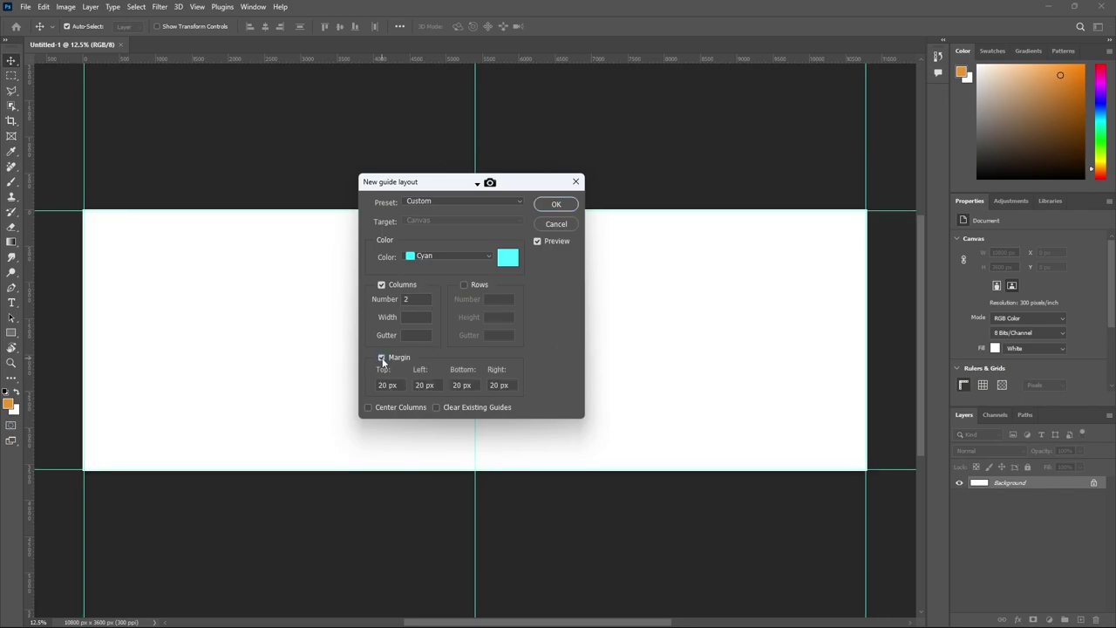
{"action": "left_click_drag", "start_coordinate": [398, 384], "coordinate": [386, 382]}
{"action": "type", "text": "150"}
{"action": "key", "text": "Tab"}
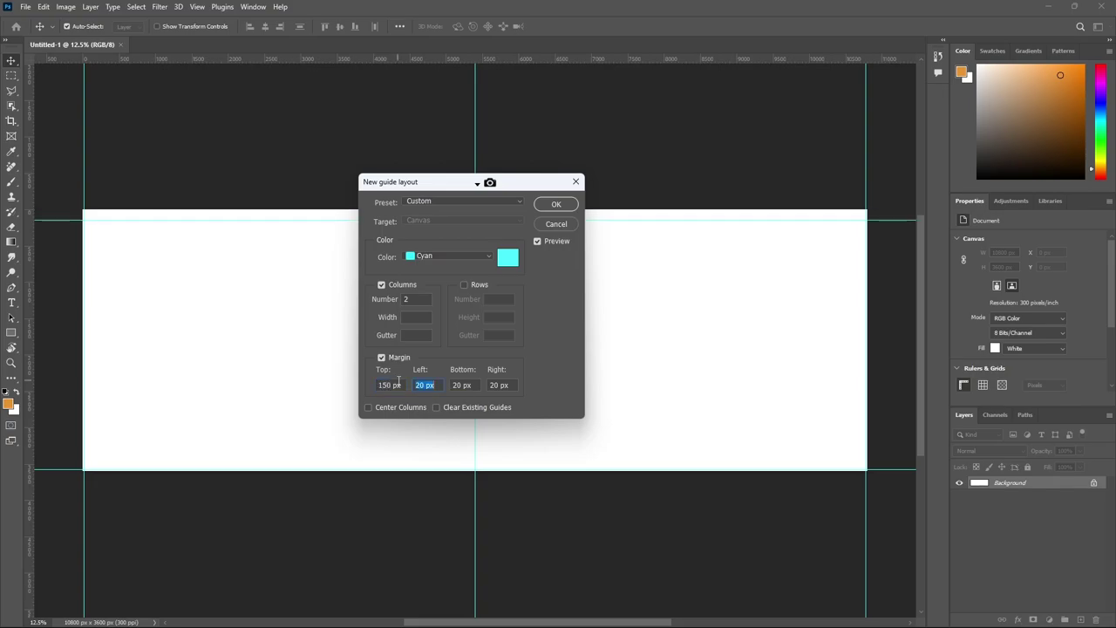
{"action": "type", "text": "150"}
{"action": "key", "text": "Tab"}
{"action": "type", "text": "150"}
{"action": "key", "text": "Tab"}
{"action": "type", "text": "150"}
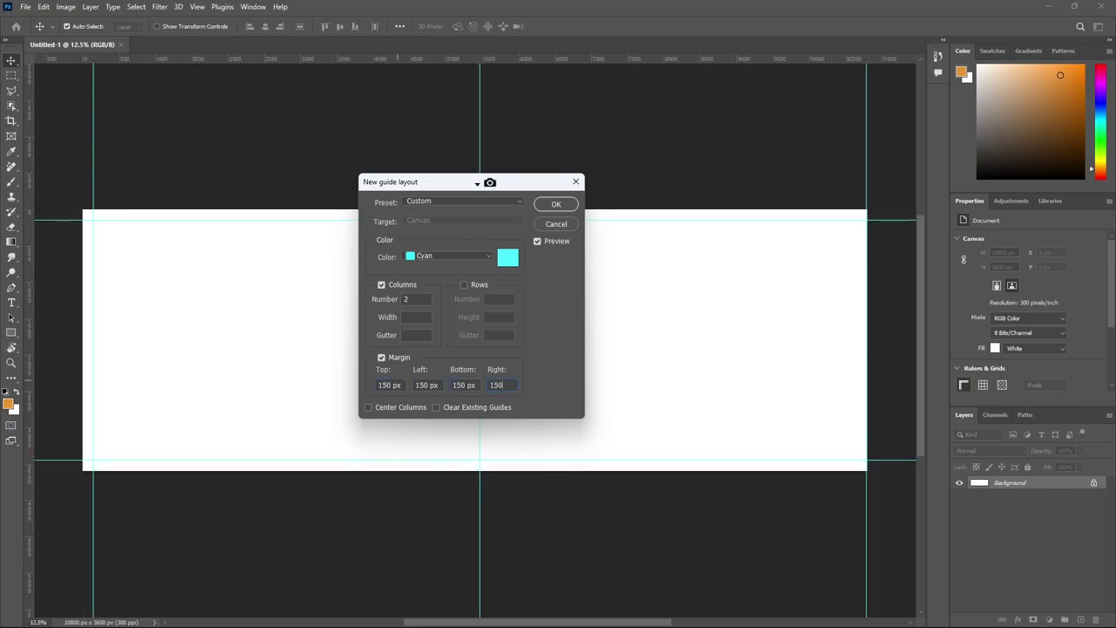
{"action": "key", "text": "Tab"}
{"action": "left_click", "coordinate": [551, 206]}
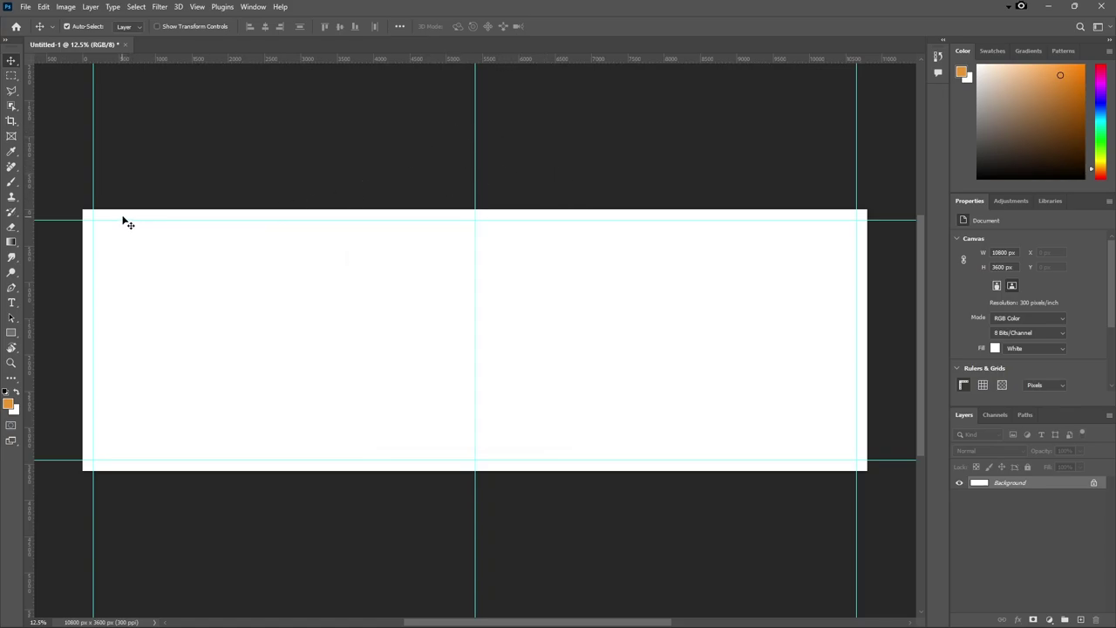
Step: Undo an accidental guide move and lock the guides
{"action": "left_click_drag", "start_coordinate": [176, 222], "coordinate": [189, 177]}
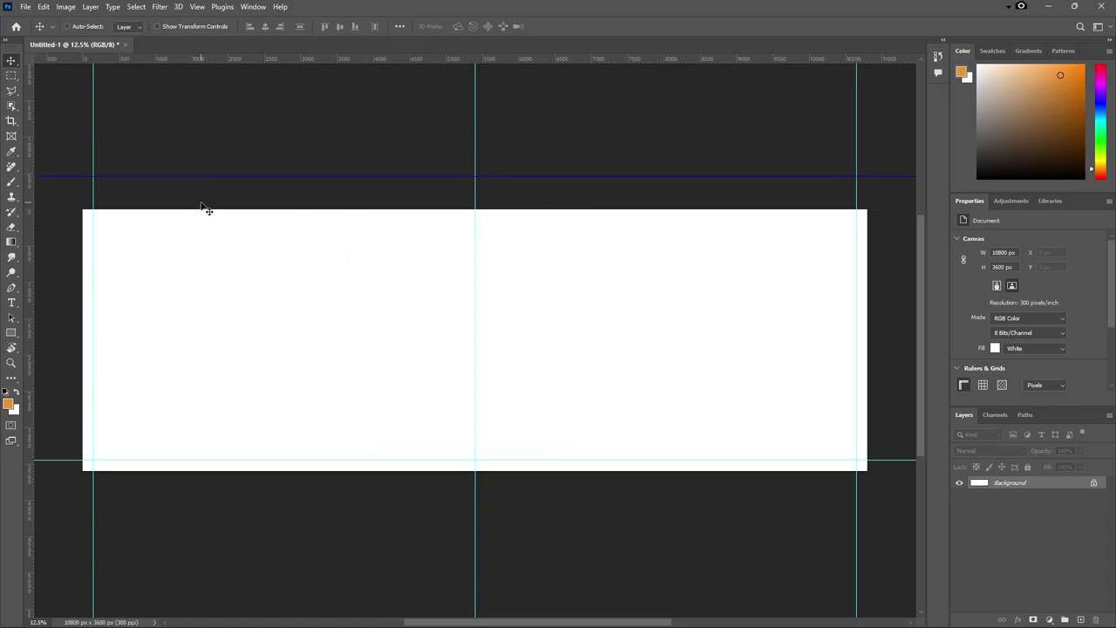
{"action": "key", "text": "ctrl+z"}
{"action": "left_click", "coordinate": [197, 6]}
{"action": "mouse_move", "coordinate": [210, 313]}
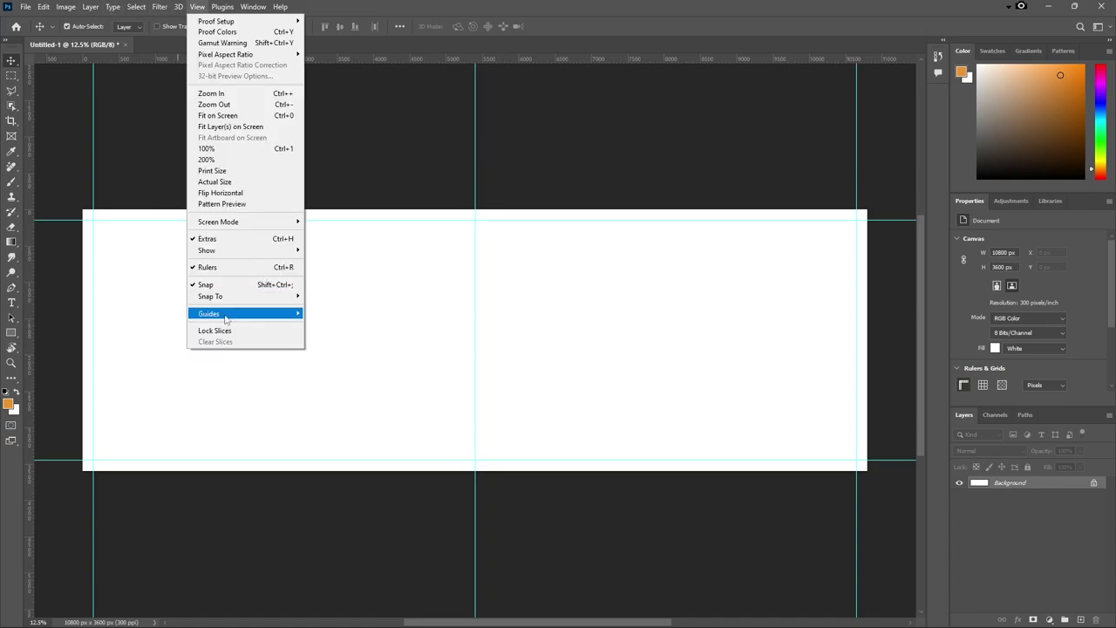
{"action": "left_click", "coordinate": [335, 326]}
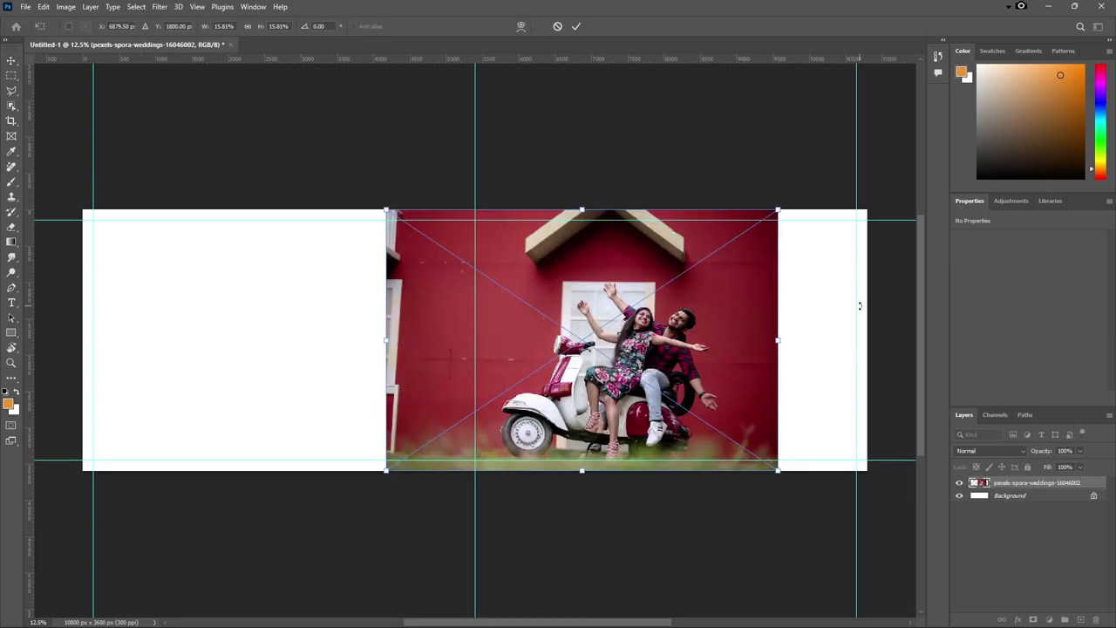
Step: Move the couple photo to the centre guide and scale it to cover the right page
{"action": "left_click_drag", "start_coordinate": [698, 352], "coordinate": [767, 358]}
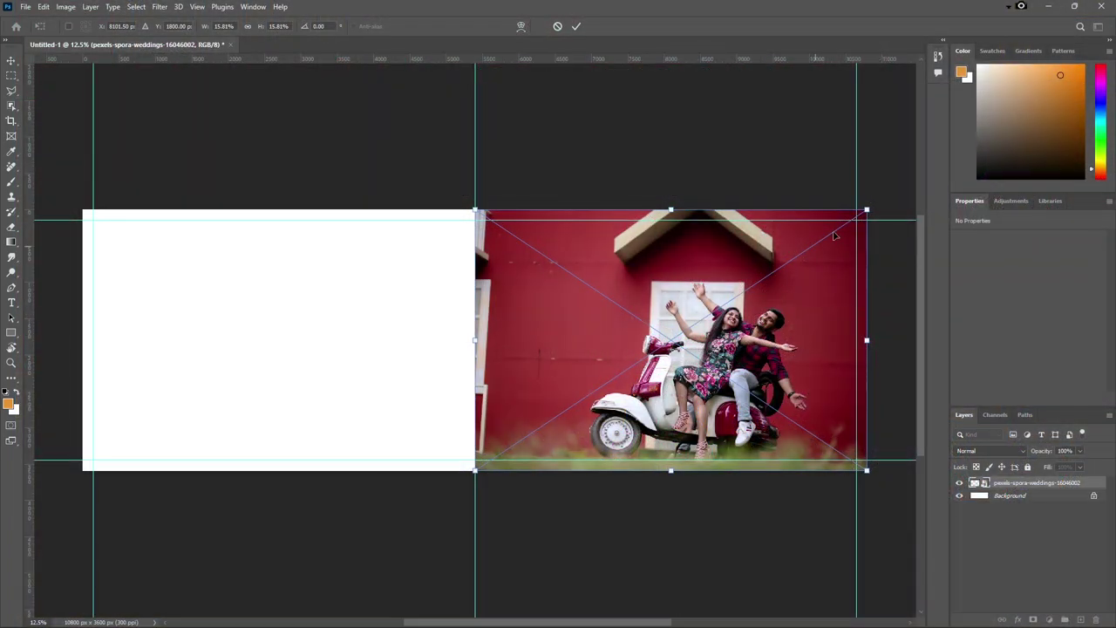
{"action": "left_click_drag", "start_coordinate": [868, 210], "coordinate": [891, 187]}
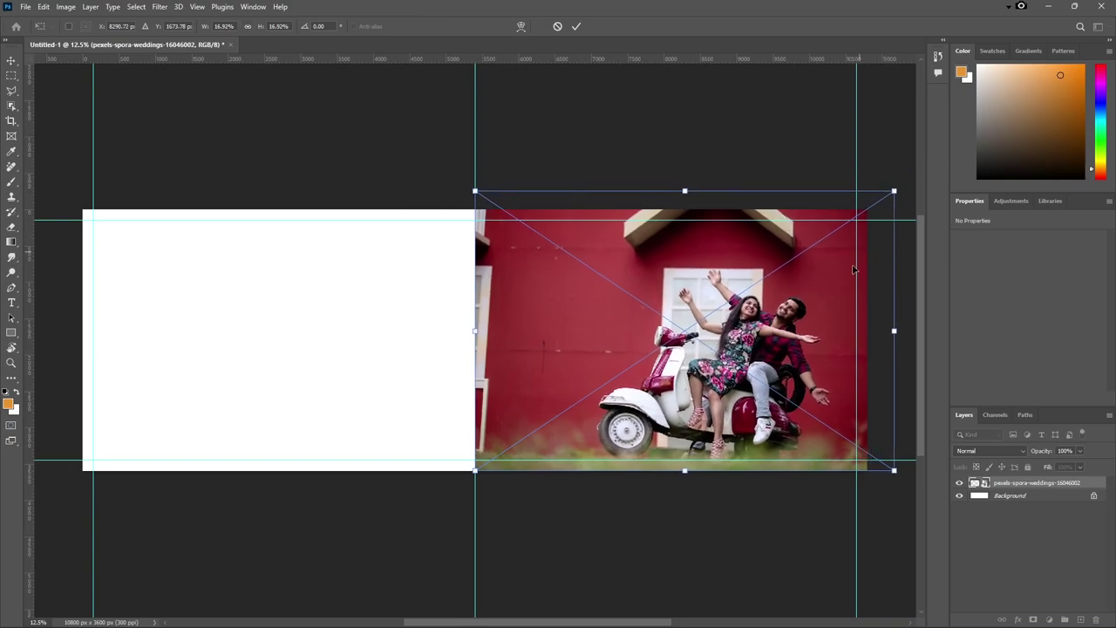
{"action": "left_click_drag", "start_coordinate": [732, 318], "coordinate": [750, 318]}
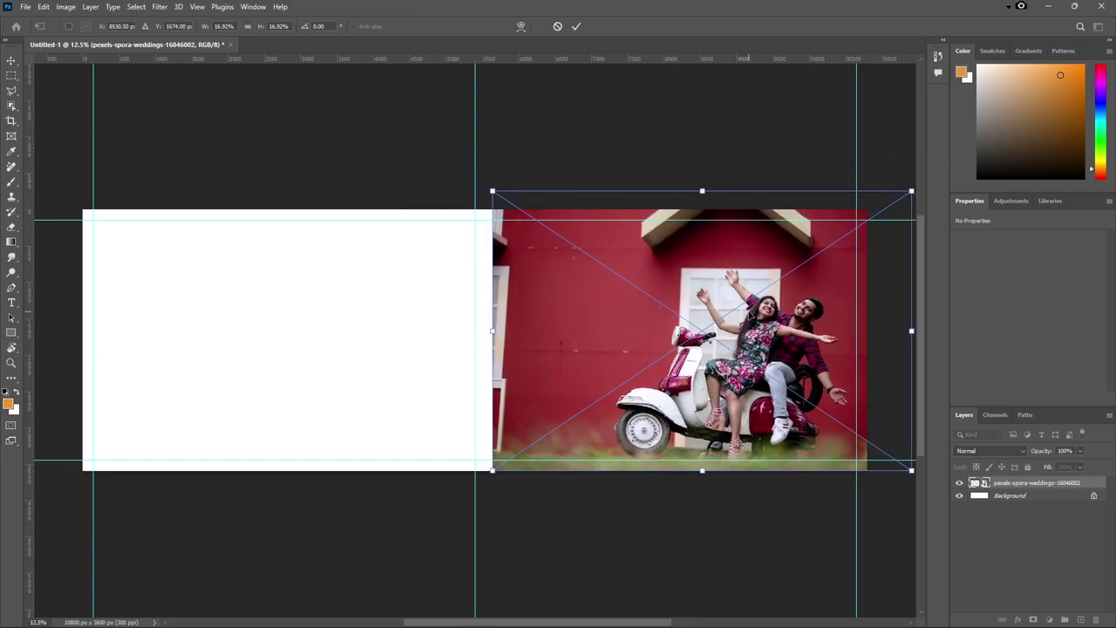
{"action": "key", "text": "Return"}
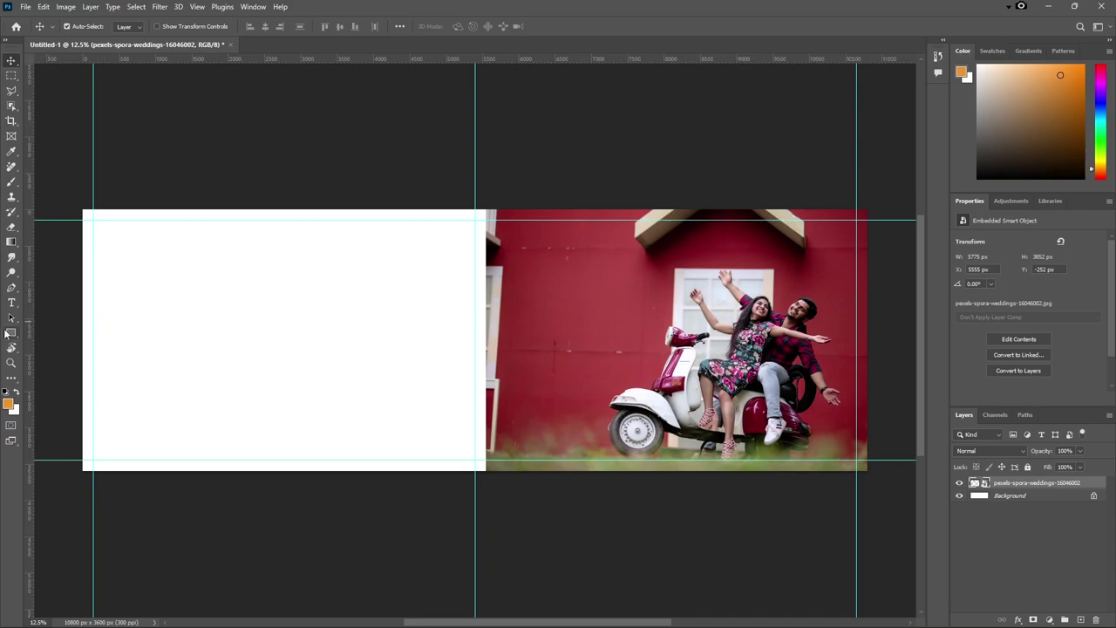
{"action": "left_click", "coordinate": [6, 332]}
Step: Draw a rectangle over the couple with no fill and a white 40 px stroke
{"action": "left_click_drag", "start_coordinate": [666, 303], "coordinate": [760, 365]}
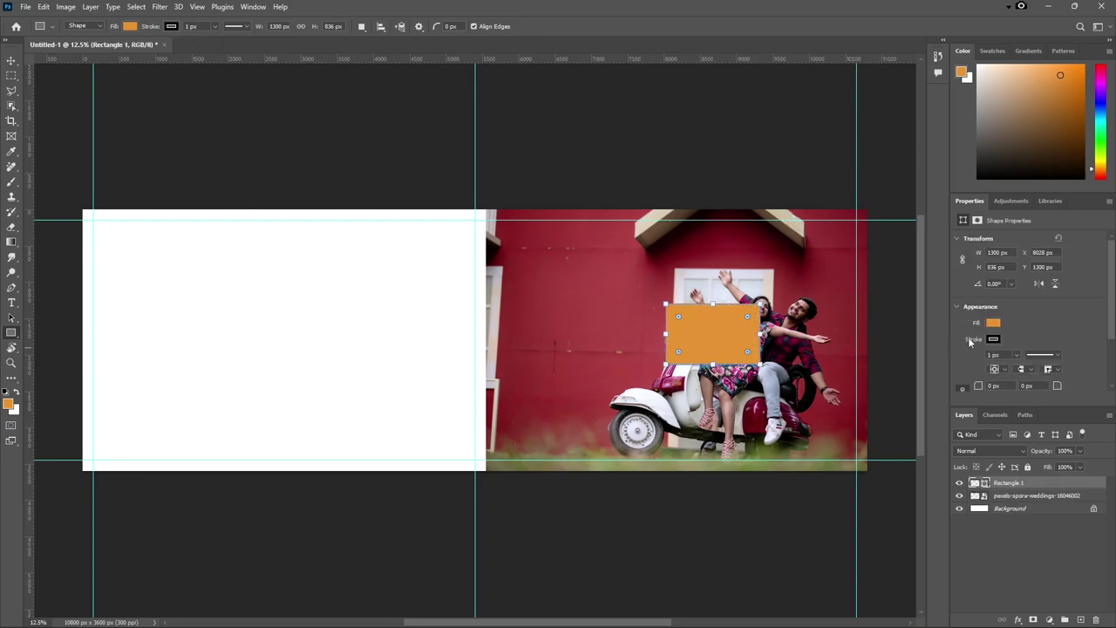
{"action": "left_click", "coordinate": [993, 324]}
{"action": "left_click", "coordinate": [959, 346]}
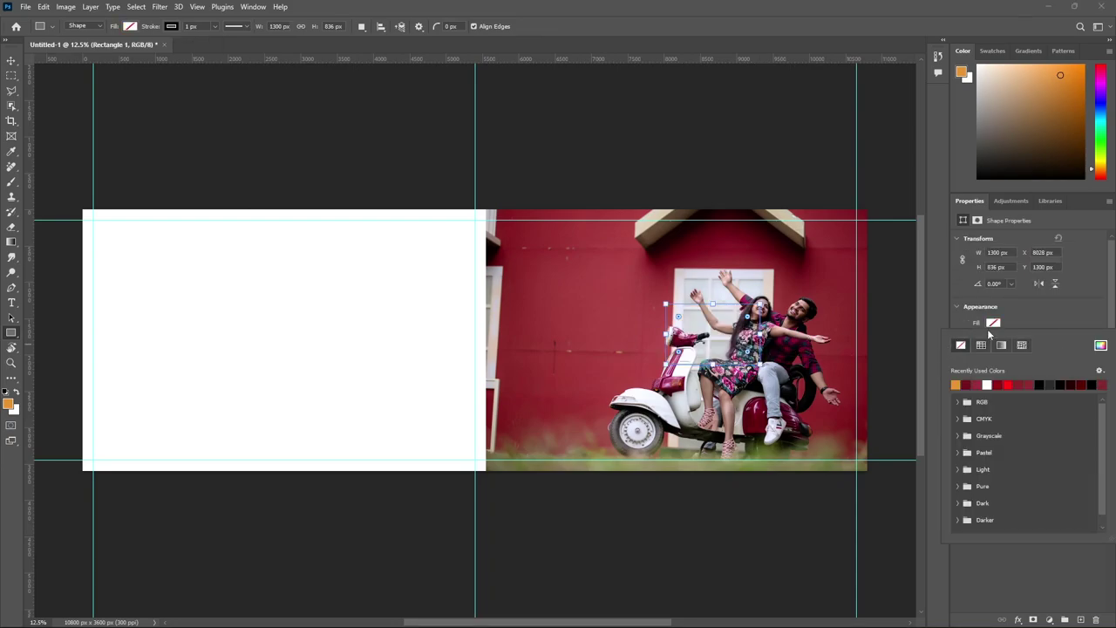
{"action": "left_click", "coordinate": [1011, 316]}
{"action": "left_click", "coordinate": [994, 339]}
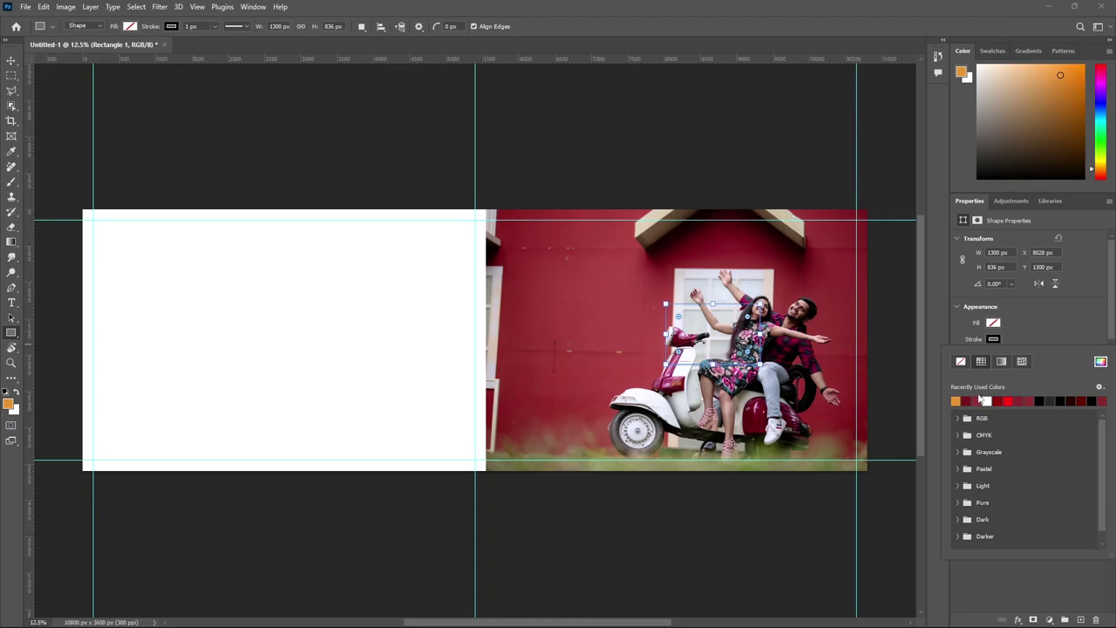
{"action": "left_click", "coordinate": [991, 400]}
{"action": "left_click", "coordinate": [1012, 335]}
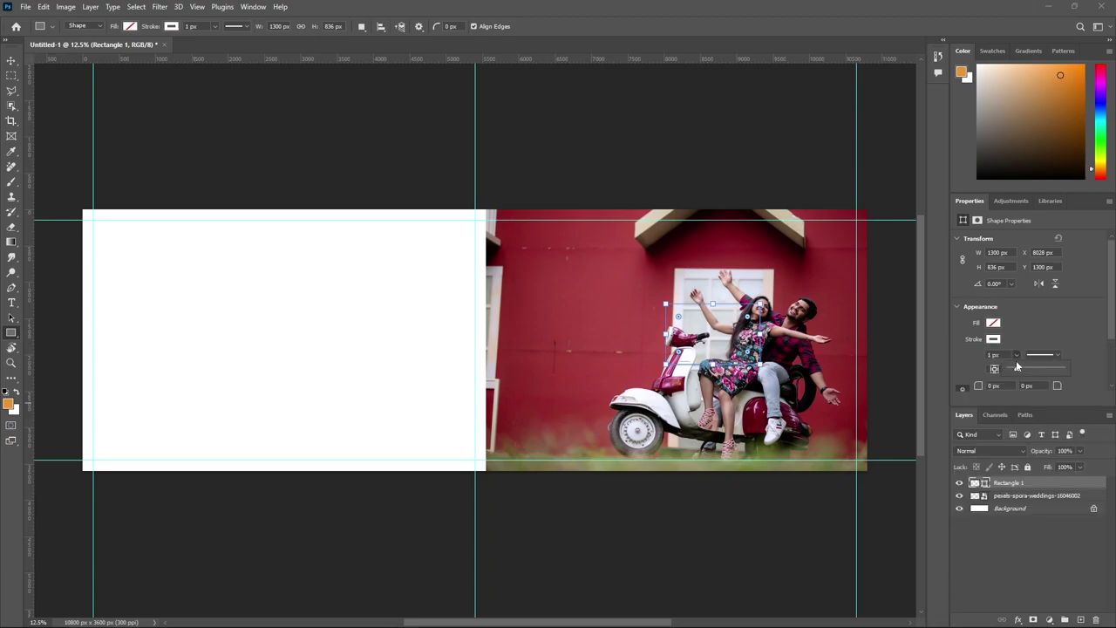
{"action": "left_click_drag", "start_coordinate": [1018, 370], "coordinate": [1026, 373]}
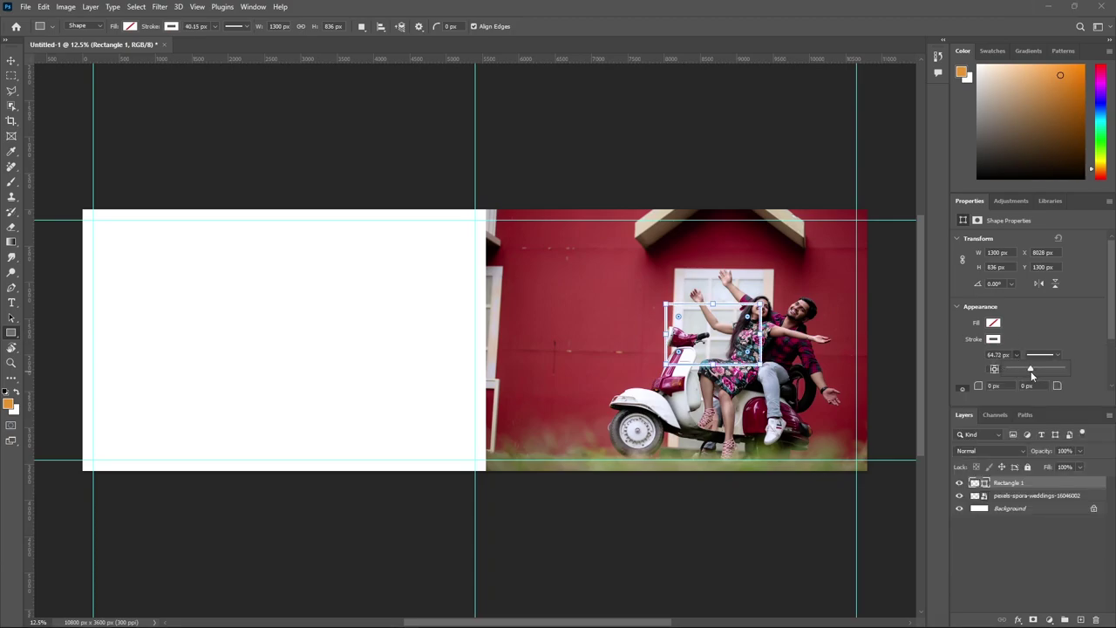
{"action": "key", "text": "v"}
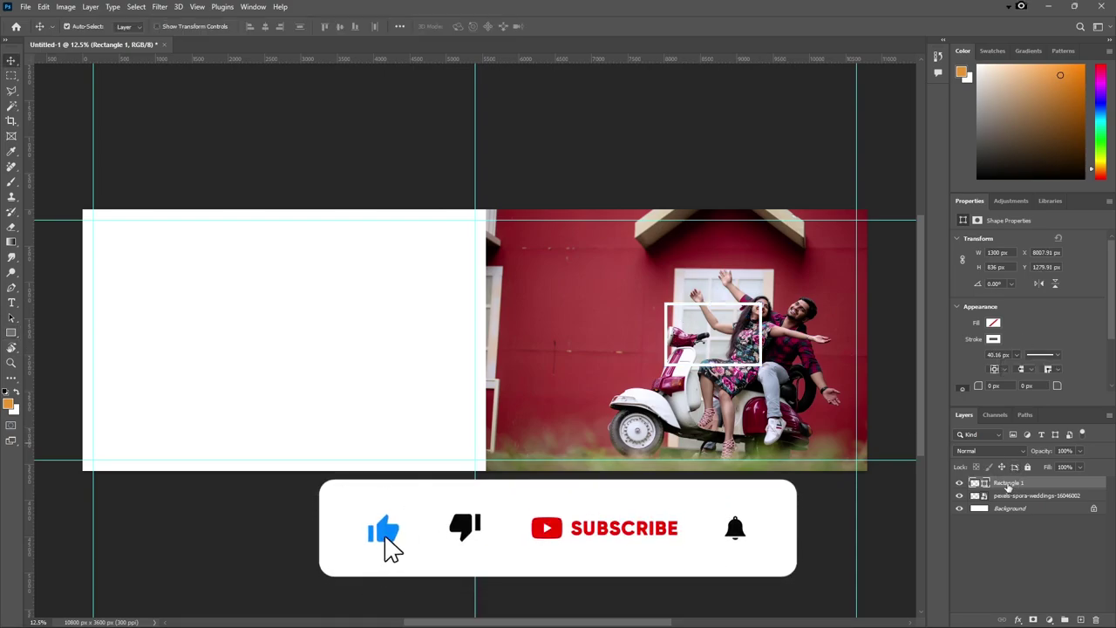
Step: Rasterize the Rectangle 1 layer and switch to the Magic Wand tool
{"action": "right_click", "coordinate": [1009, 485]}
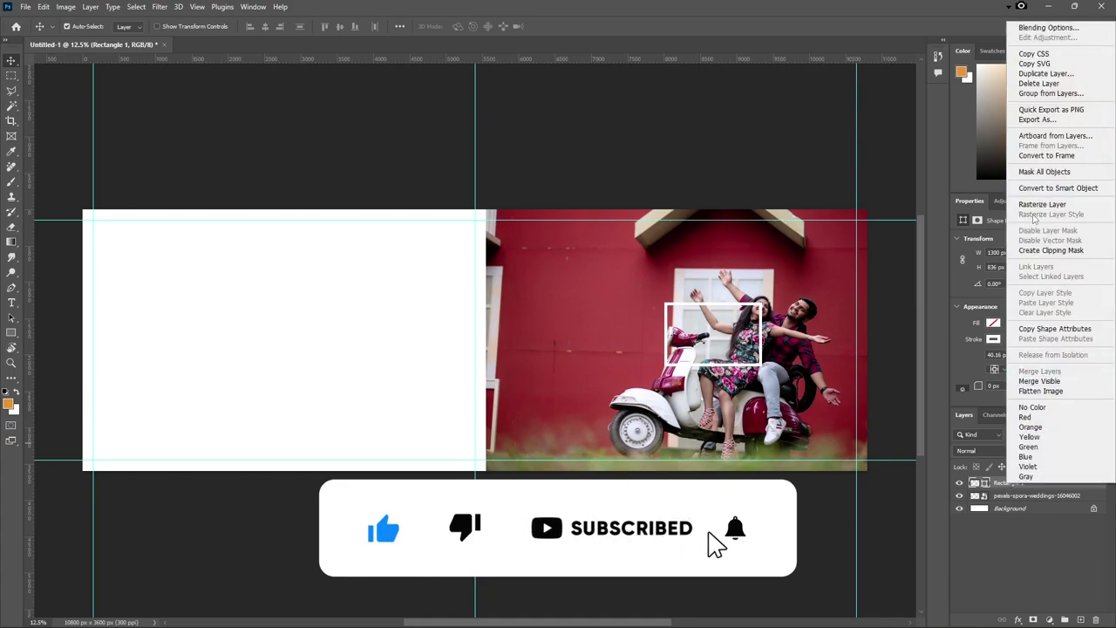
{"action": "left_click", "coordinate": [1037, 206]}
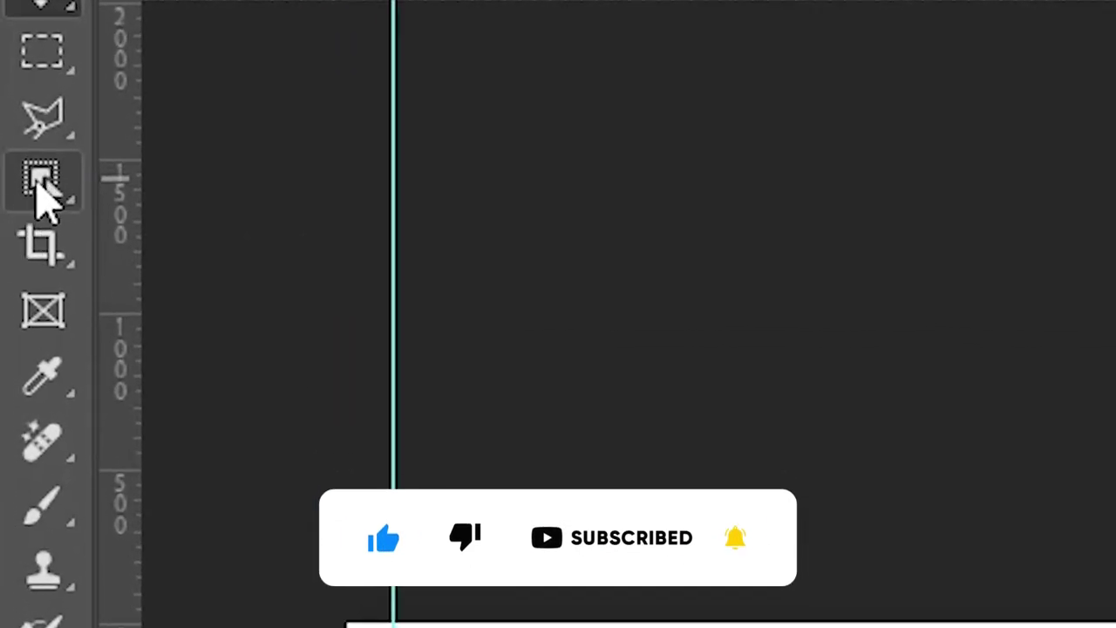
{"action": "right_click", "coordinate": [39, 187]}
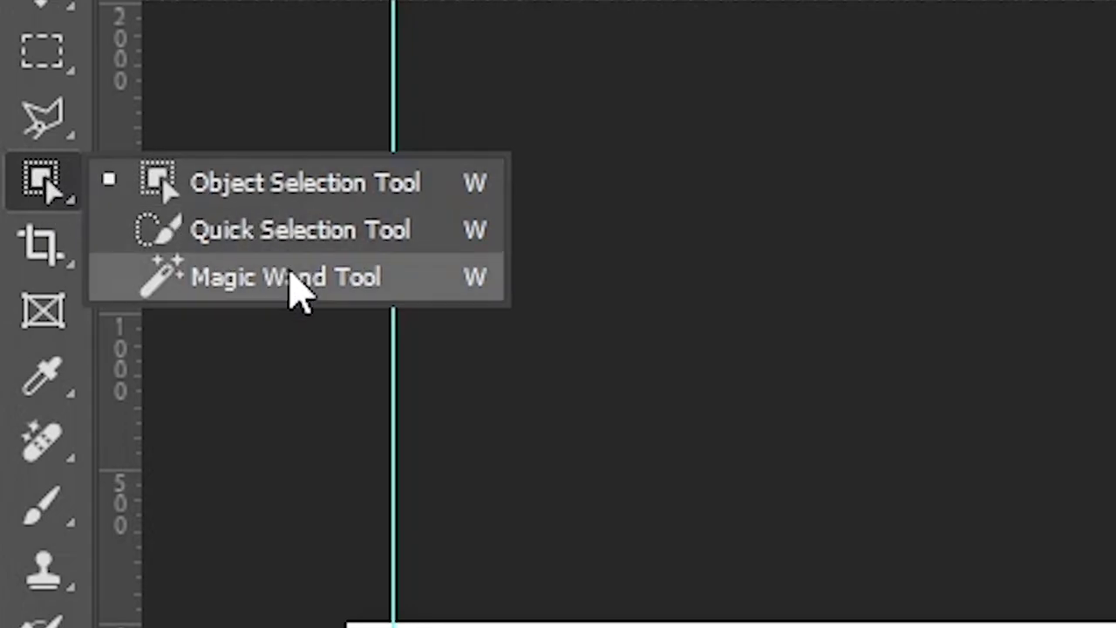
{"action": "left_click", "coordinate": [290, 273]}
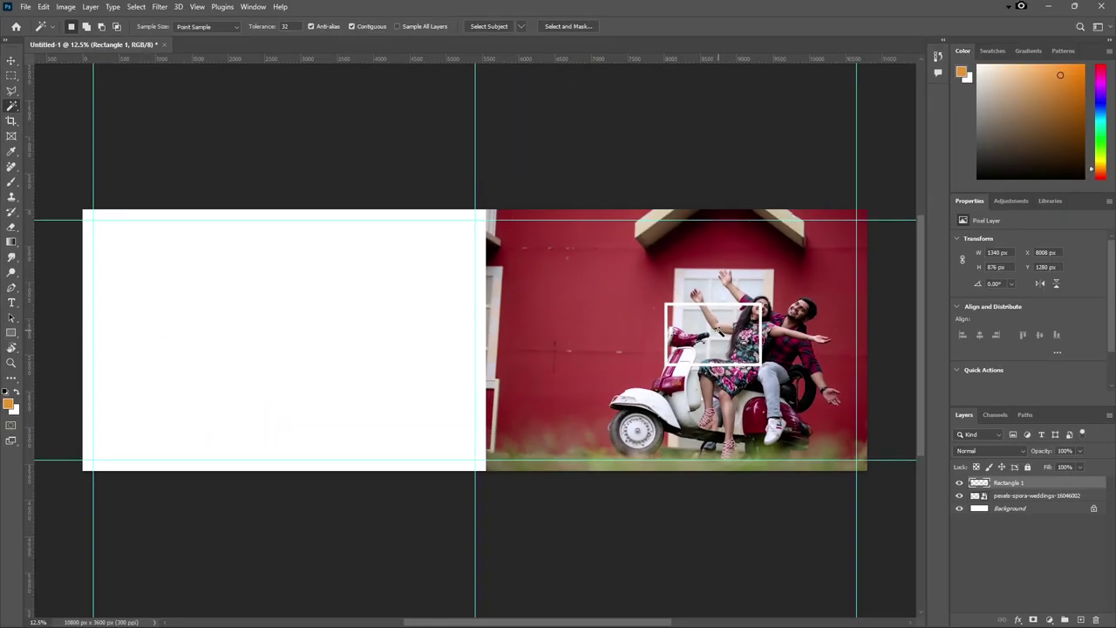
{"action": "scroll", "coordinate": [765, 324], "scroll_direction": "up", "scroll_amount": 5}
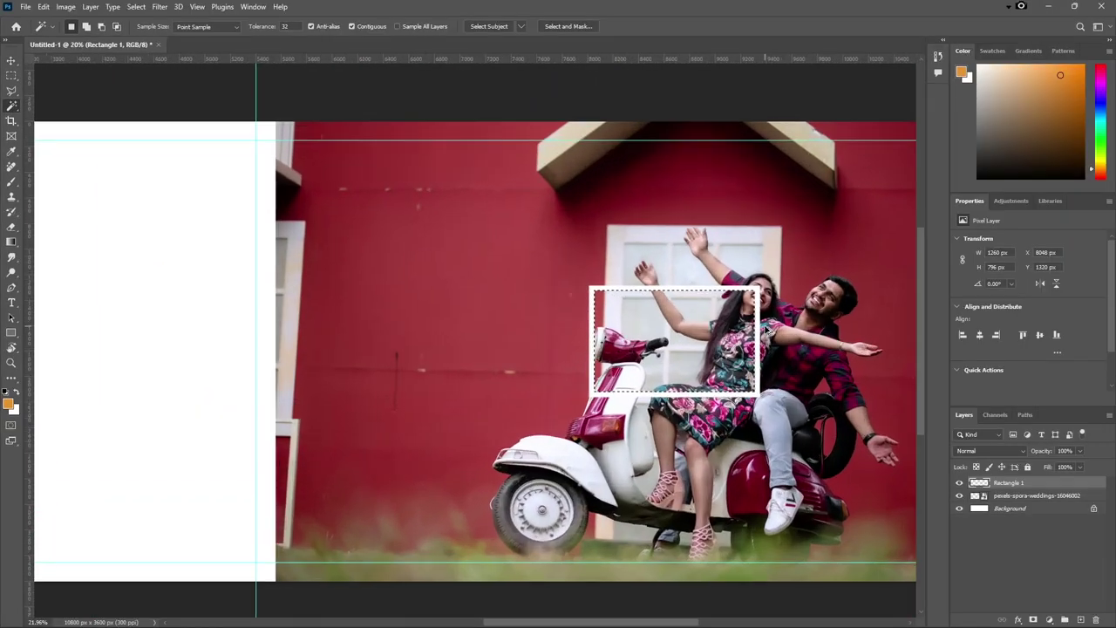
{"action": "scroll", "coordinate": [765, 324], "scroll_direction": "up", "scroll_amount": 5}
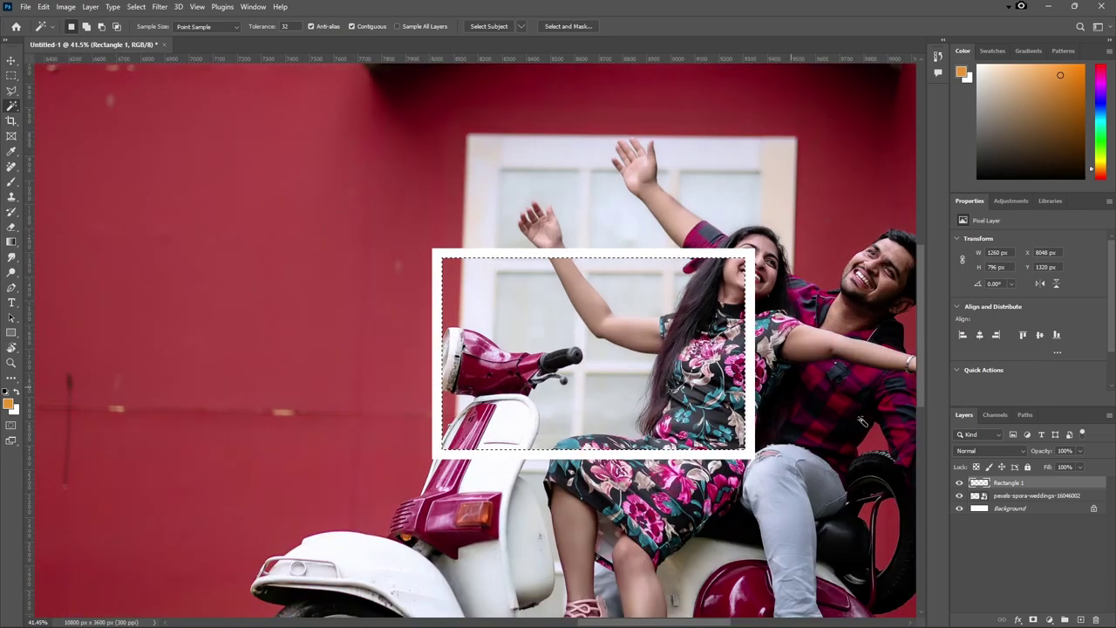
Step: Fill the area inside the frame with black on a new empty layer
{"action": "left_click", "coordinate": [1081, 619]}
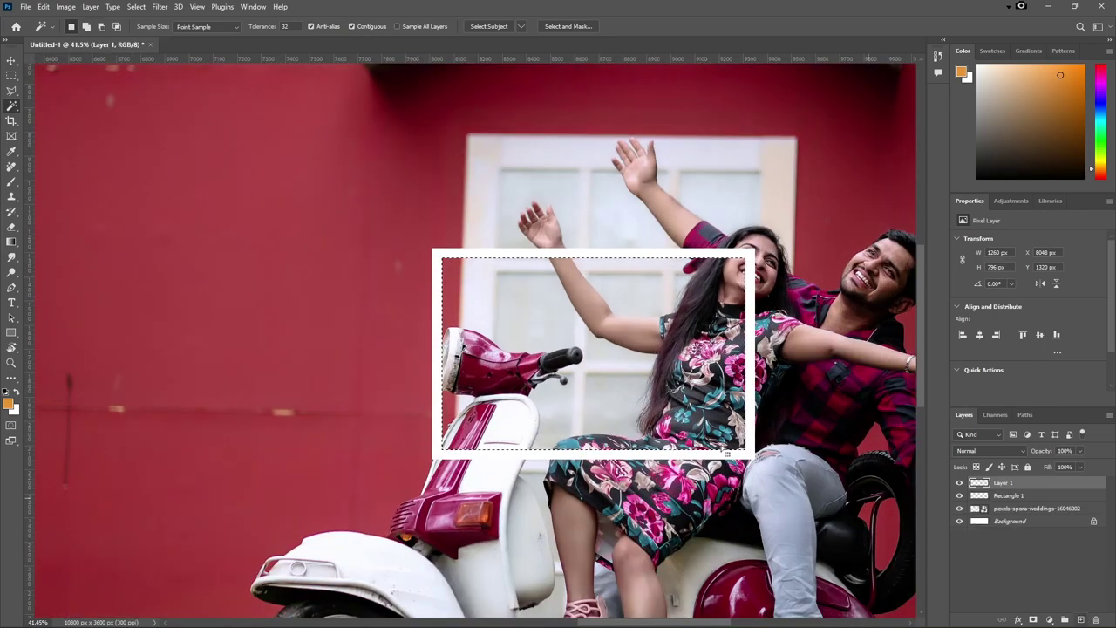
{"action": "left_click", "coordinate": [8, 392]}
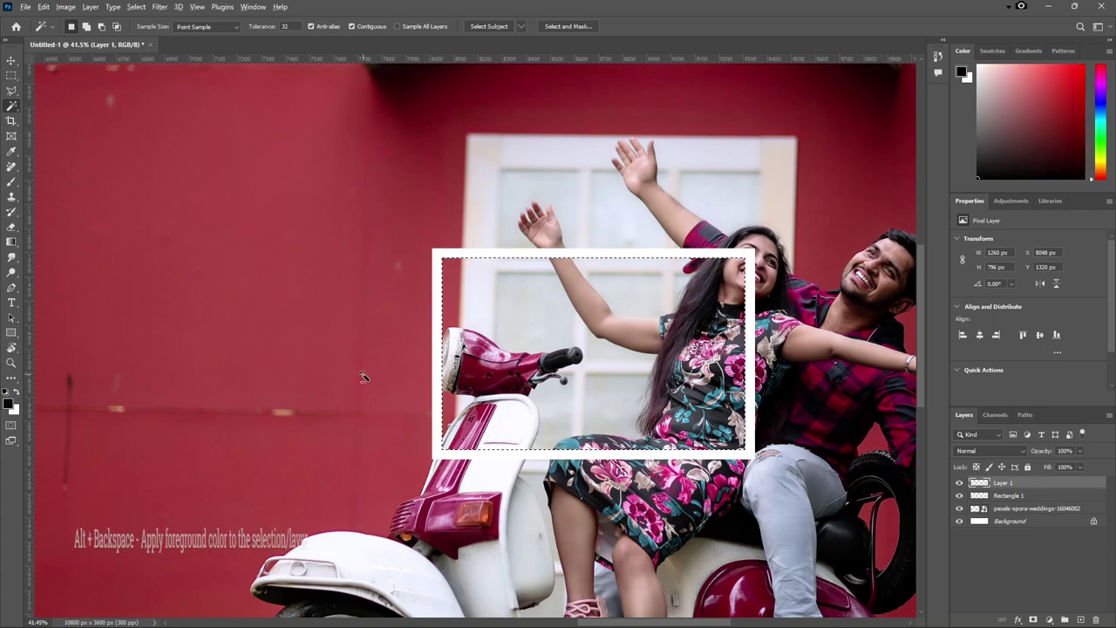
{"action": "key", "text": "alt+BackSpace"}
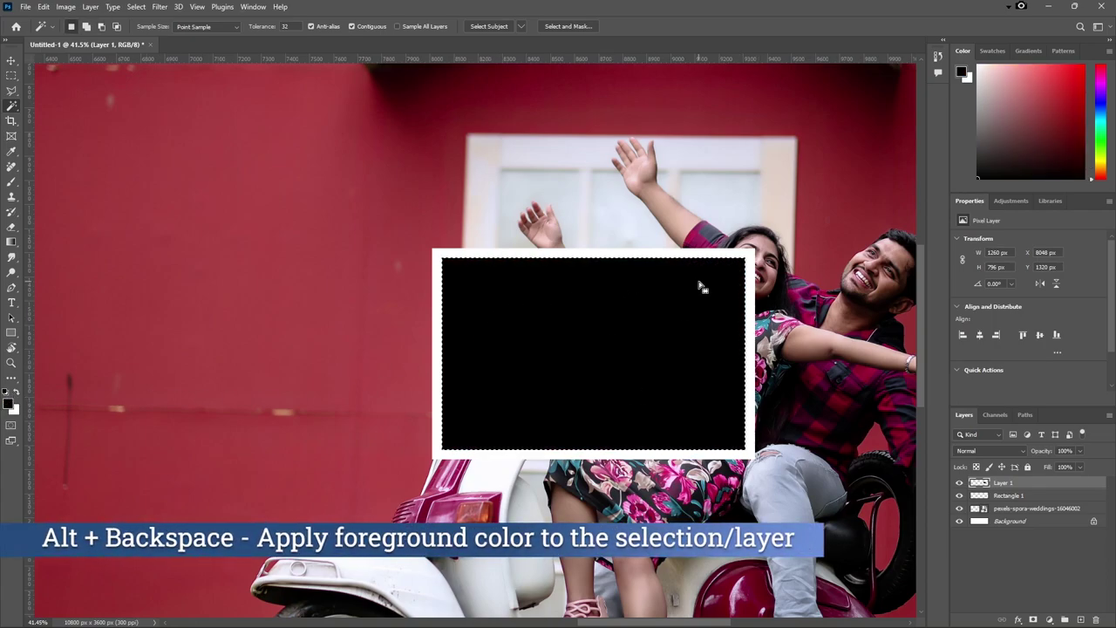
{"action": "key", "text": "ctrl+d"}
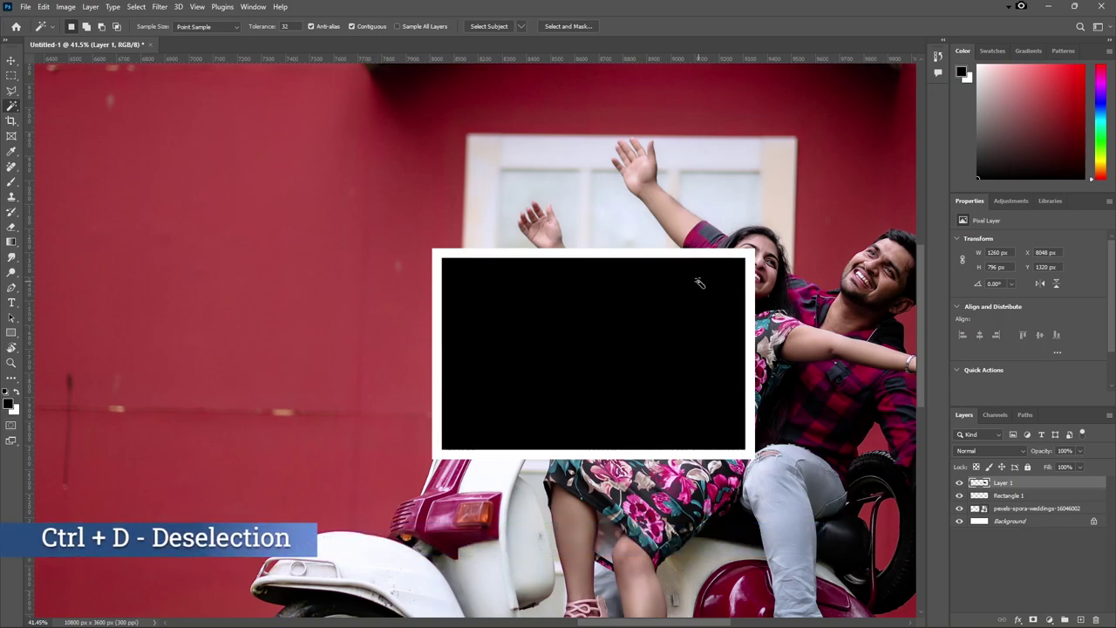
{"action": "key", "text": "v"}
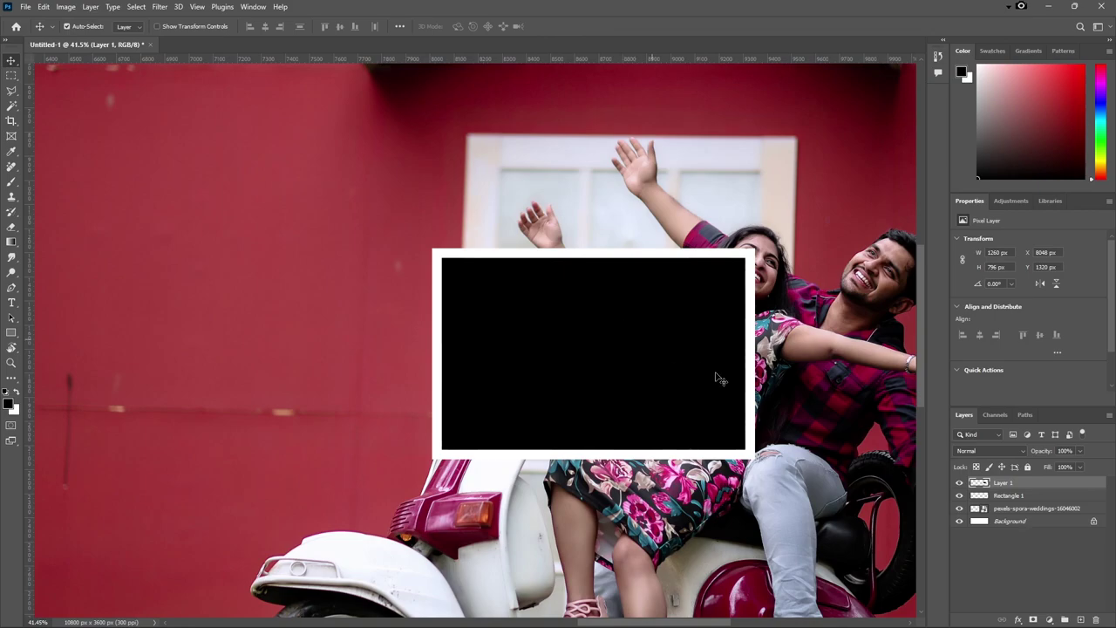
Step: Rename the black box layer 'Image placement' and test moving it out and back
{"action": "double_click", "coordinate": [999, 487]}
{"action": "type", "text": "Image p"}
{"action": "type", "text": "lacement"}
{"action": "key", "text": "Return"}
{"action": "left_click_drag", "start_coordinate": [624, 345], "coordinate": [482, 376]}
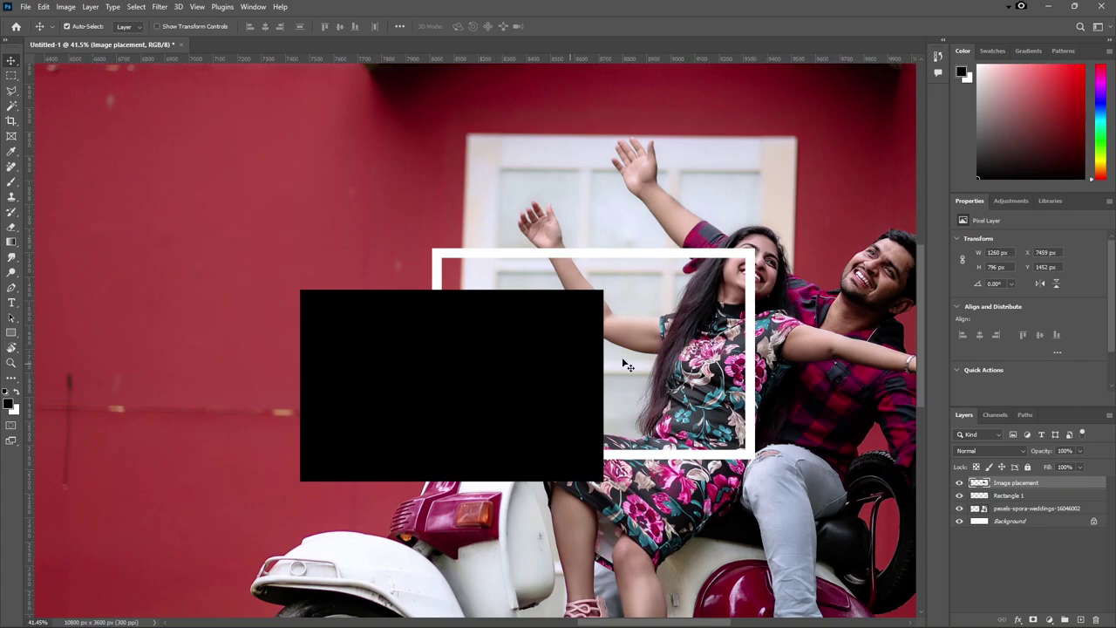
{"action": "left_click_drag", "start_coordinate": [374, 453], "coordinate": [515, 420]}
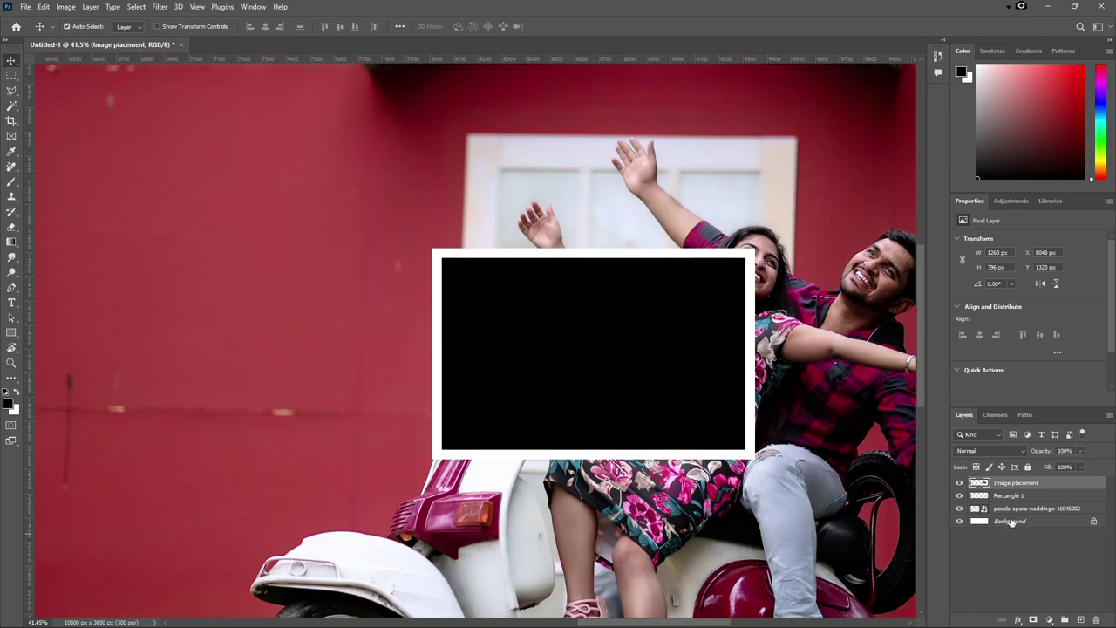
Step: Link Image placement with Rectangle 1 and test moving them together
{"action": "left_click", "coordinate": [1007, 495], "text": "ctrl"}
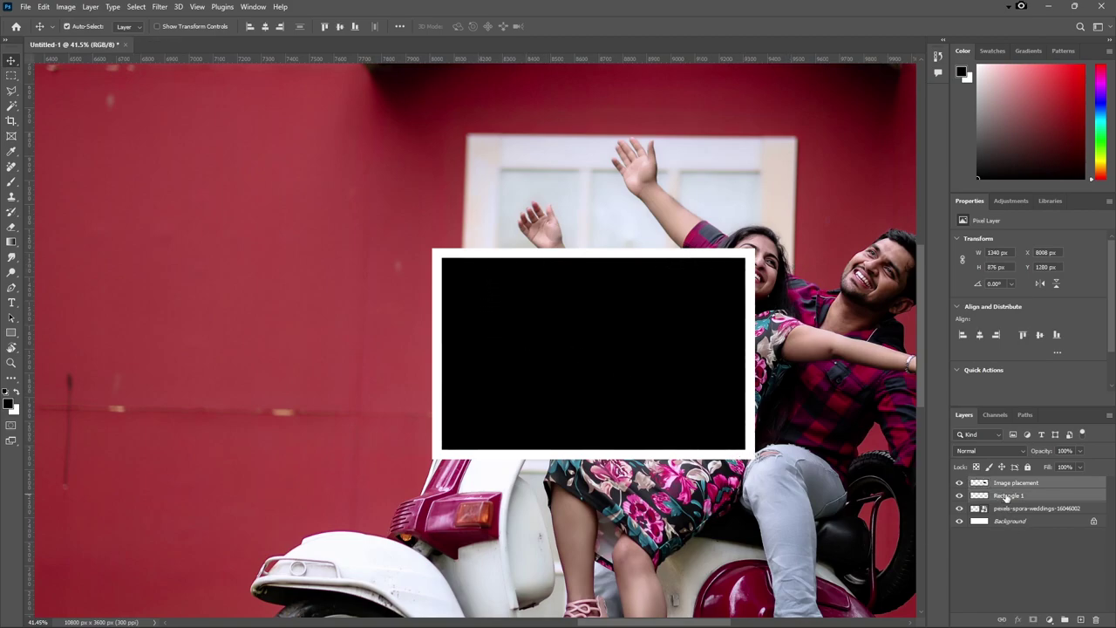
{"action": "right_click", "coordinate": [1007, 497]}
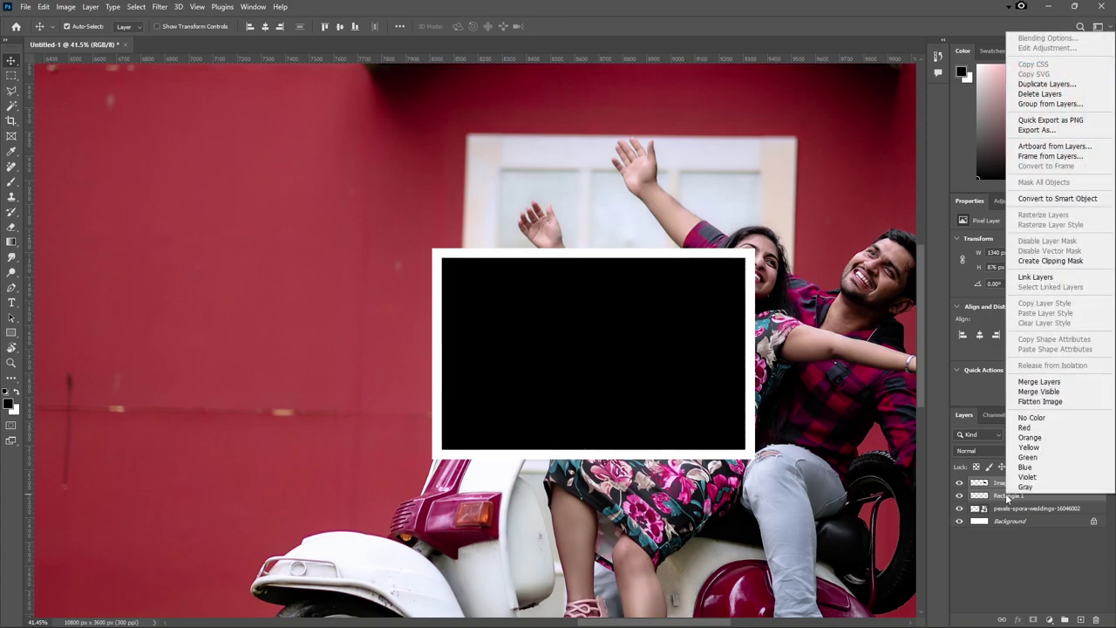
{"action": "left_click", "coordinate": [1051, 277]}
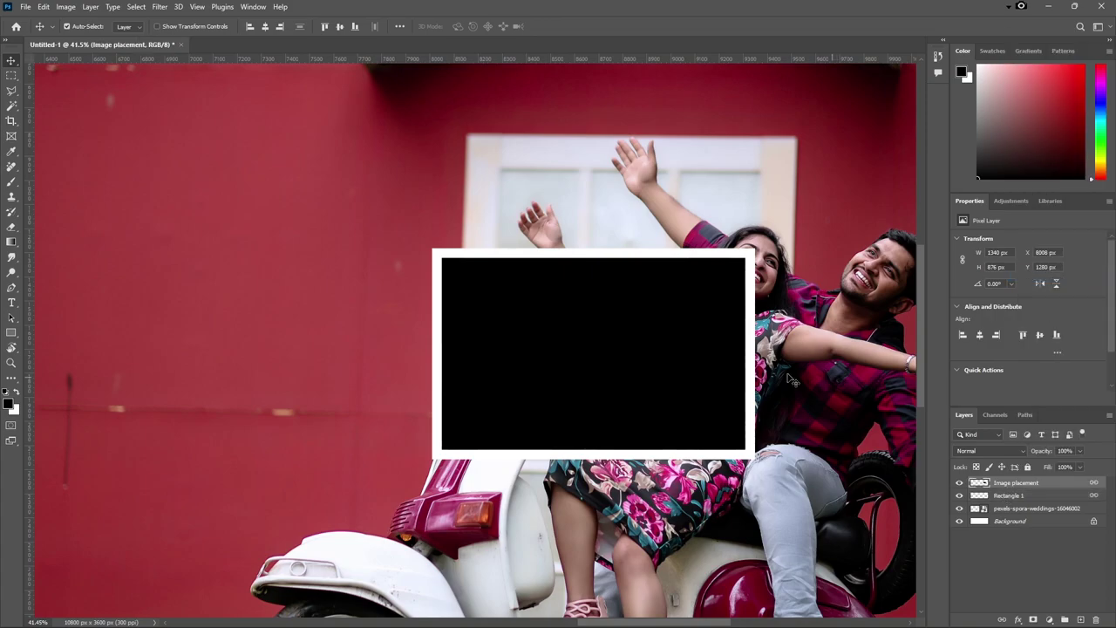
{"action": "left_click_drag", "start_coordinate": [622, 341], "coordinate": [488, 413]}
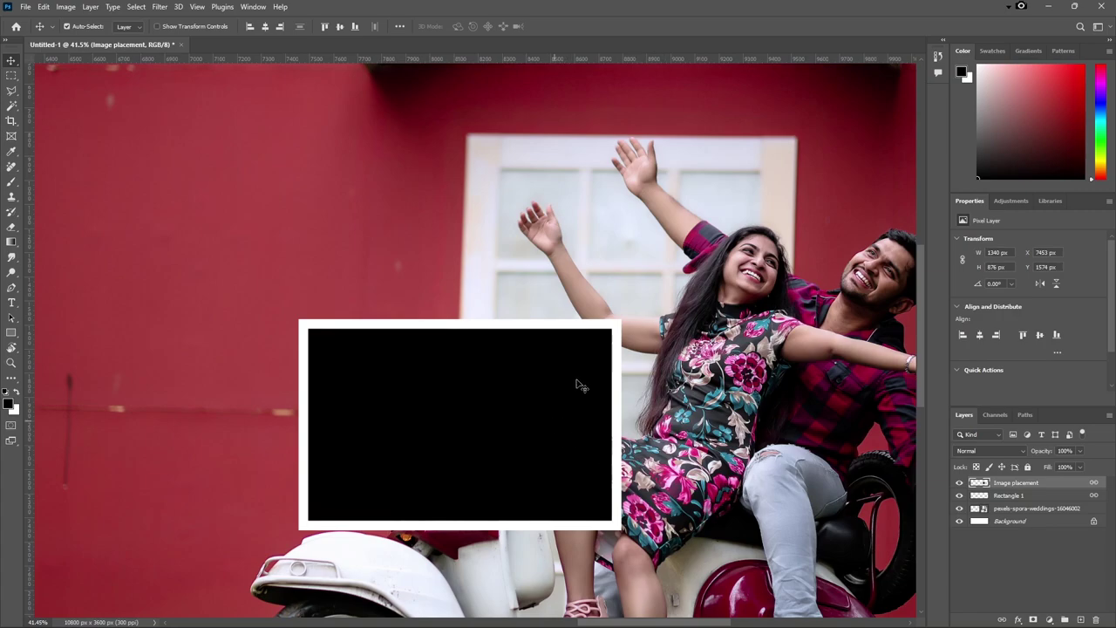
{"action": "left_click_drag", "start_coordinate": [598, 326], "coordinate": [697, 207]}
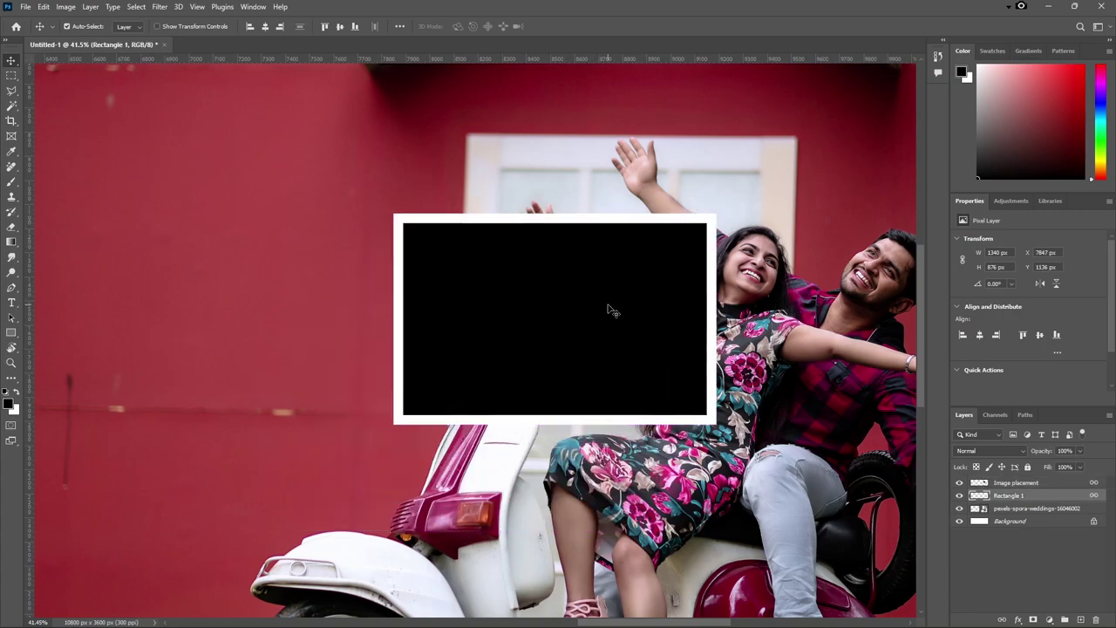
{"action": "left_click_drag", "start_coordinate": [613, 312], "coordinate": [633, 390]}
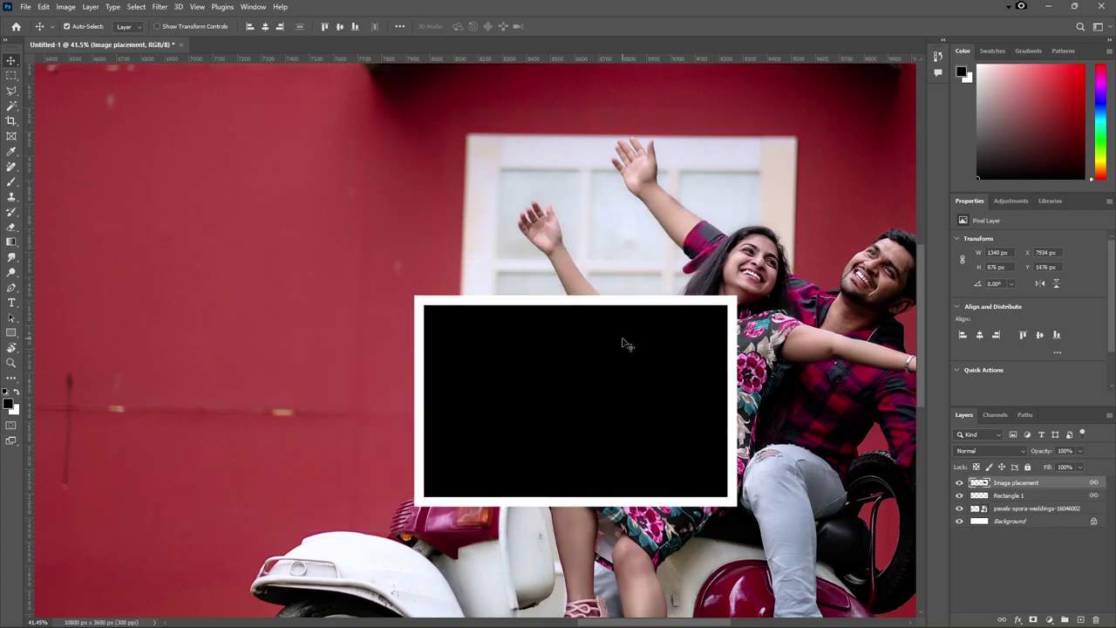
{"action": "scroll", "coordinate": [625, 343], "scroll_direction": "down", "scroll_amount": 5, "text": "alt"}
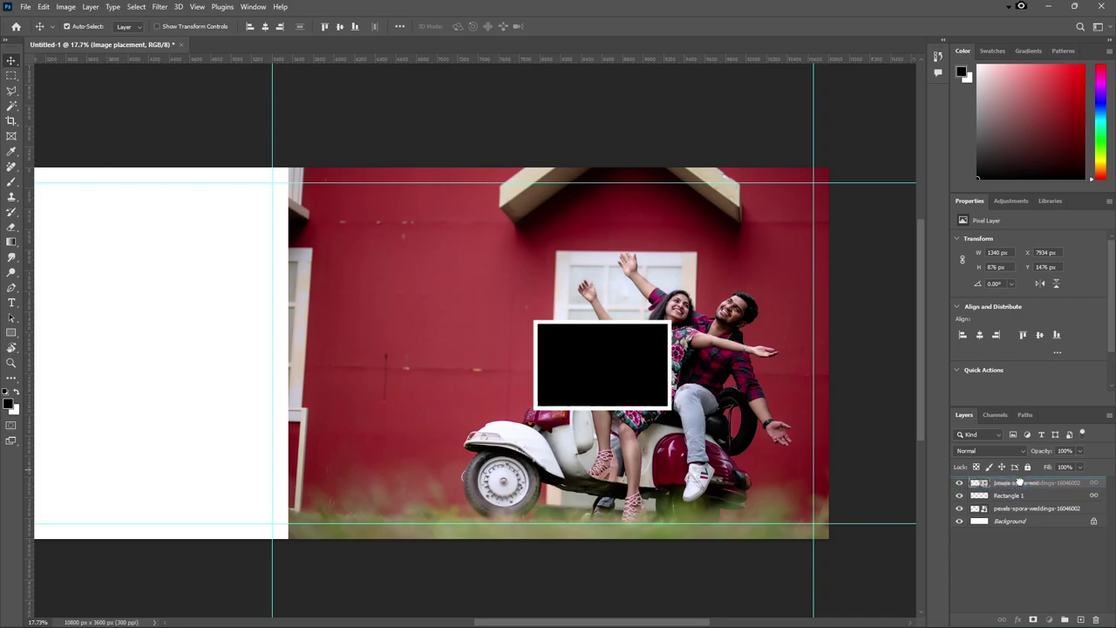
Step: Clip the top photo layer to Image placement and pick dark yellow for the Background
{"action": "left_click_drag", "start_coordinate": [1027, 513], "coordinate": [1020, 482]}
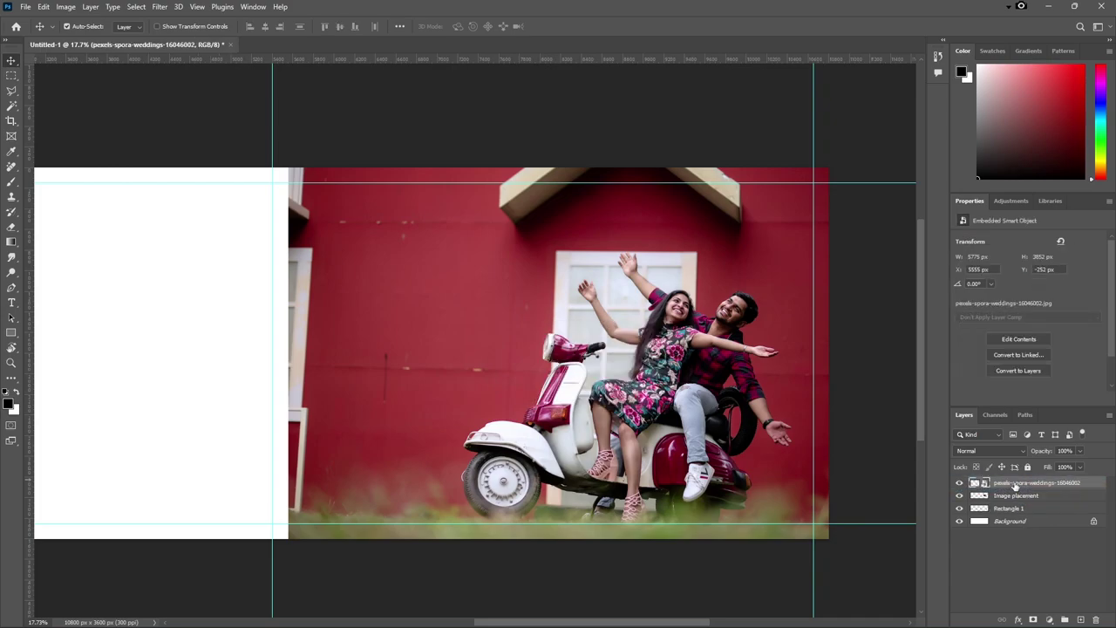
{"action": "right_click", "coordinate": [1018, 483]}
{"action": "left_click", "coordinate": [942, 421]}
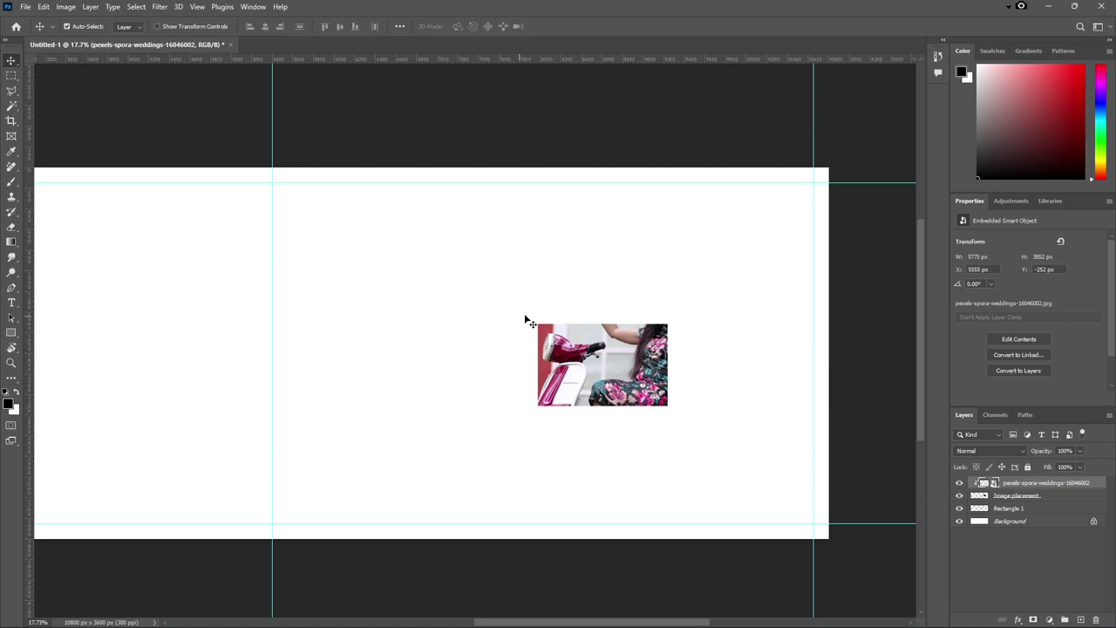
{"action": "left_click", "coordinate": [1025, 522]}
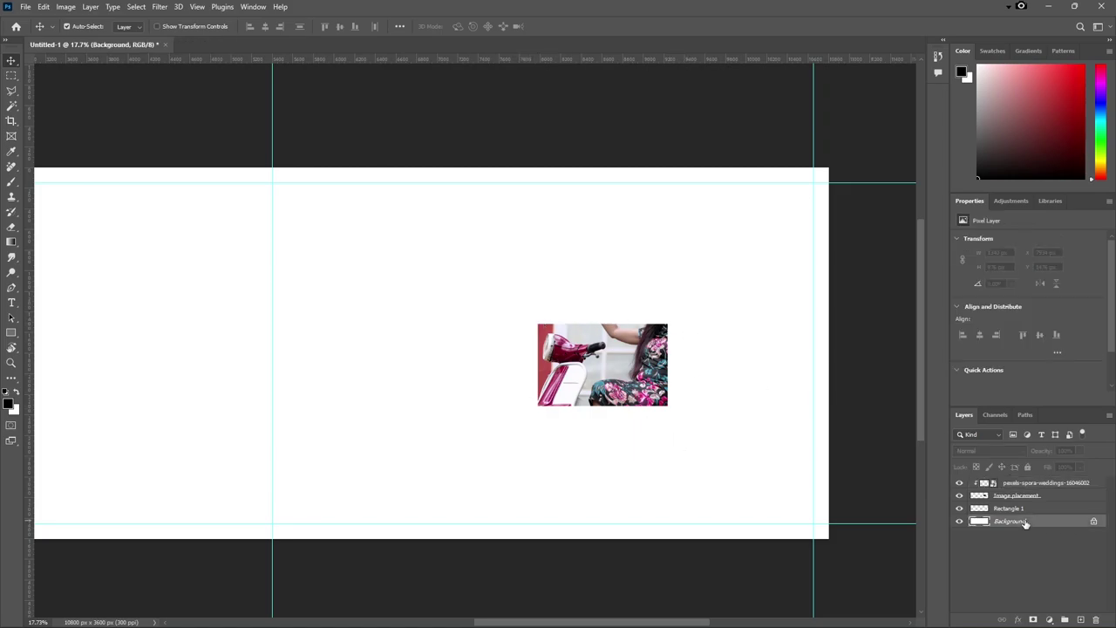
{"action": "left_click", "coordinate": [1096, 163]}
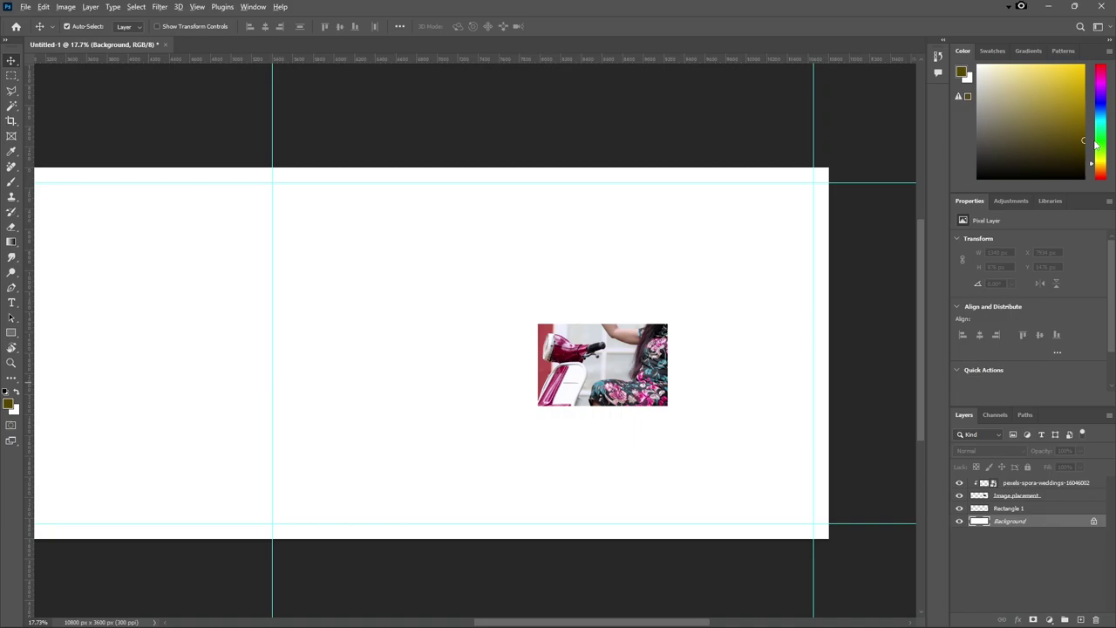
Step: Fill the Background dark yellow and group photo, box and frame layers as 'Frame1'
{"action": "key", "text": "alt+BackSpace"}
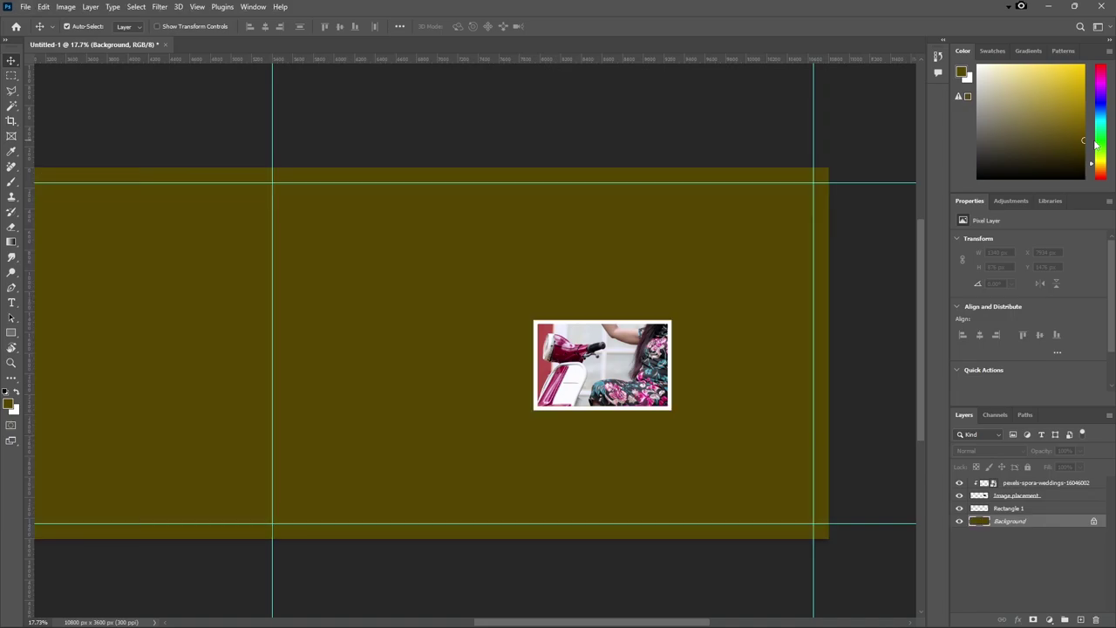
{"action": "mouse_move", "coordinate": [659, 383]}
{"action": "left_mouse_down"}
{"action": "mouse_move", "coordinate": [672, 384]}
{"action": "mouse_move", "coordinate": [654, 377]}
{"action": "left_mouse_up"}
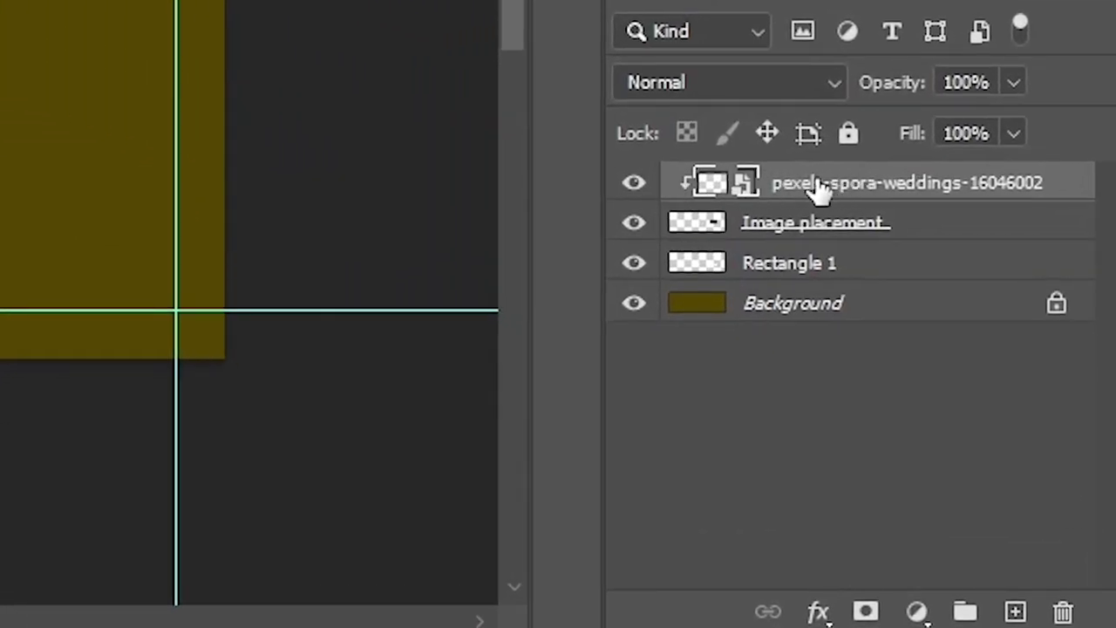
{"action": "left_click", "coordinate": [799, 228], "text": "shift"}
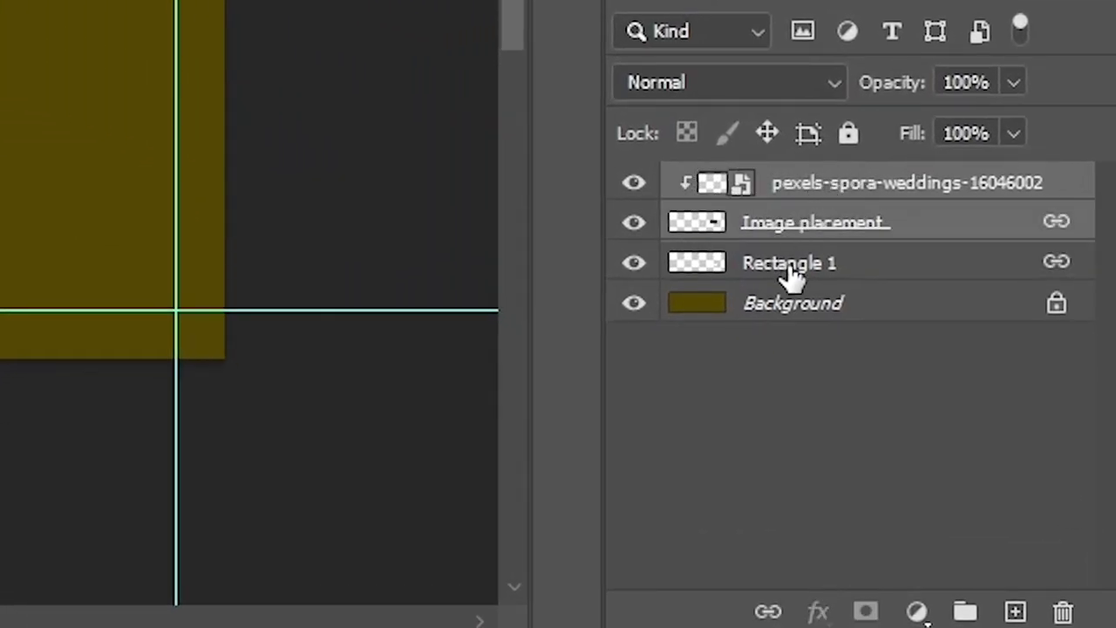
{"action": "left_click", "coordinate": [793, 272], "text": "shift"}
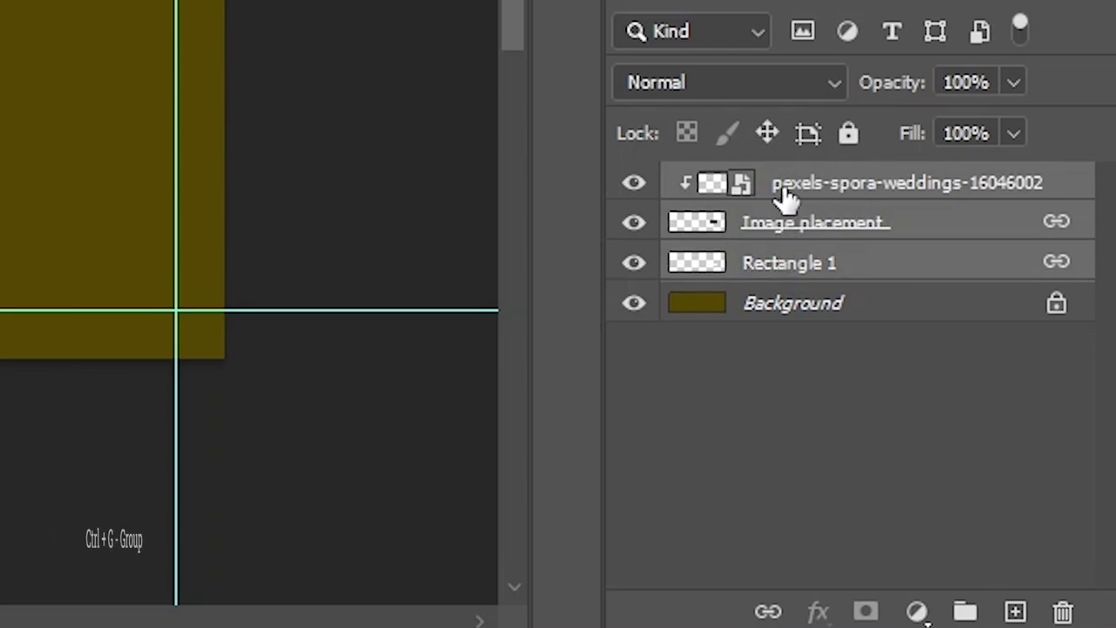
{"action": "key", "text": "ctrl+g"}
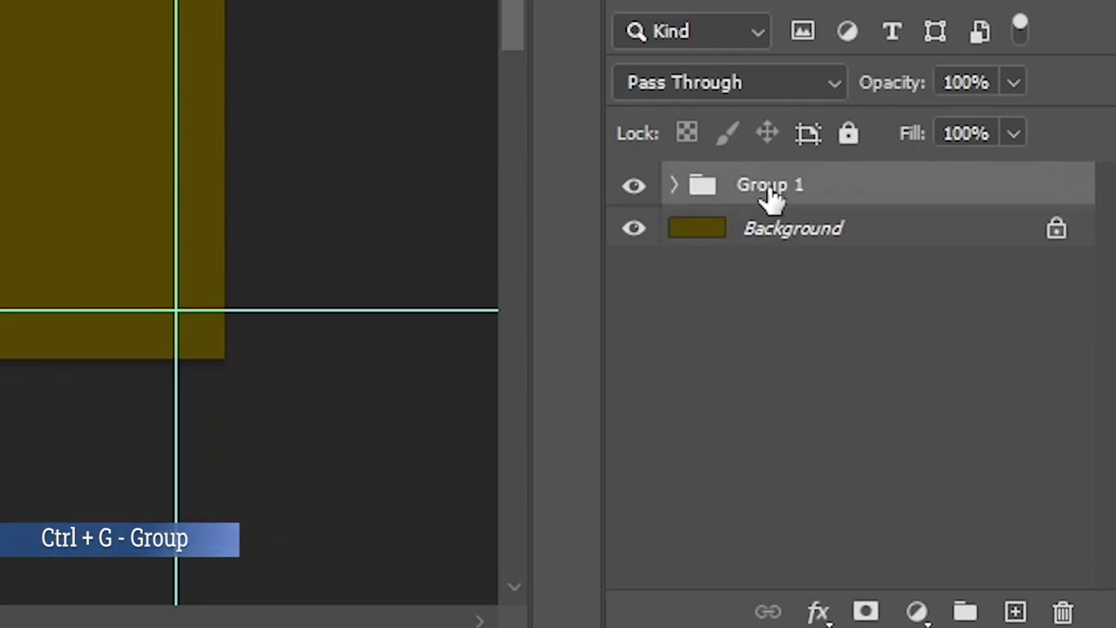
{"action": "double_click", "coordinate": [772, 185]}
{"action": "type", "text": "Frame"}
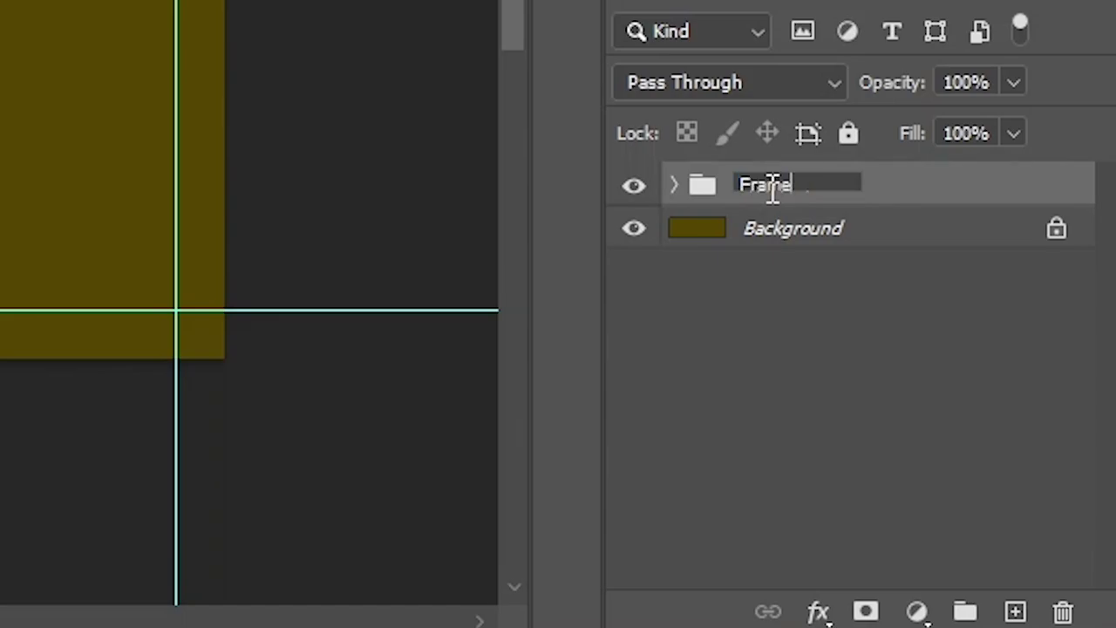
{"action": "type", "text": "1"}
{"action": "key", "text": "Return"}
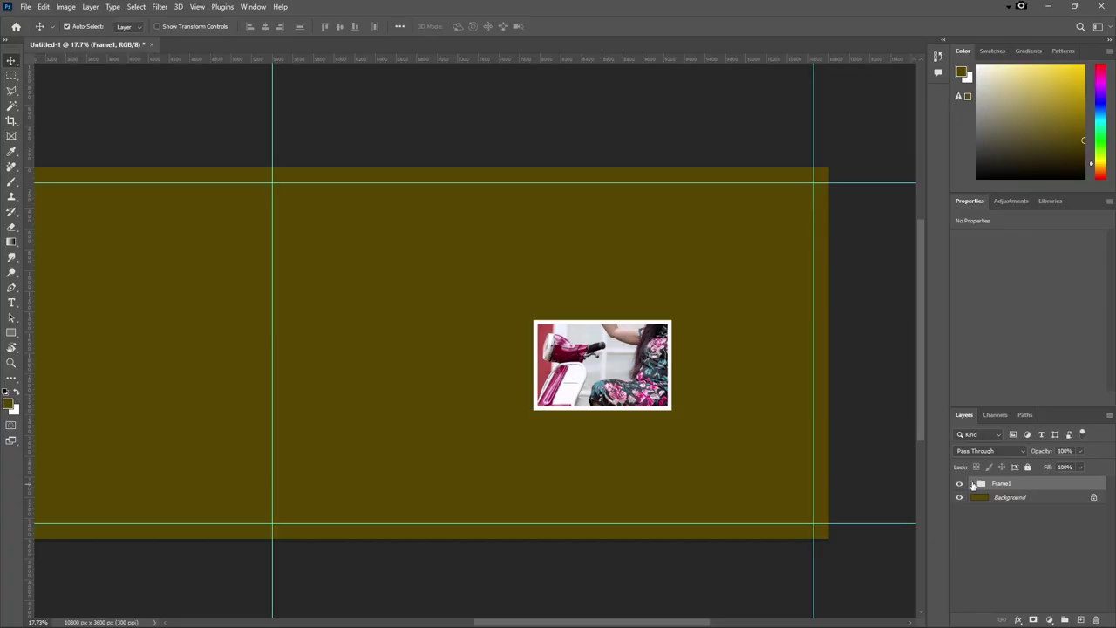
Step: Move the Image placement box over the raised hands, rotate it about 11° and scale to ~80%
{"action": "left_click", "coordinate": [973, 483]}
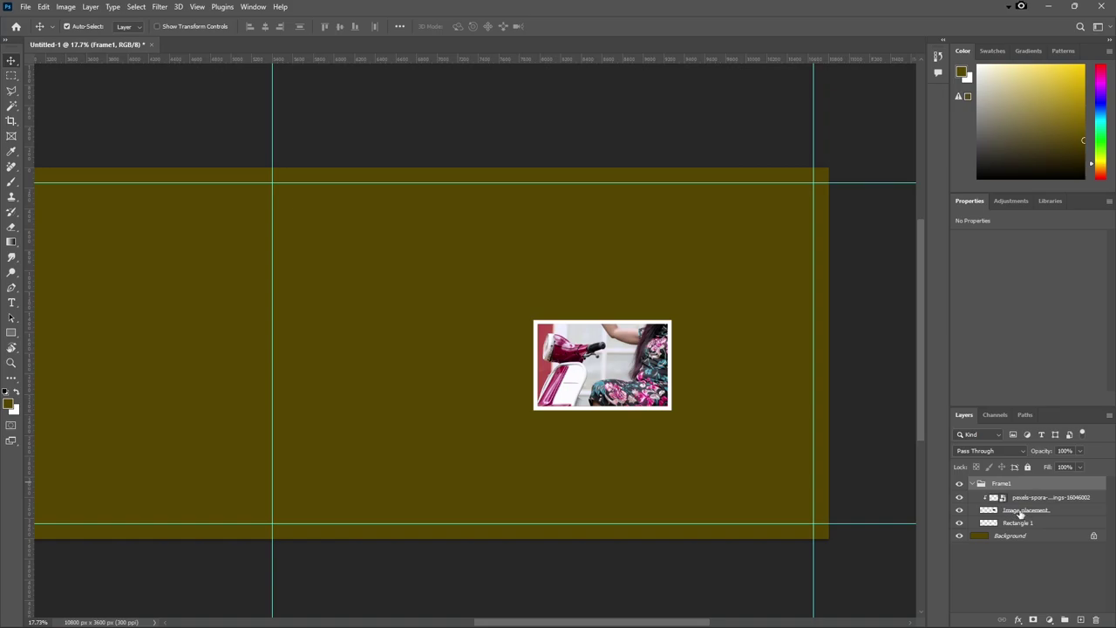
{"action": "left_click", "coordinate": [1020, 511]}
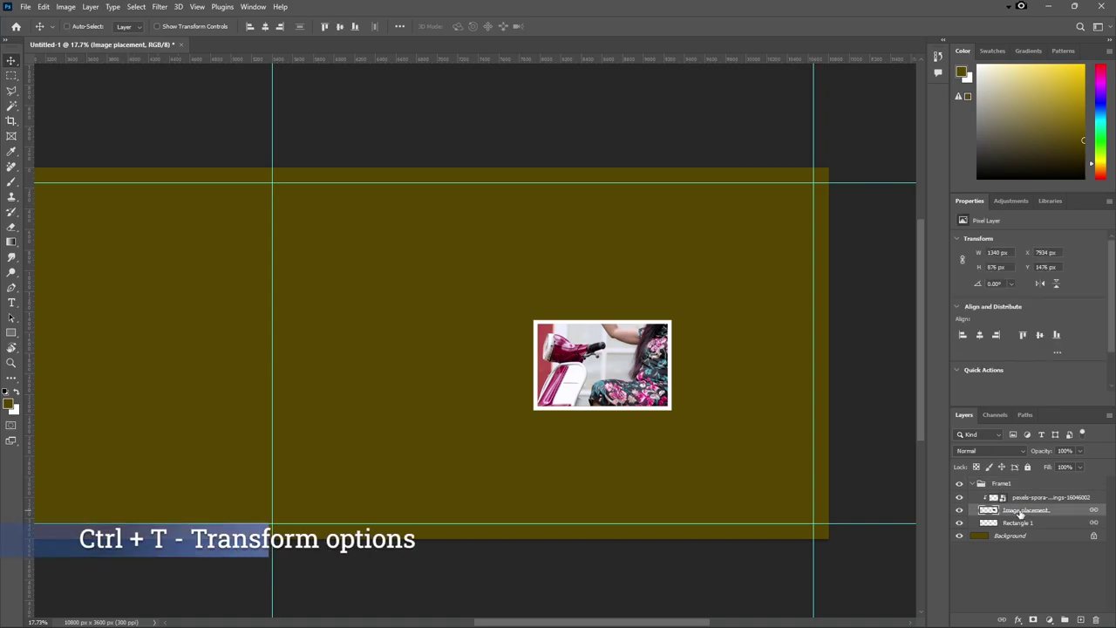
{"action": "key", "text": "ctrl+t"}
{"action": "left_click_drag", "start_coordinate": [641, 362], "coordinate": [686, 367]}
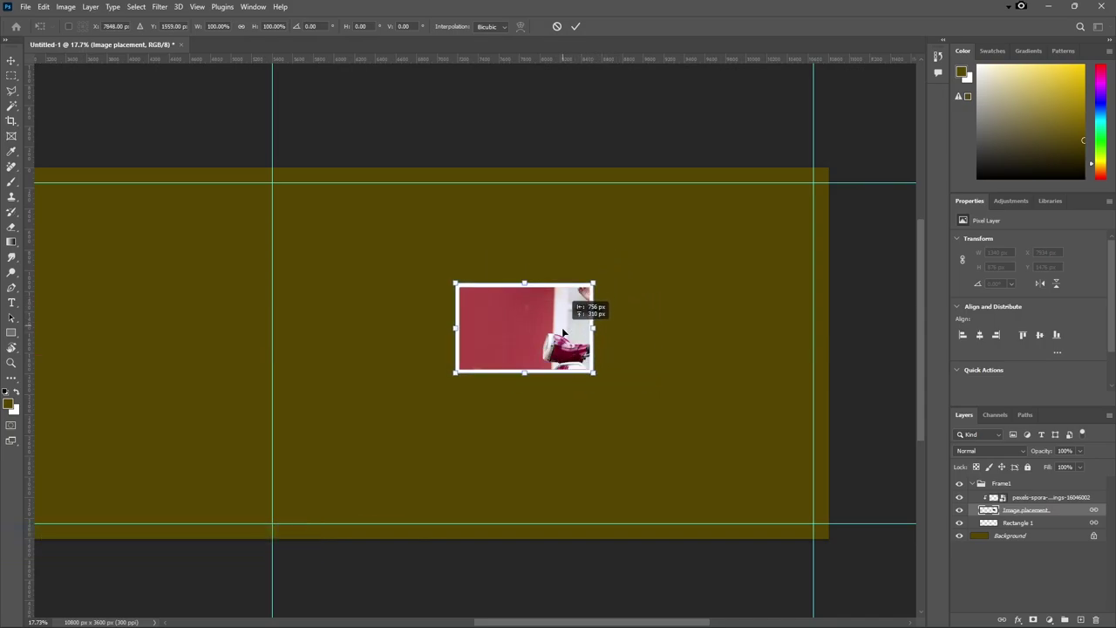
{"action": "left_click_drag", "start_coordinate": [691, 329], "coordinate": [743, 335]}
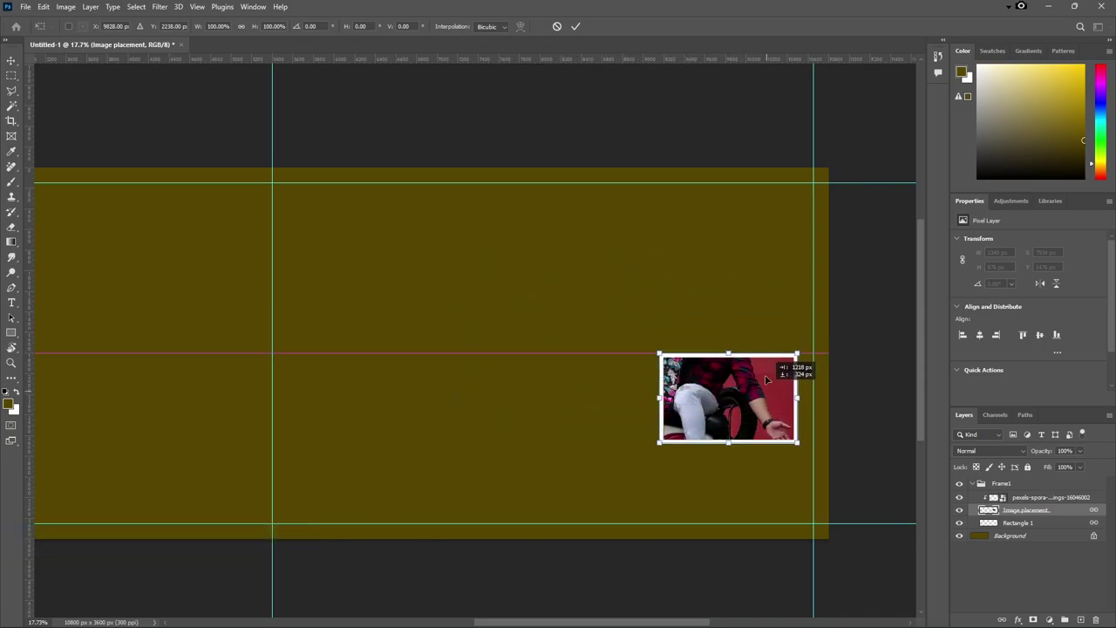
{"action": "mouse_move", "coordinate": [743, 336]}
{"action": "left_mouse_down"}
{"action": "mouse_move", "coordinate": [627, 308]}
{"action": "mouse_move", "coordinate": [618, 287]}
{"action": "left_mouse_up"}
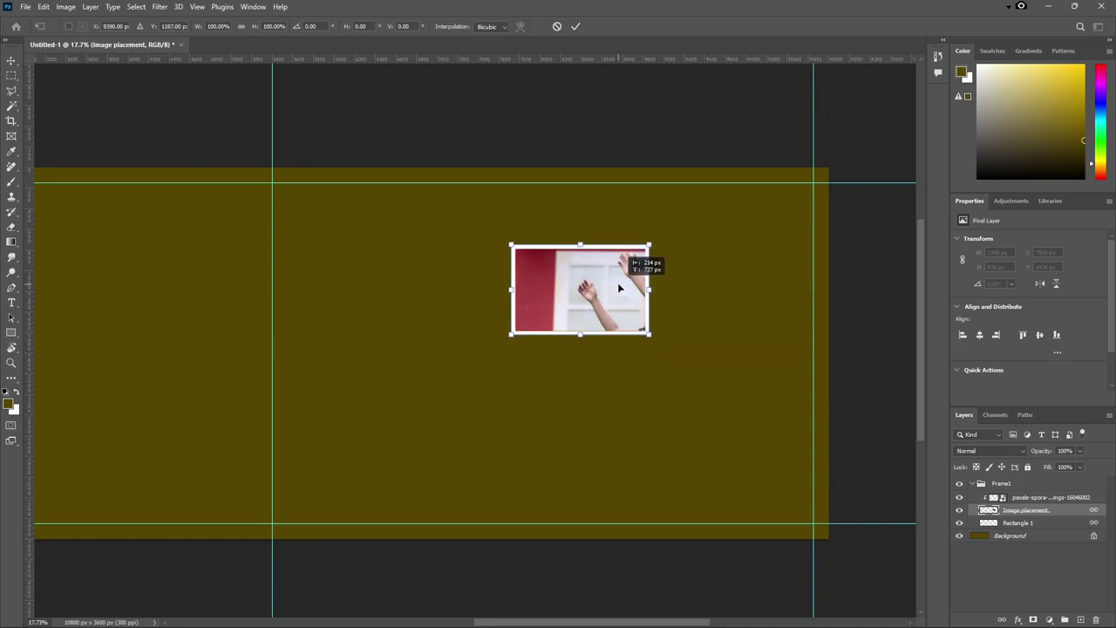
{"action": "mouse_move", "coordinate": [659, 246]}
{"action": "left_mouse_down"}
{"action": "mouse_move", "coordinate": [667, 227]}
{"action": "mouse_move", "coordinate": [619, 253]}
{"action": "left_mouse_up"}
{"action": "left_click_drag", "start_coordinate": [582, 315], "coordinate": [627, 288]}
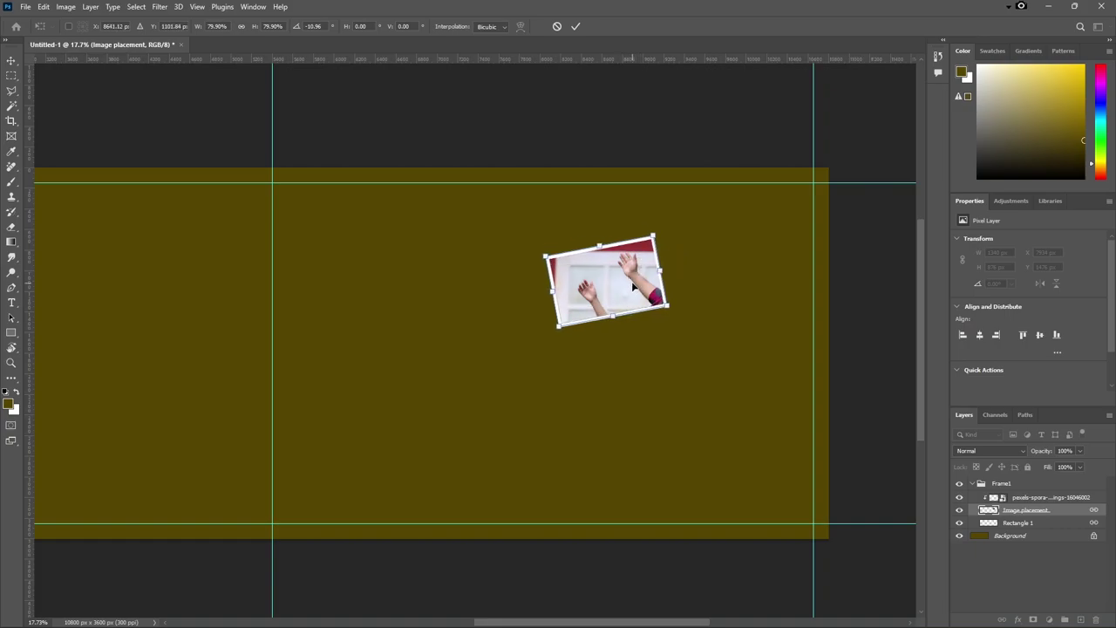
{"action": "key", "text": "Return"}
{"action": "left_click", "coordinate": [989, 486]}
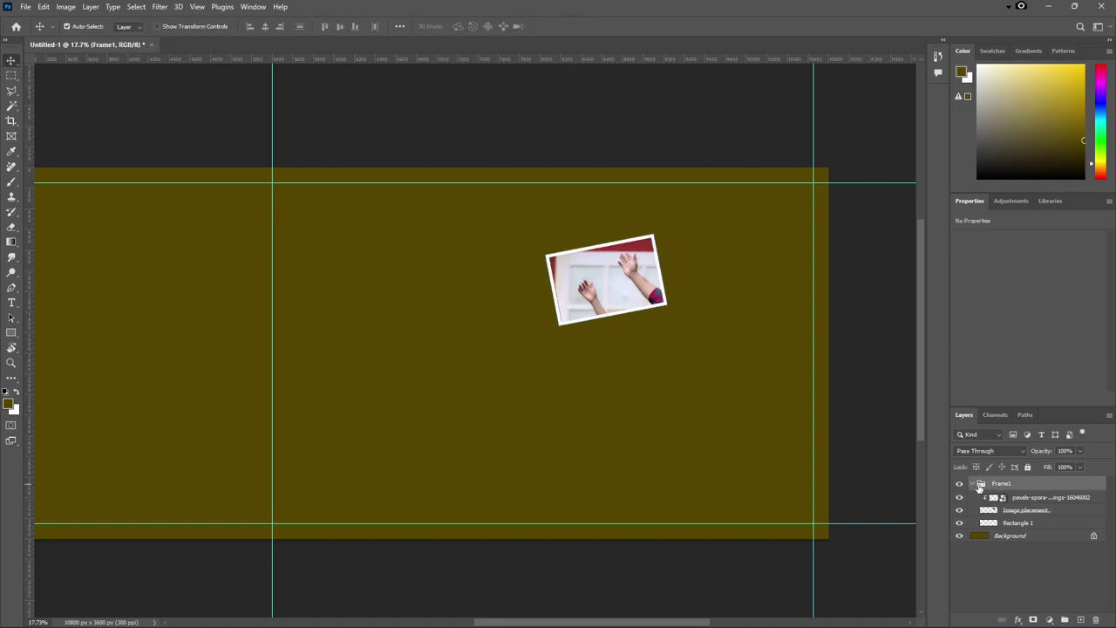
Step: Duplicate the Frame1 group and name the copy 'Frame 2'
{"action": "left_click", "coordinate": [975, 486]}
{"action": "key", "text": "ctrl+j"}
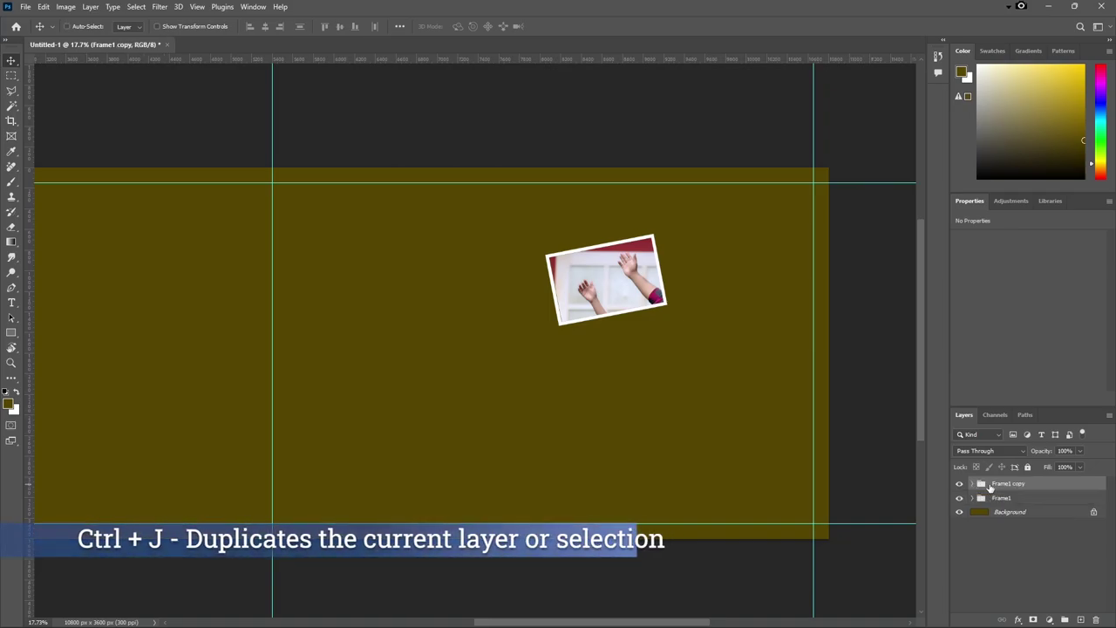
{"action": "double_click", "coordinate": [1008, 485]}
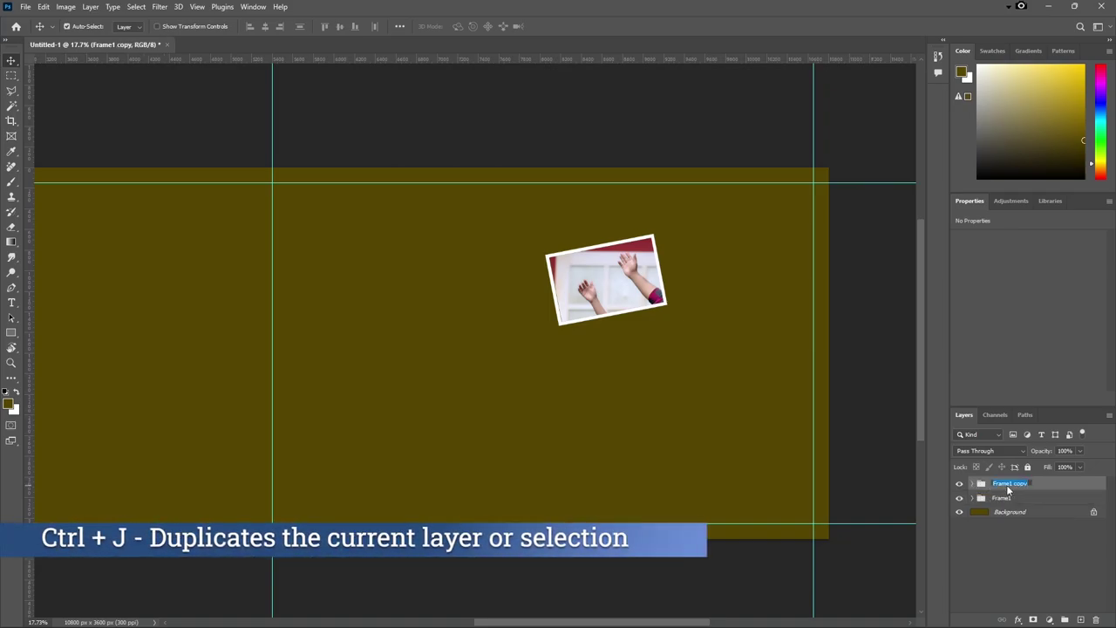
{"action": "type", "text": "Frame 2"}
{"action": "key", "text": "Return"}
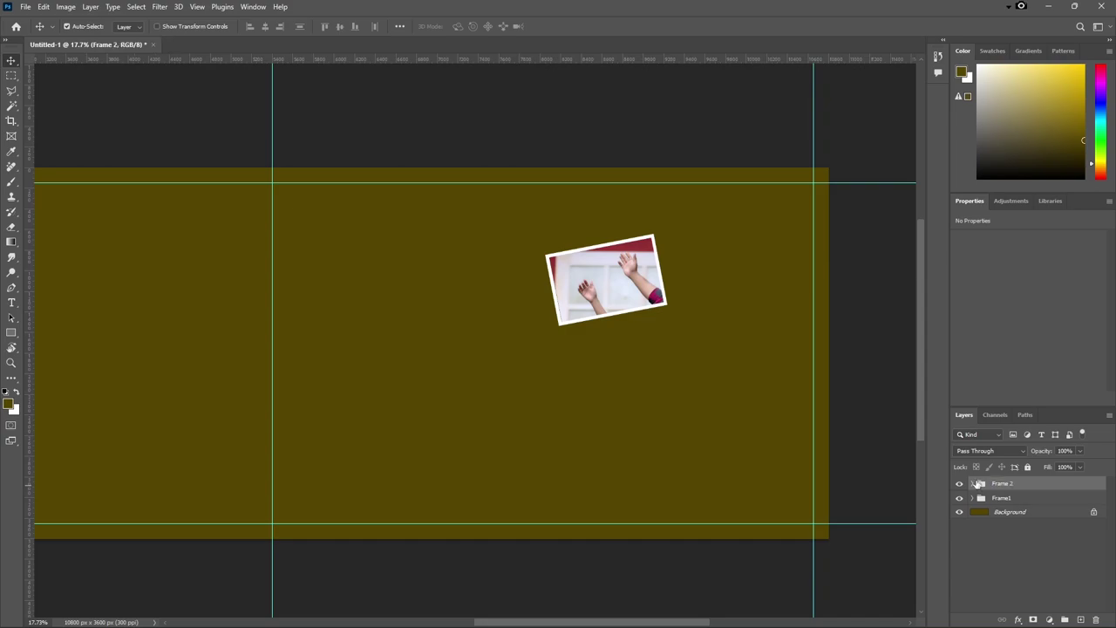
Step: Shift Frame 2's box to overlap the first photo on the right, then duplicate Frame 2
{"action": "left_click", "coordinate": [972, 484]}
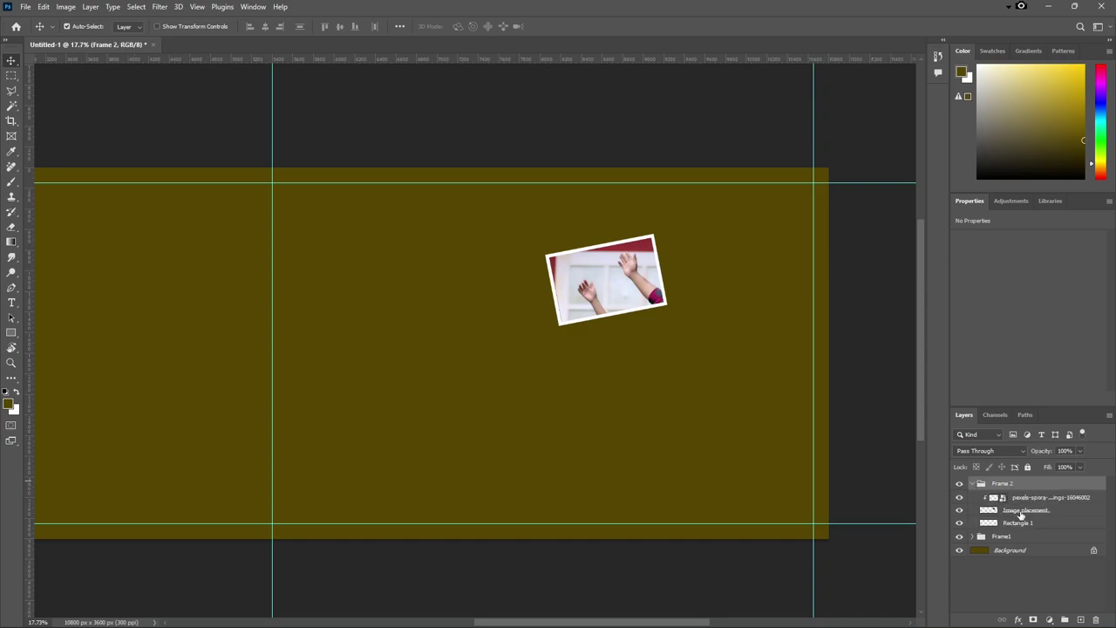
{"action": "left_click", "coordinate": [1021, 511]}
{"action": "key", "text": "ctrl+t"}
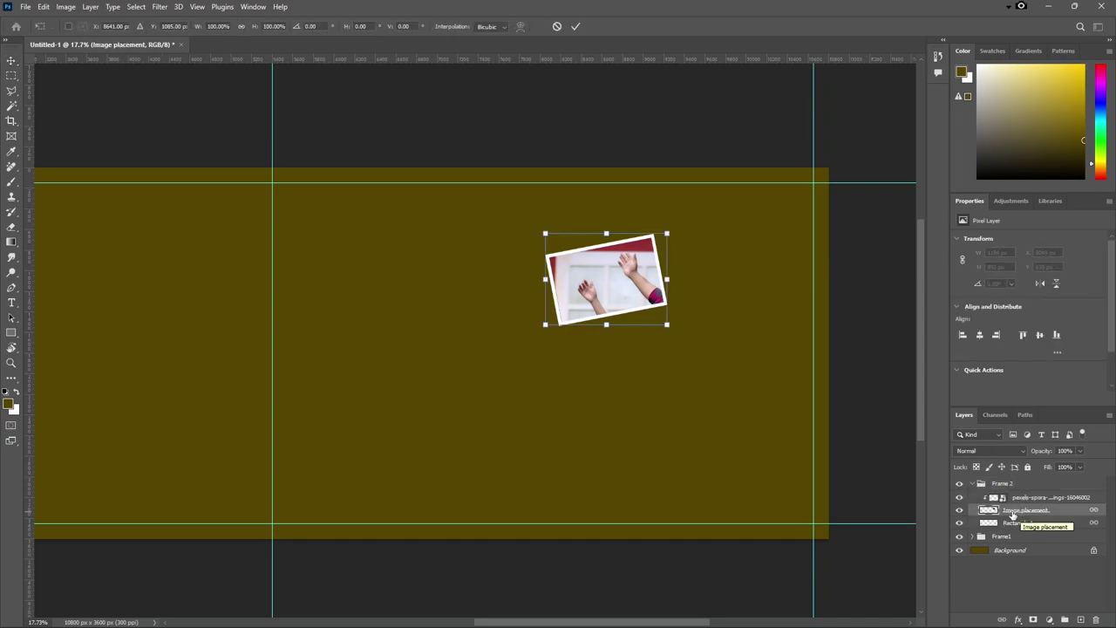
{"action": "mouse_move", "coordinate": [642, 279]}
{"action": "left_mouse_down"}
{"action": "mouse_move", "coordinate": [709, 316]}
{"action": "mouse_move", "coordinate": [726, 307]}
{"action": "mouse_move", "coordinate": [716, 293]}
{"action": "left_mouse_up"}
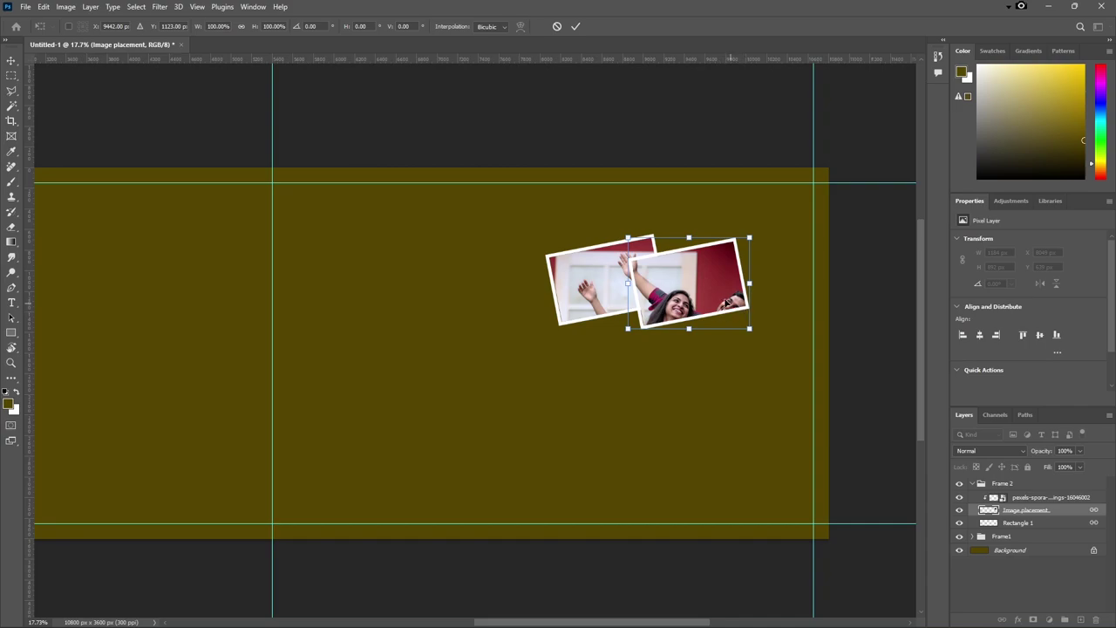
{"action": "left_click_drag", "start_coordinate": [723, 299], "coordinate": [742, 323]}
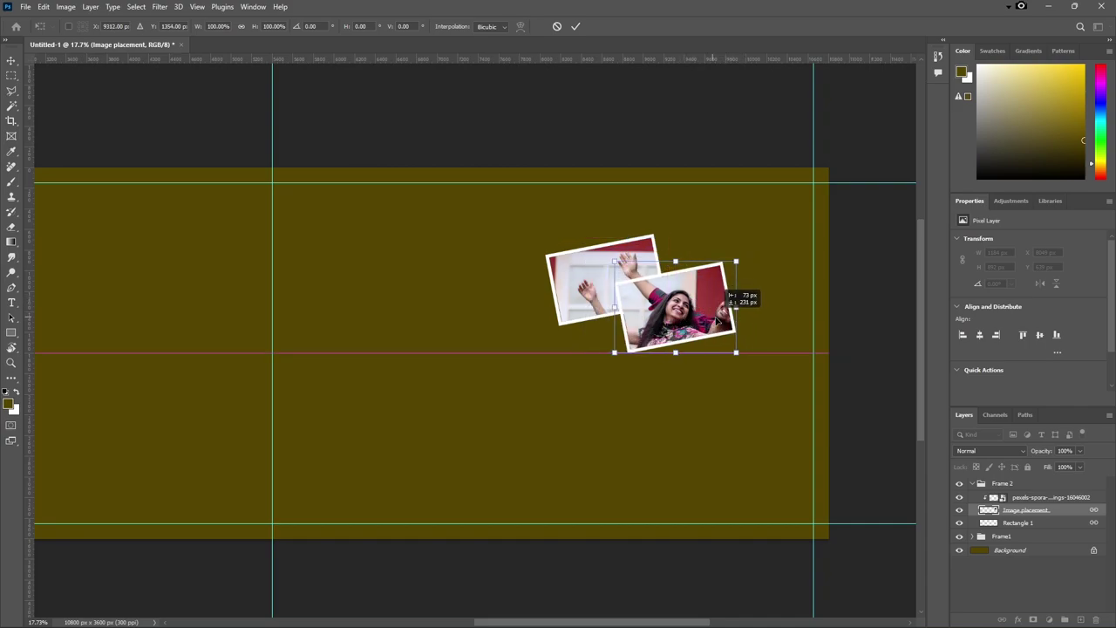
{"action": "left_click_drag", "start_coordinate": [743, 323], "coordinate": [685, 307]}
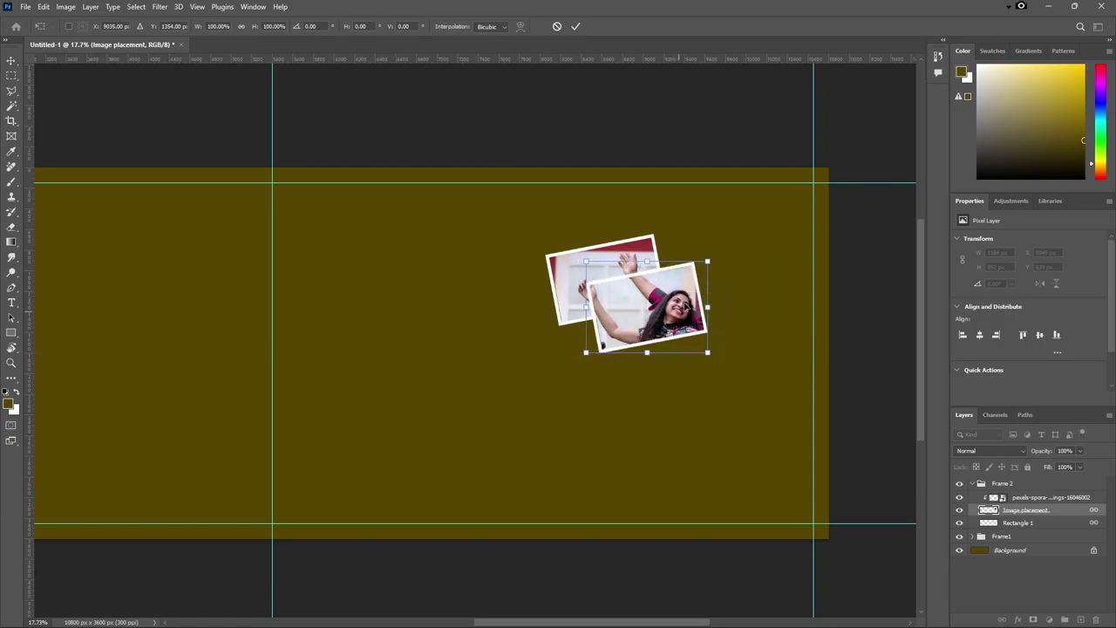
{"action": "mouse_move", "coordinate": [722, 258]}
{"action": "left_mouse_down"}
{"action": "mouse_move", "coordinate": [742, 308]}
{"action": "mouse_move", "coordinate": [695, 312]}
{"action": "mouse_move", "coordinate": [714, 305]}
{"action": "left_mouse_up"}
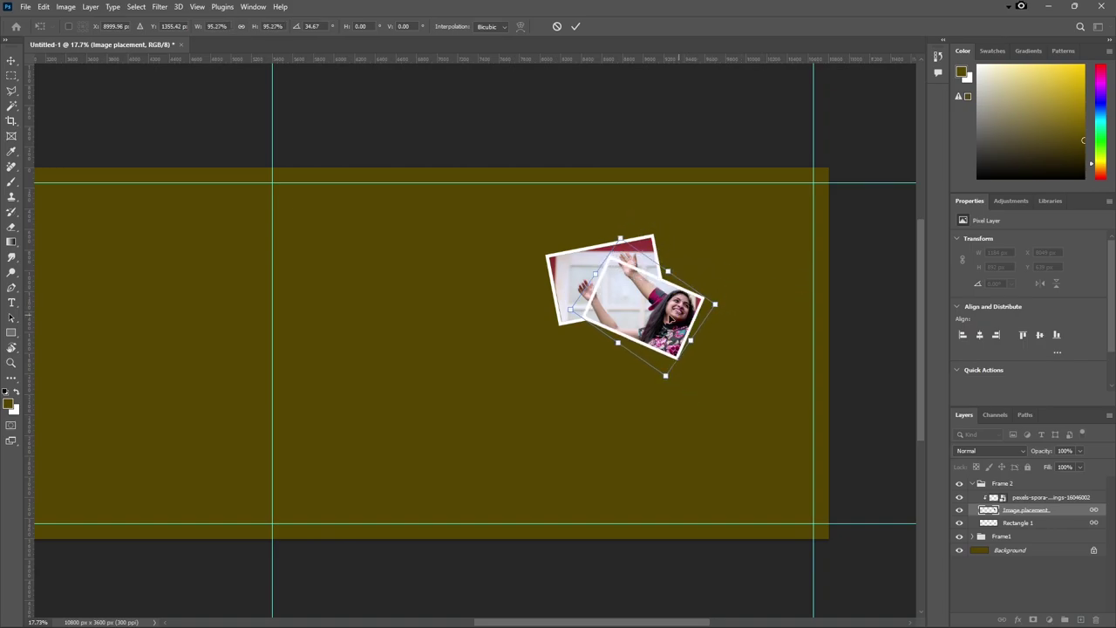
{"action": "key", "text": "Escape"}
{"action": "left_click", "coordinate": [1000, 485]}
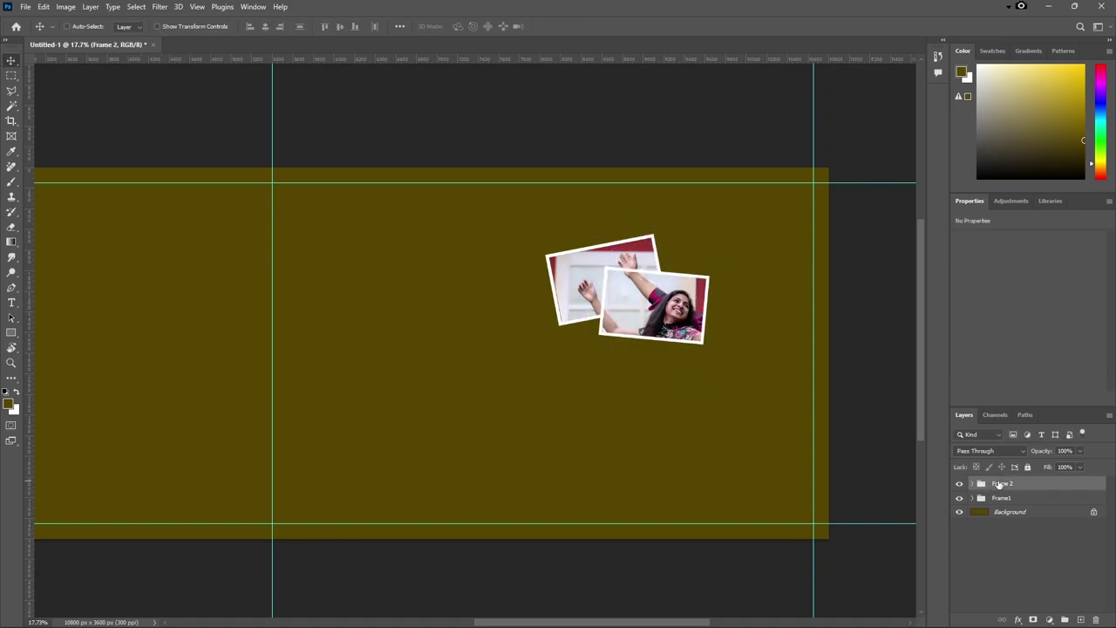
{"action": "key", "text": "ctrl+j"}
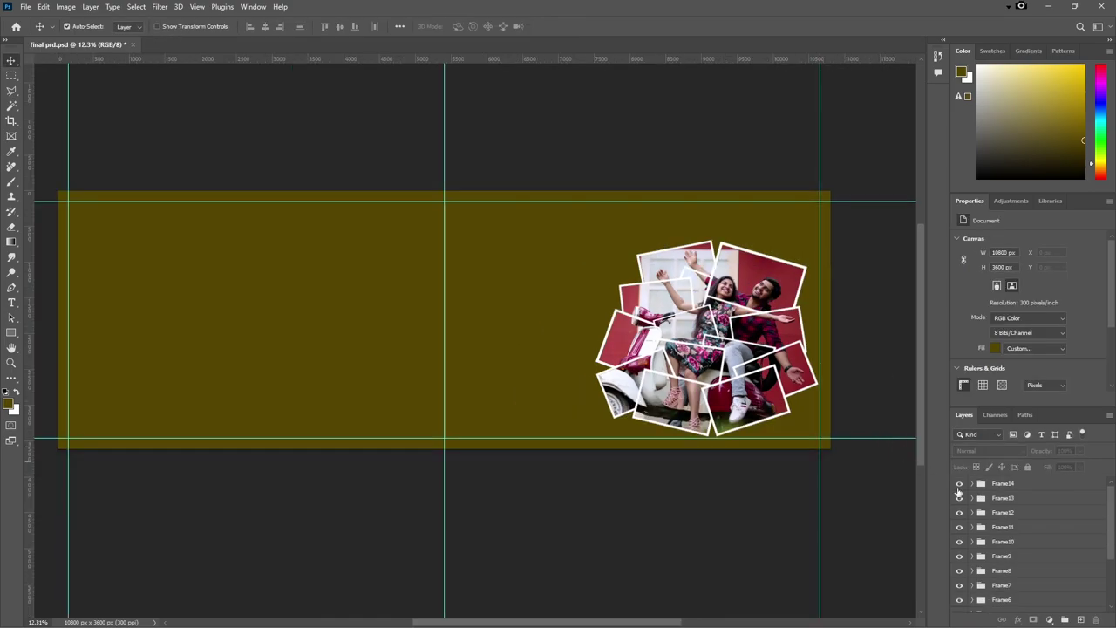
Step: Select the Frame14 group, then expand the Frame1 group at the bottom of the layer stack
{"action": "scroll", "coordinate": [1009, 505], "scroll_direction": "down", "scroll_amount": 3}
{"action": "scroll", "coordinate": [1007, 499], "scroll_direction": "up", "scroll_amount": 3}
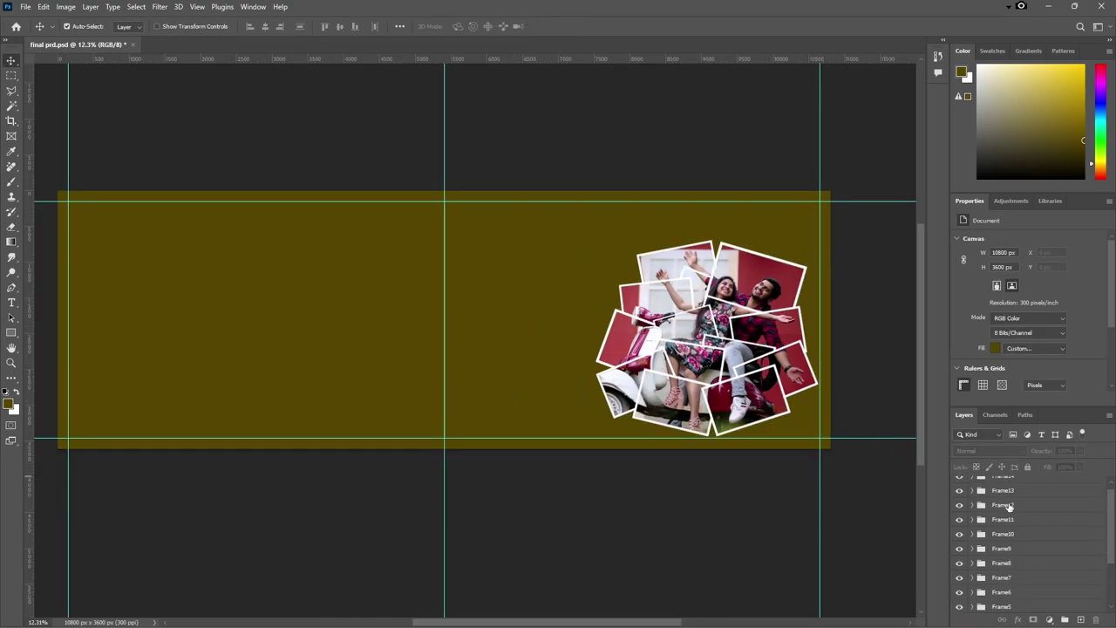
{"action": "left_click", "coordinate": [1004, 486]}
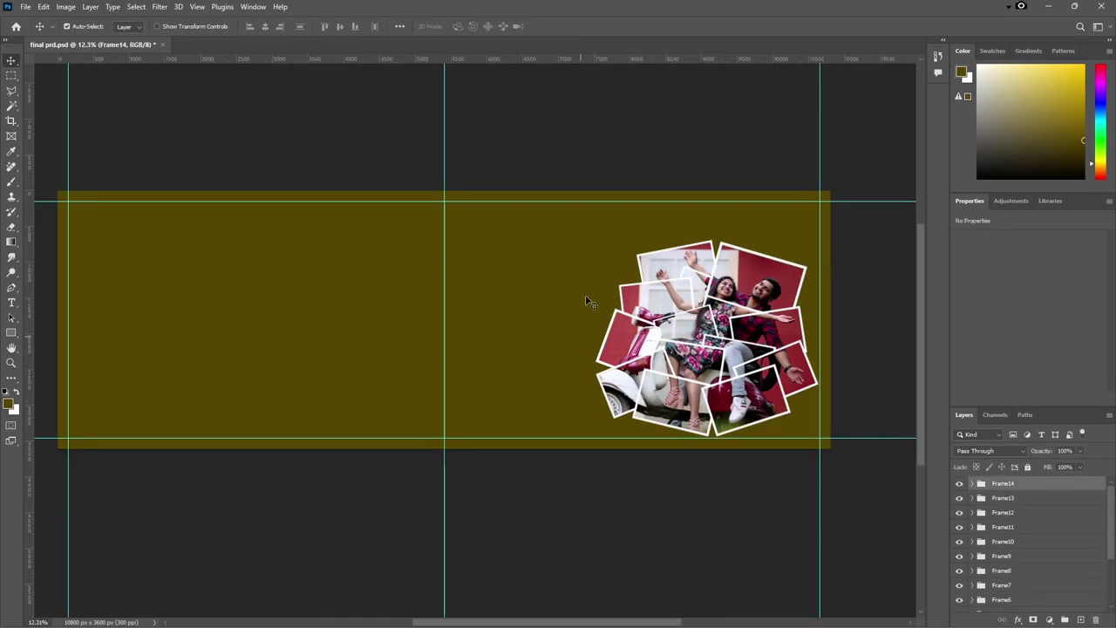
{"action": "left_click_drag", "start_coordinate": [859, 348], "coordinate": [804, 365]}
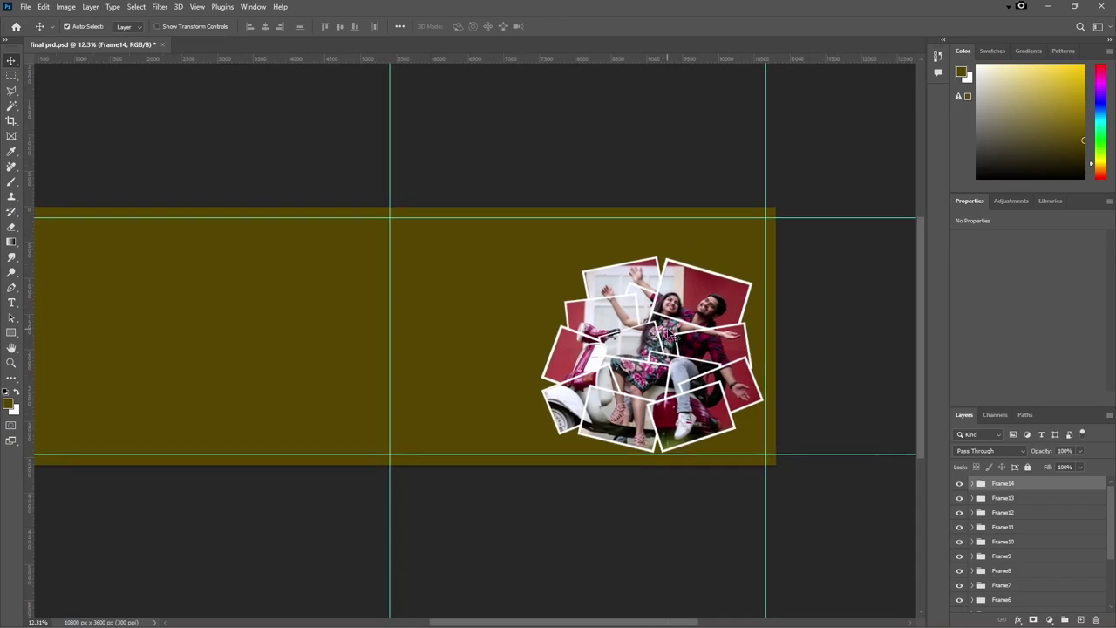
{"action": "scroll", "coordinate": [969, 519], "scroll_direction": "down", "scroll_amount": 3}
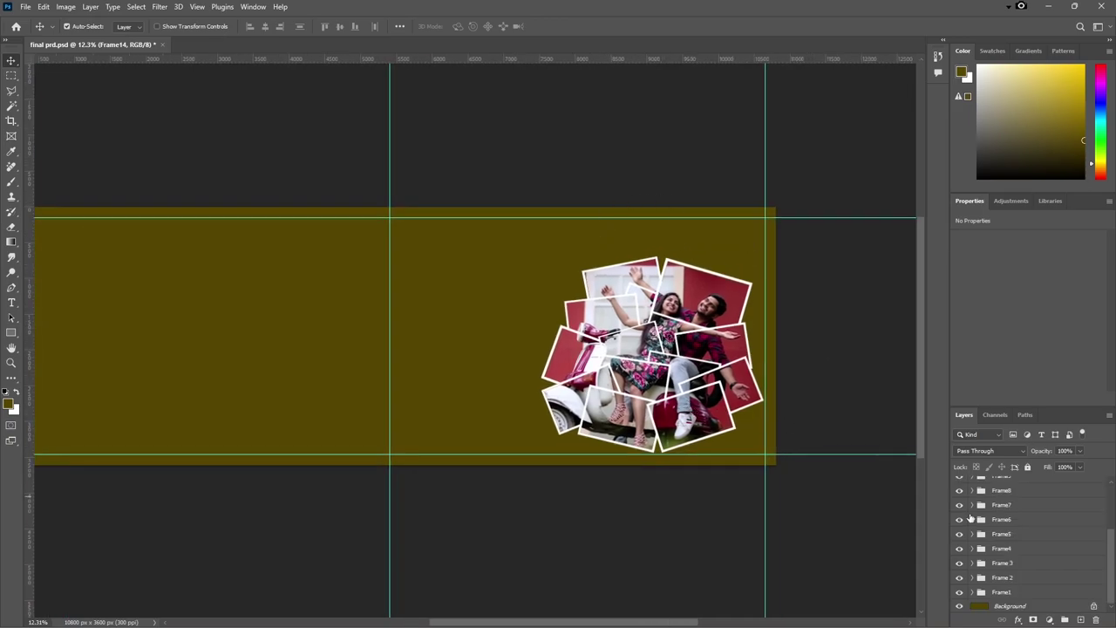
{"action": "left_click", "coordinate": [970, 592]}
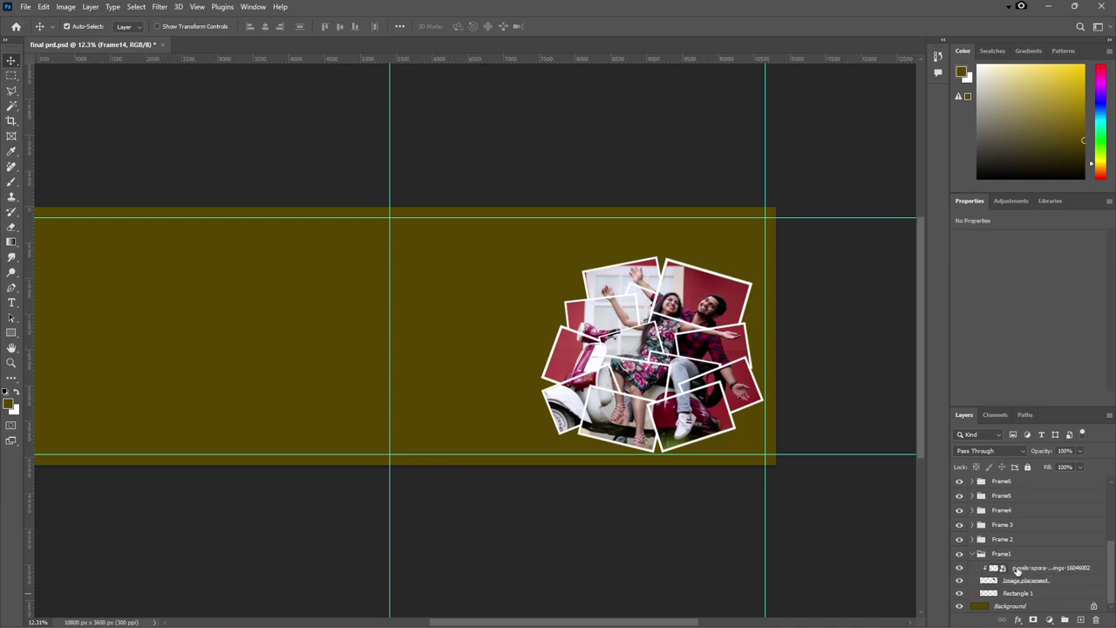
Step: Duplicate the couple photo in Frame1, unclip it, and move the copy just above Background
{"action": "left_click", "coordinate": [1017, 568]}
{"action": "key", "text": "ctrl+j"}
{"action": "key", "text": "ctrl+alt+g"}
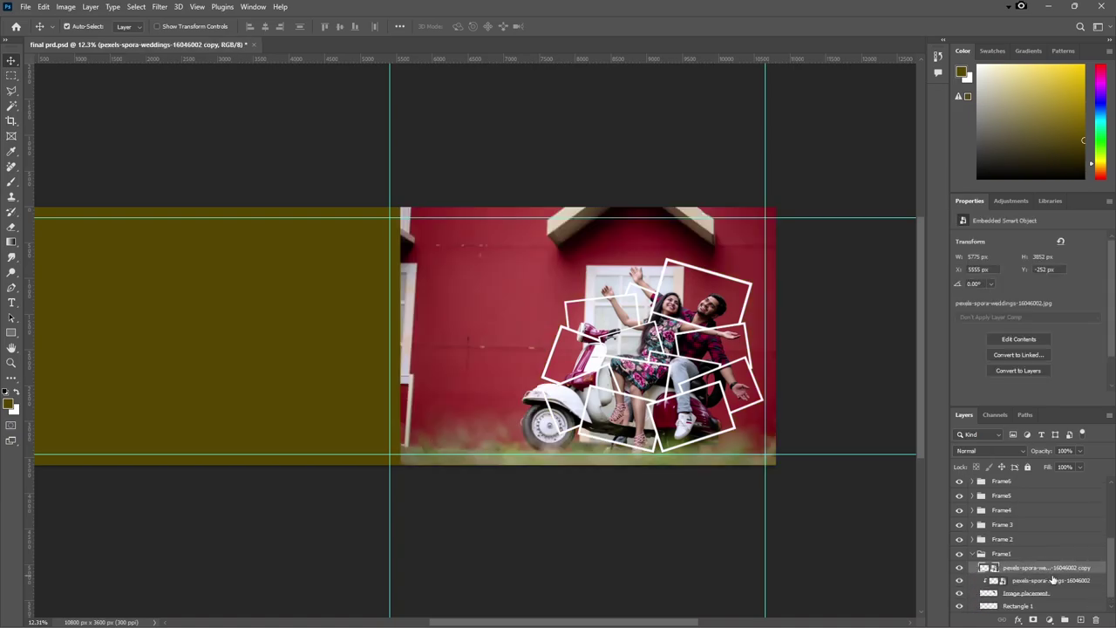
{"action": "left_click_drag", "start_coordinate": [1027, 554], "coordinate": [1020, 604]}
{"action": "left_click", "coordinate": [972, 540]}
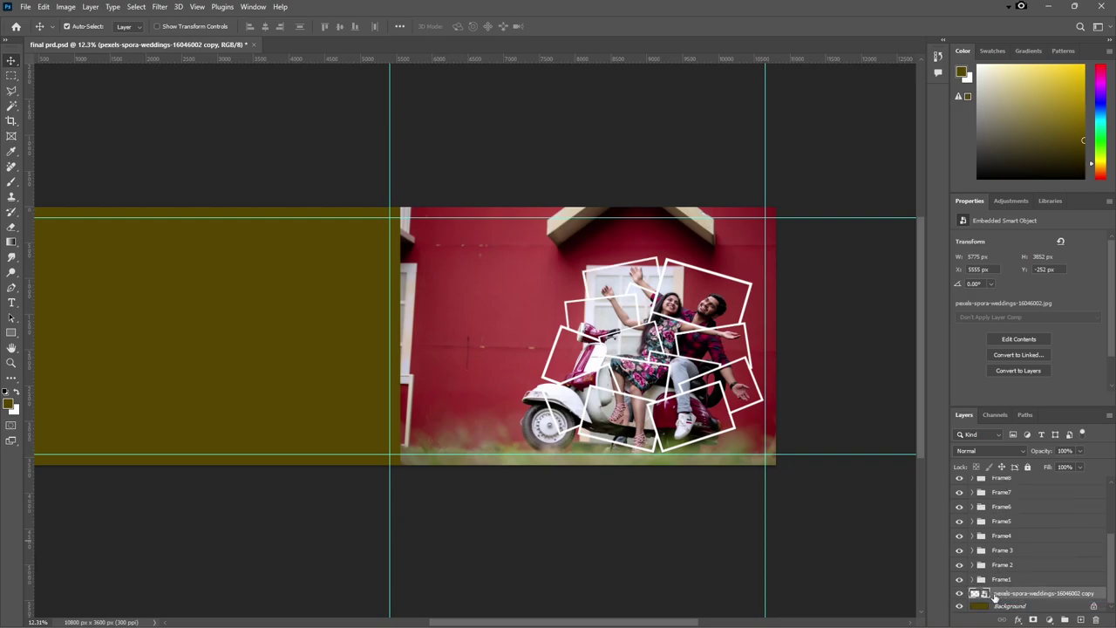
Step: Enlarge the background photo copy to cover the right side of the spread
{"action": "key", "text": "ctrl+t"}
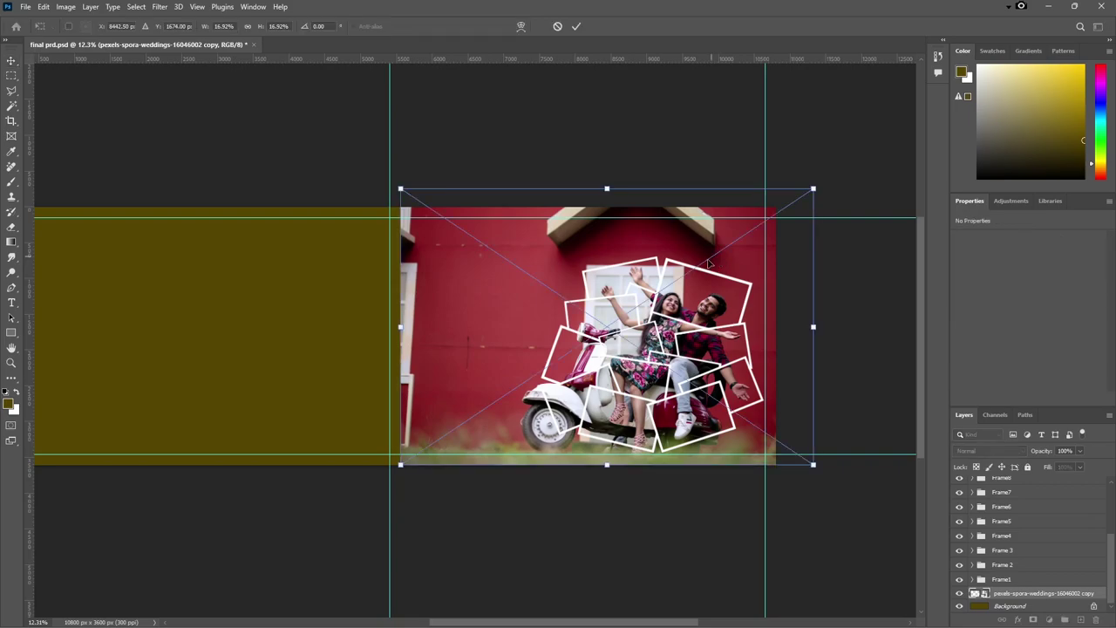
{"action": "scroll", "coordinate": [532, 331], "scroll_direction": "down", "scroll_amount": 2, "text": "alt"}
{"action": "left_click_drag", "start_coordinate": [593, 267], "coordinate": [596, 211]}
{"action": "scroll", "coordinate": [621, 302], "scroll_direction": "up", "scroll_amount": 2, "text": "alt"}
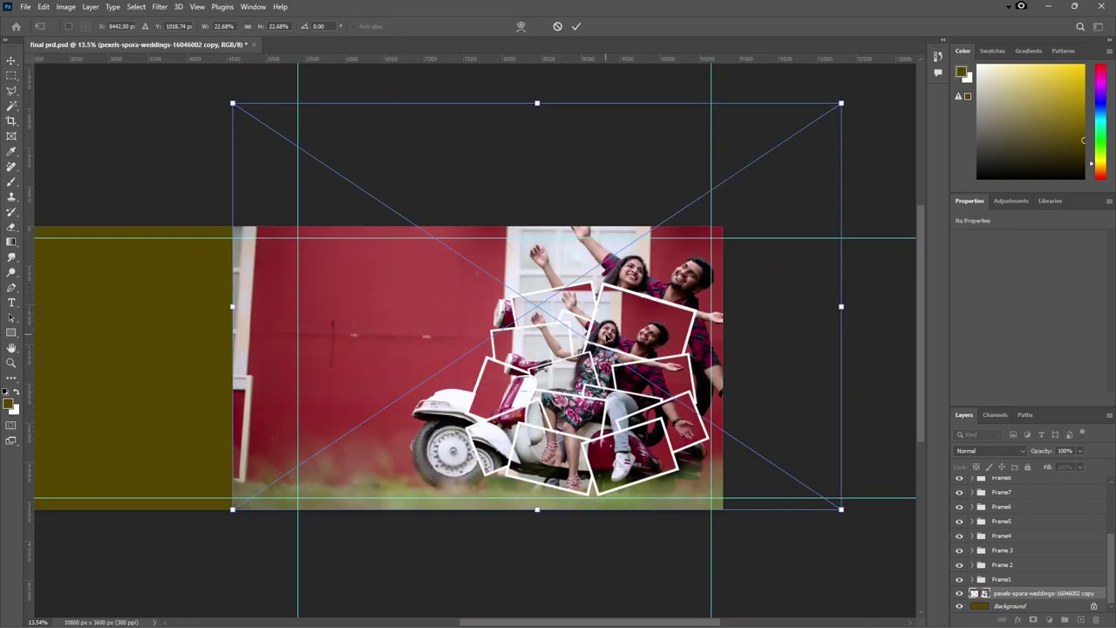
{"action": "mouse_move", "coordinate": [695, 293]}
{"action": "left_mouse_down"}
{"action": "mouse_move", "coordinate": [679, 293]}
{"action": "mouse_move", "coordinate": [679, 280]}
{"action": "left_mouse_up"}
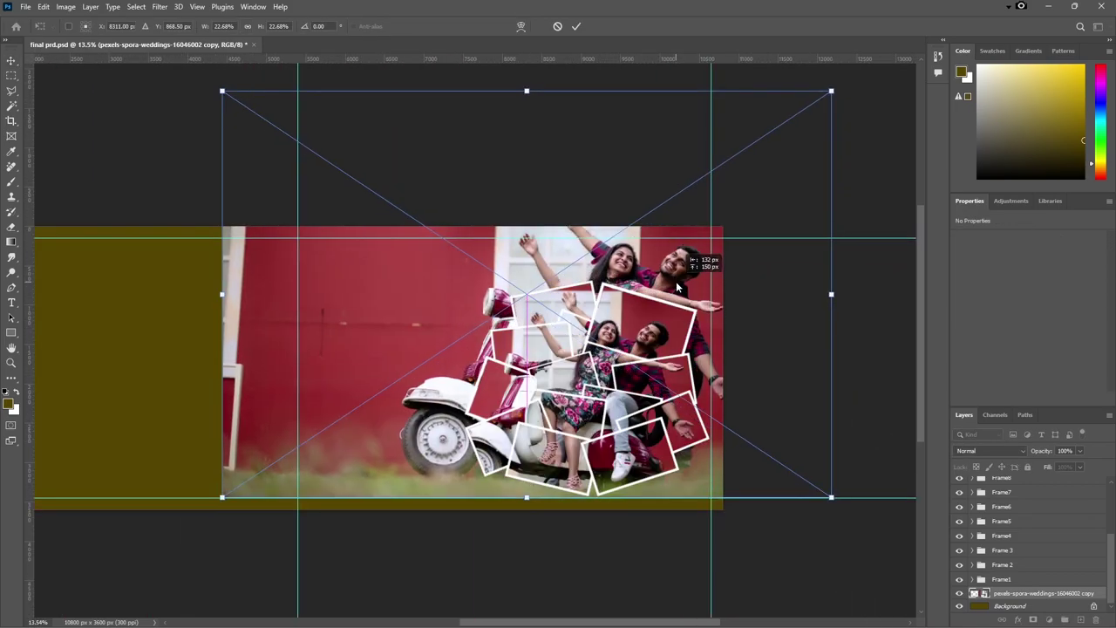
{"action": "left_click_drag", "start_coordinate": [528, 497], "coordinate": [529, 509]}
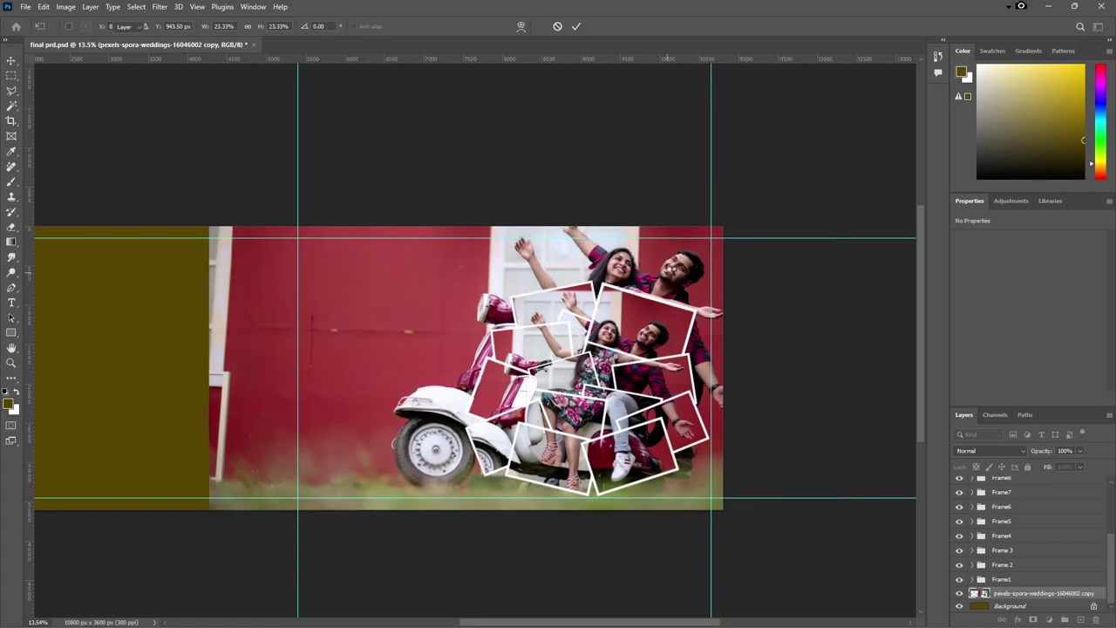
{"action": "key", "text": "Return"}
Step: Apply a 7.2-pixel Gaussian Blur to the background photo copy
{"action": "left_click", "coordinate": [160, 7]}
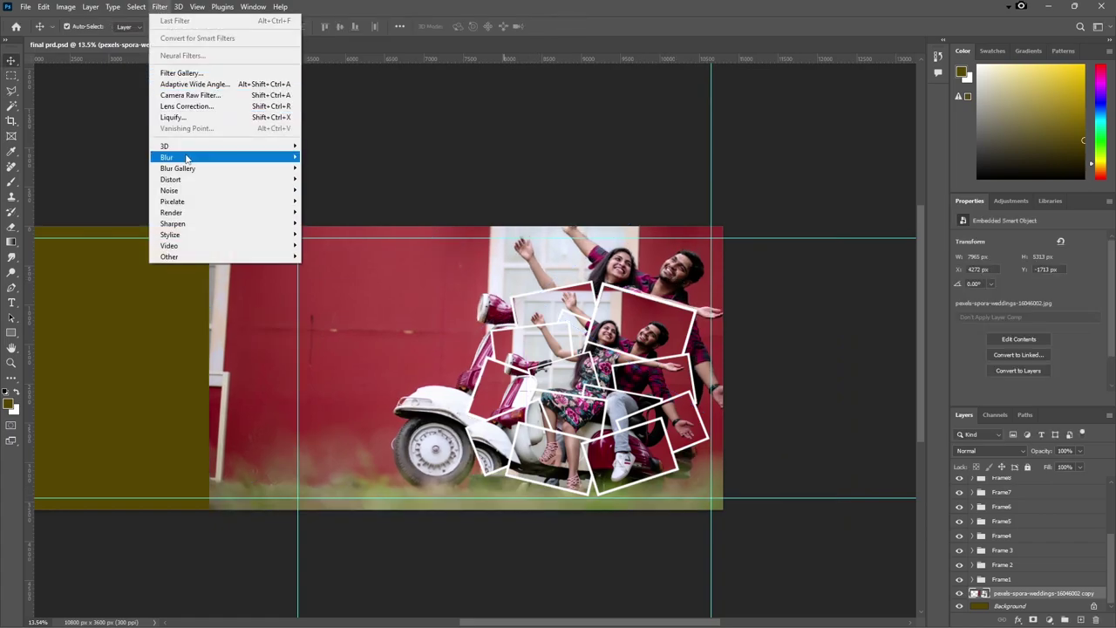
{"action": "mouse_move", "coordinate": [166, 157]}
{"action": "left_click", "coordinate": [329, 201]}
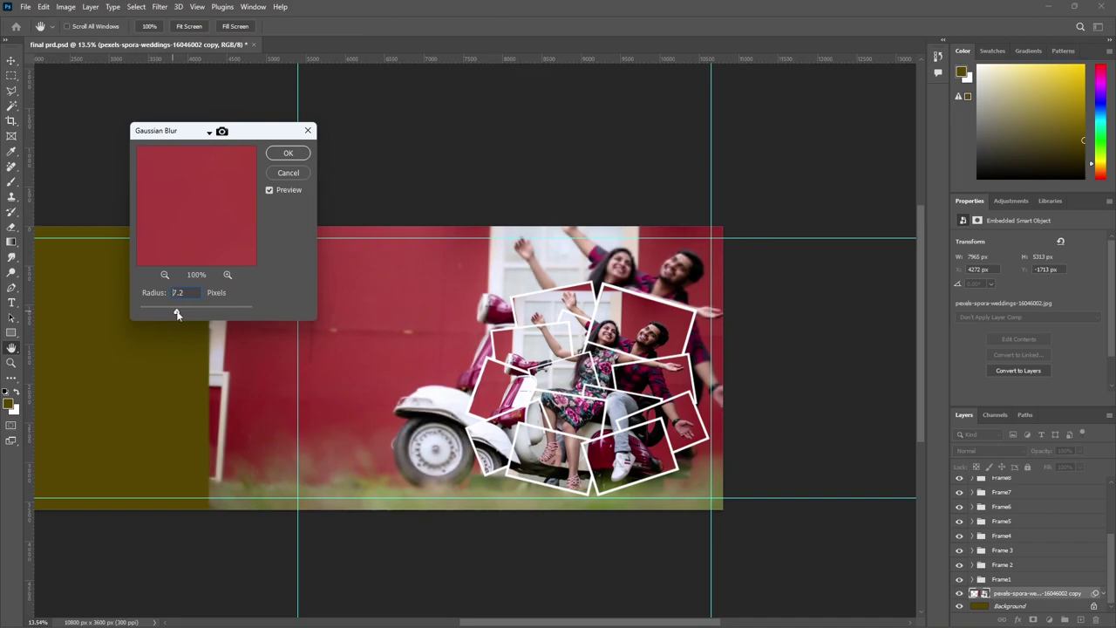
{"action": "key", "text": "Return"}
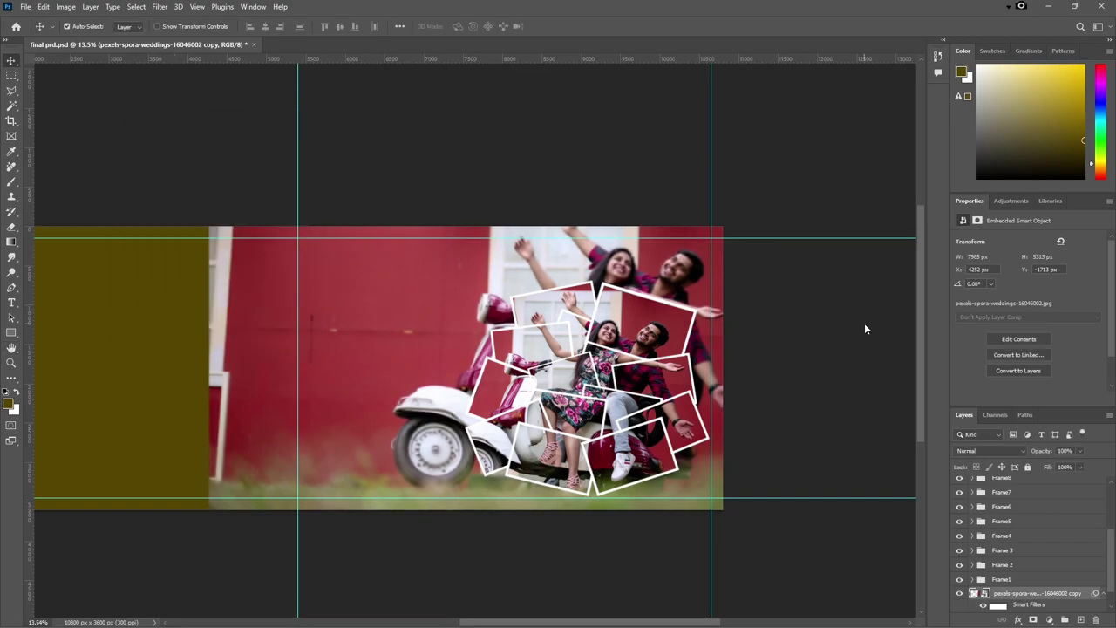
Step: Add a Black & White adjustment layer clipped to the blurred photo
{"action": "left_click", "coordinate": [1049, 619]}
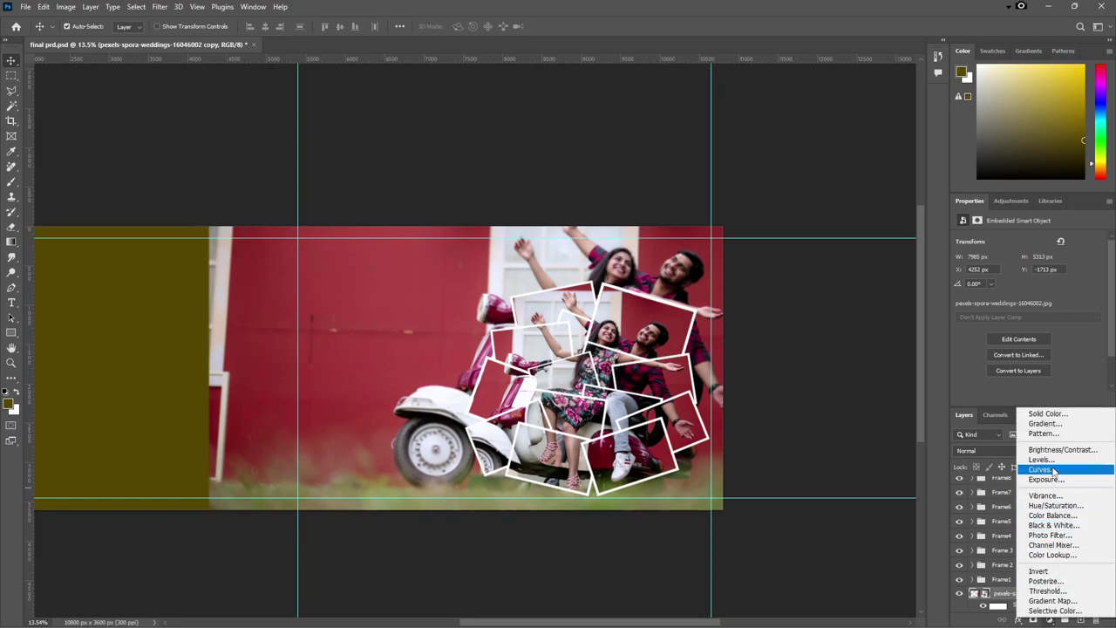
{"action": "left_click", "coordinate": [1053, 524]}
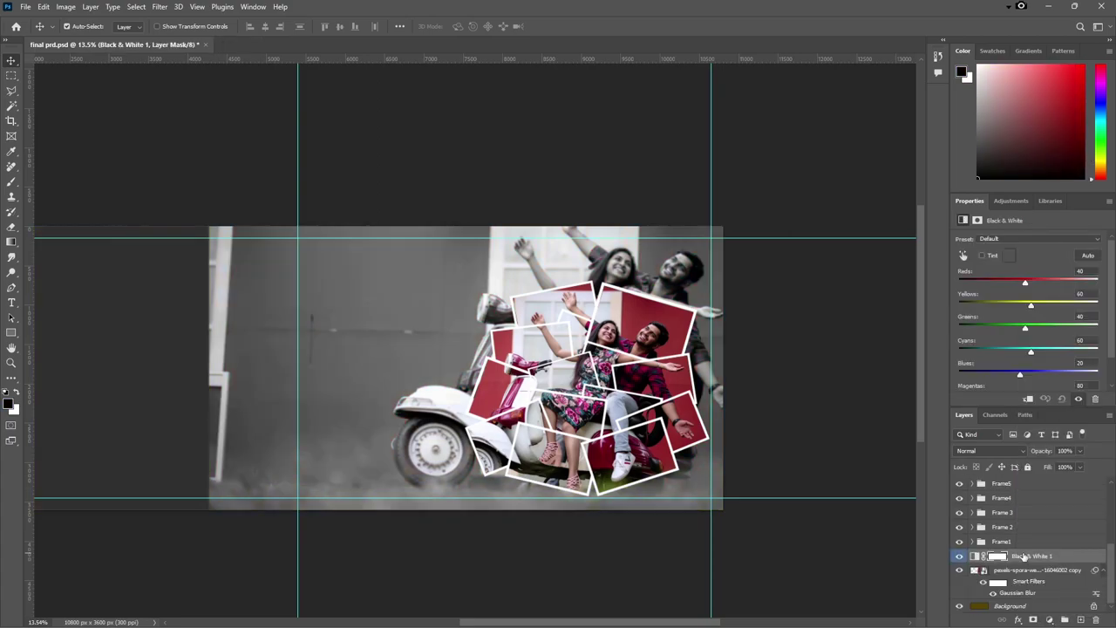
{"action": "right_click", "coordinate": [1031, 558]}
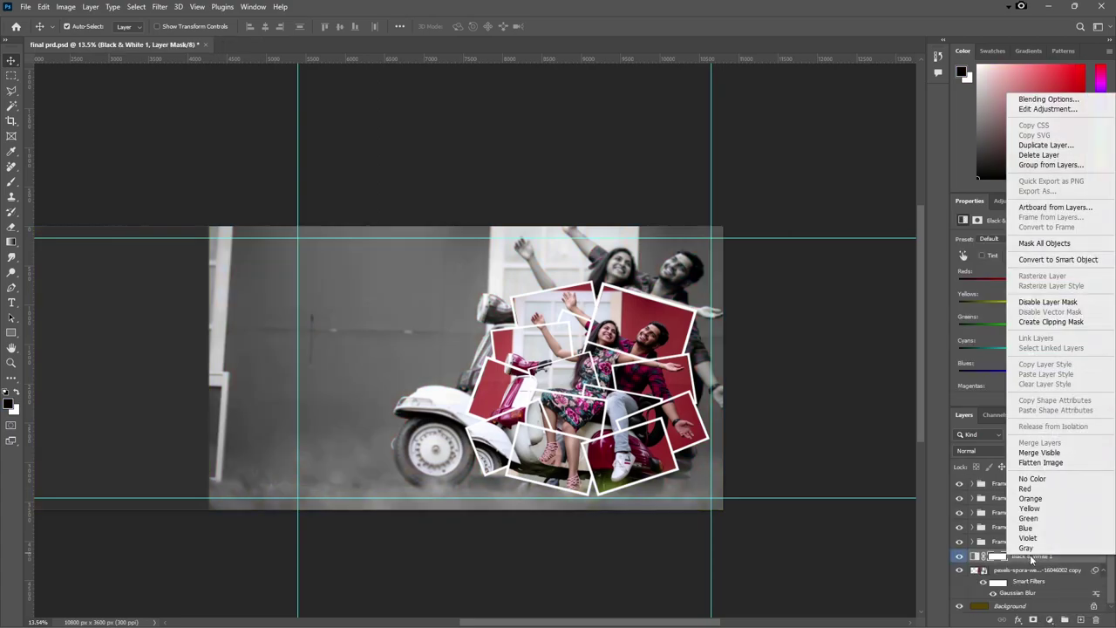
{"action": "left_click", "coordinate": [1050, 321]}
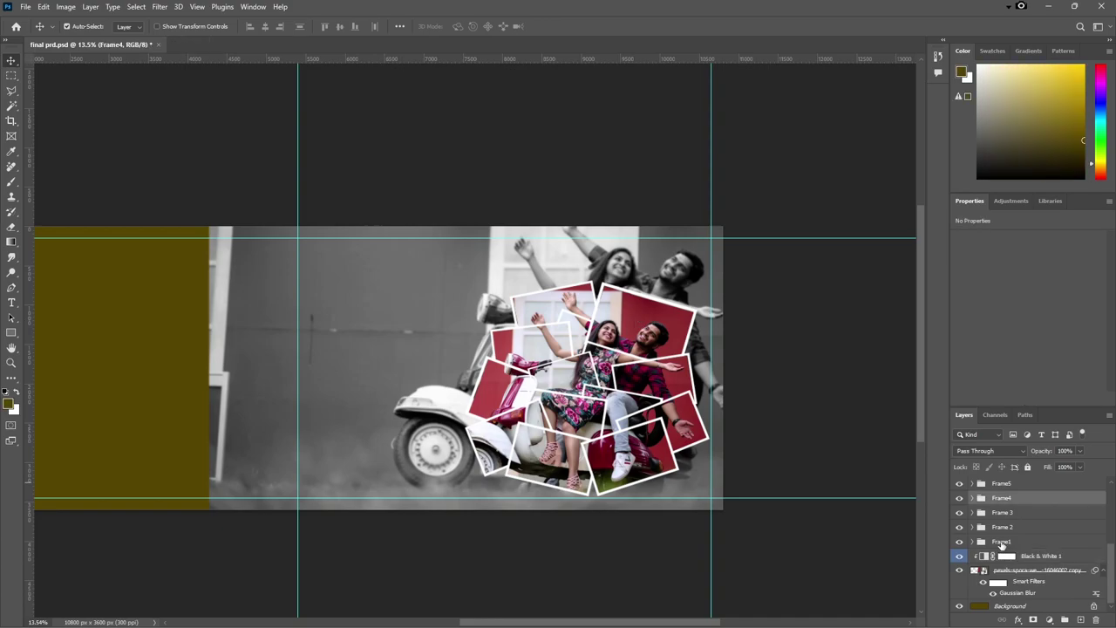
Step: Add a drop shadow to the Frame1 group, adjusting its distance, spread and size
{"action": "left_click", "coordinate": [1002, 542]}
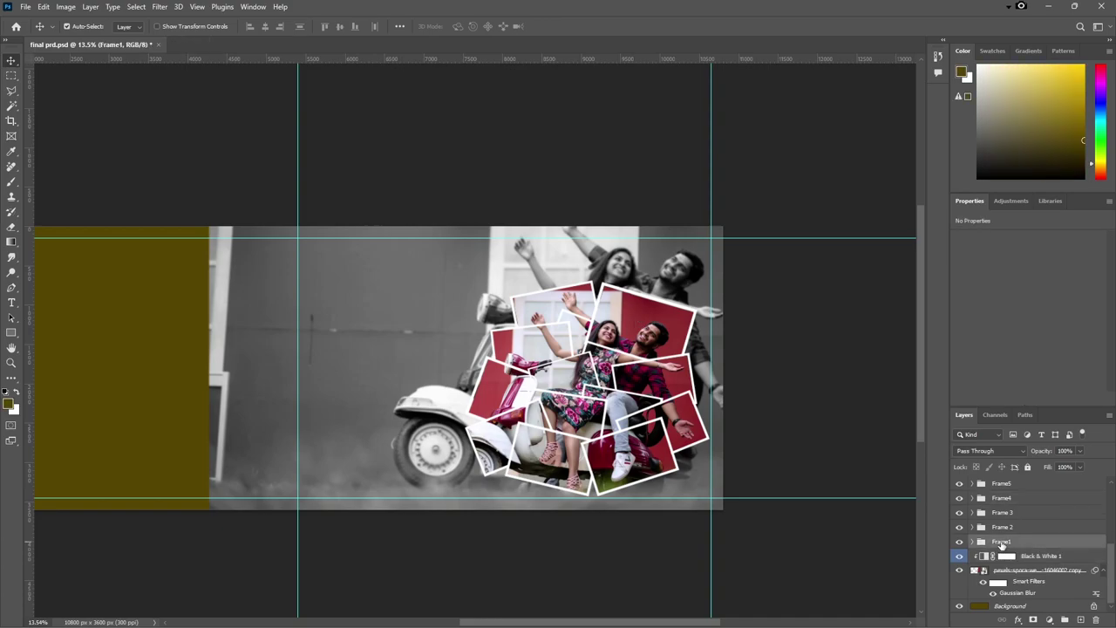
{"action": "left_click", "coordinate": [1017, 619]}
{"action": "left_click", "coordinate": [985, 603]}
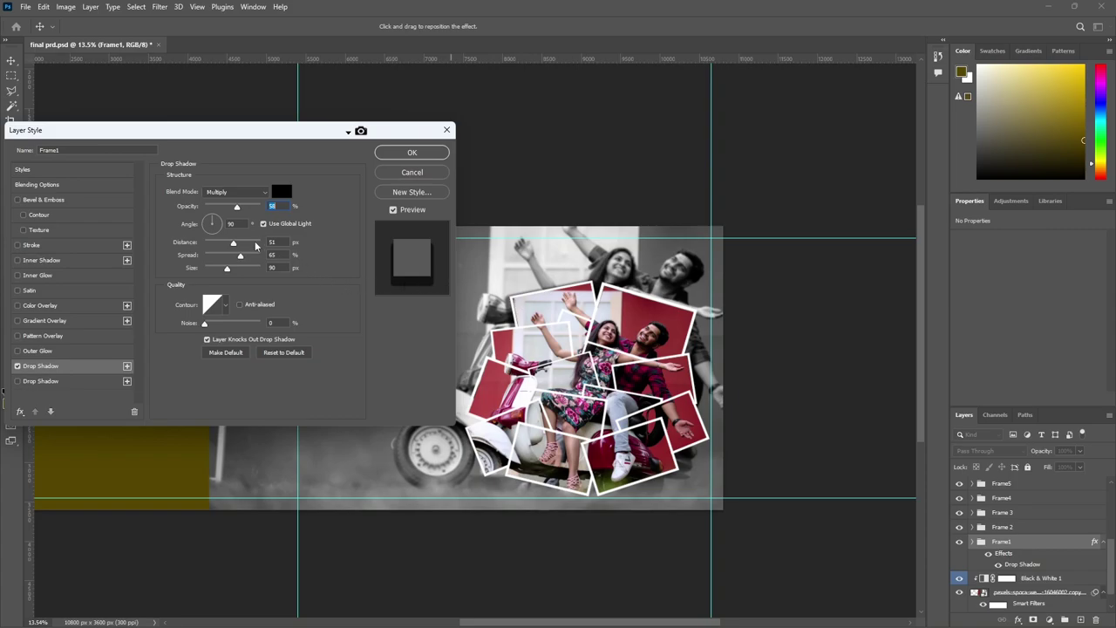
{"action": "left_click_drag", "start_coordinate": [233, 243], "coordinate": [224, 255]}
{"action": "left_click_drag", "start_coordinate": [236, 206], "coordinate": [240, 206]}
{"action": "mouse_move", "coordinate": [224, 255]}
{"action": "left_mouse_down"}
{"action": "mouse_move", "coordinate": [219, 242]}
{"action": "mouse_move", "coordinate": [229, 267]}
{"action": "left_mouse_up"}
{"action": "key", "text": "Return"}
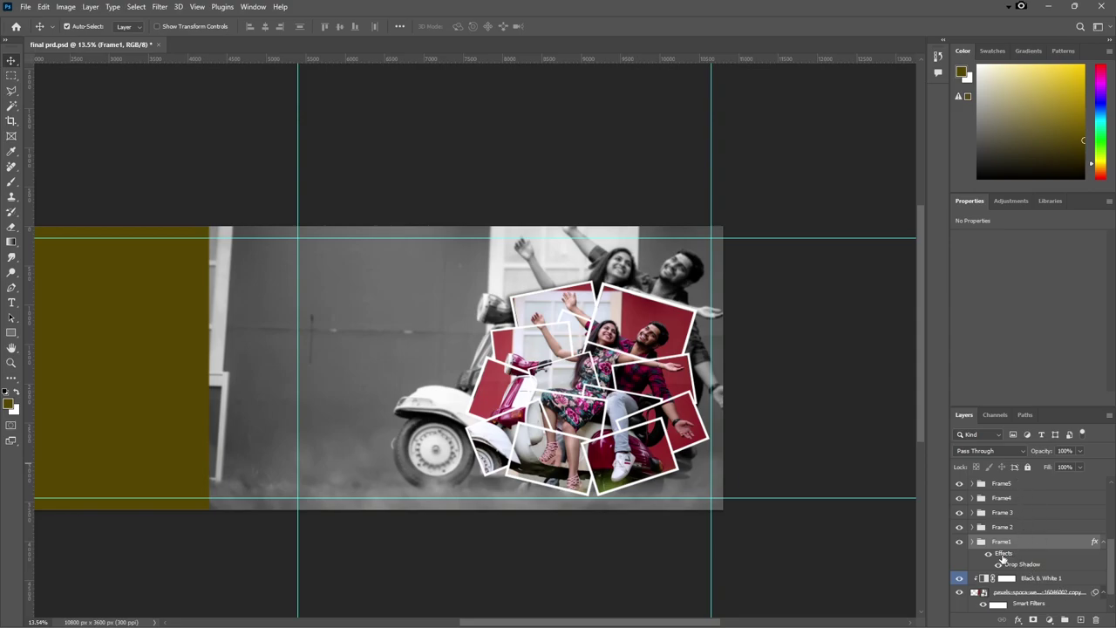
Step: Copy the Frame1 drop shadow onto the other frame groups, then target Black & White 1
{"action": "left_click_drag", "start_coordinate": [1003, 555], "coordinate": [999, 529]}
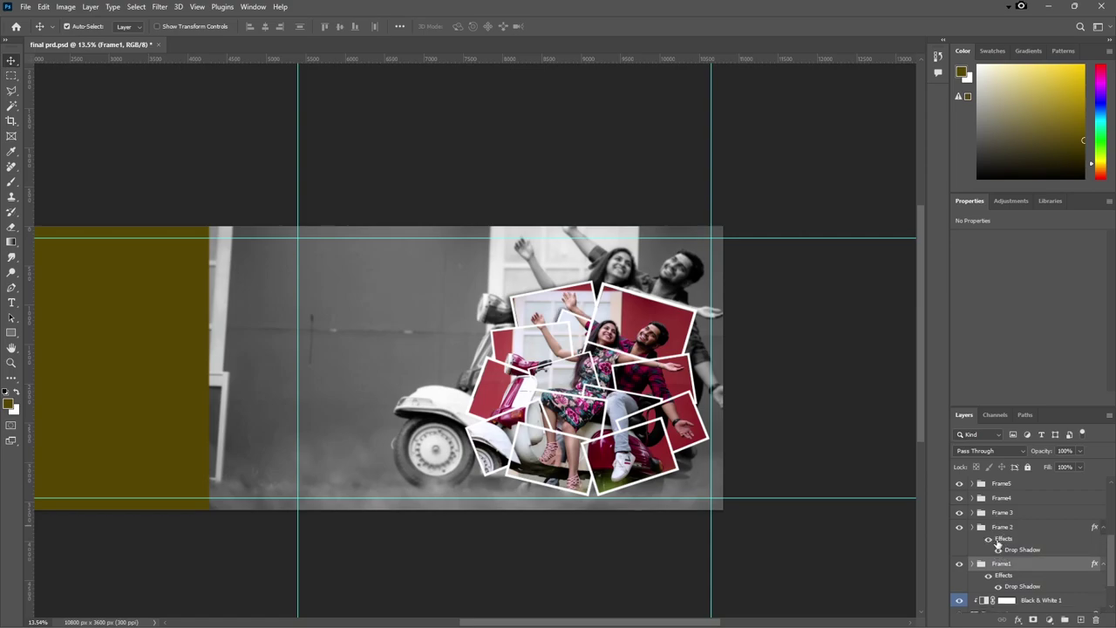
{"action": "mouse_move", "coordinate": [997, 542]}
{"action": "left_mouse_down"}
{"action": "mouse_move", "coordinate": [1000, 513]}
{"action": "mouse_move", "coordinate": [1007, 538]}
{"action": "left_mouse_up"}
{"action": "scroll", "coordinate": [1007, 538], "scroll_direction": "up", "scroll_amount": 5}
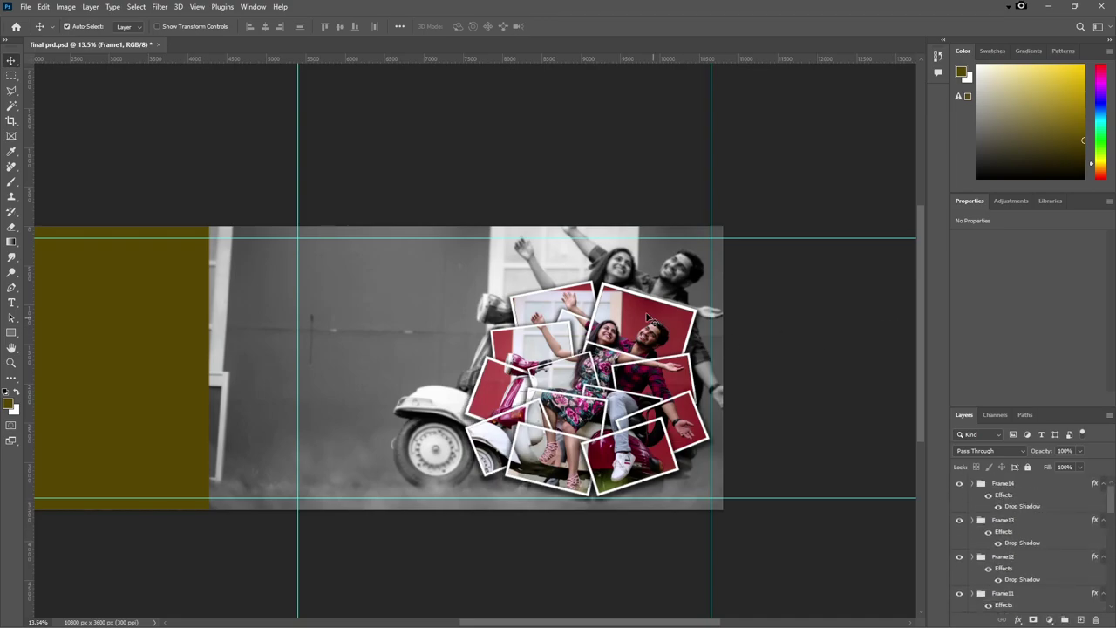
{"action": "left_click", "coordinate": [617, 336]}
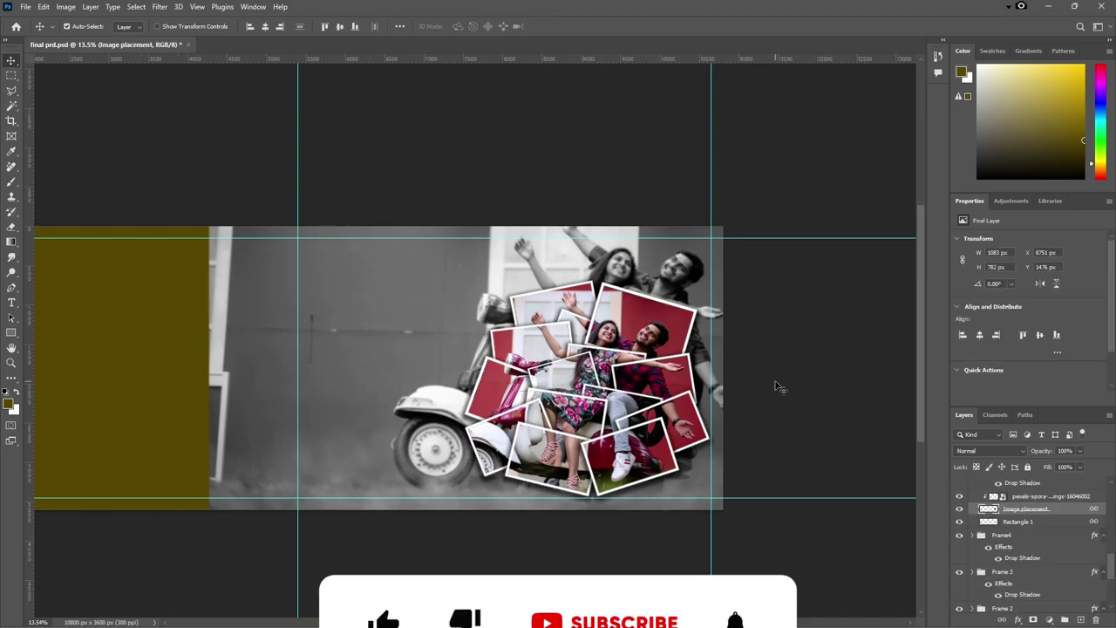
{"action": "scroll", "coordinate": [1043, 564], "scroll_direction": "down", "scroll_amount": 3}
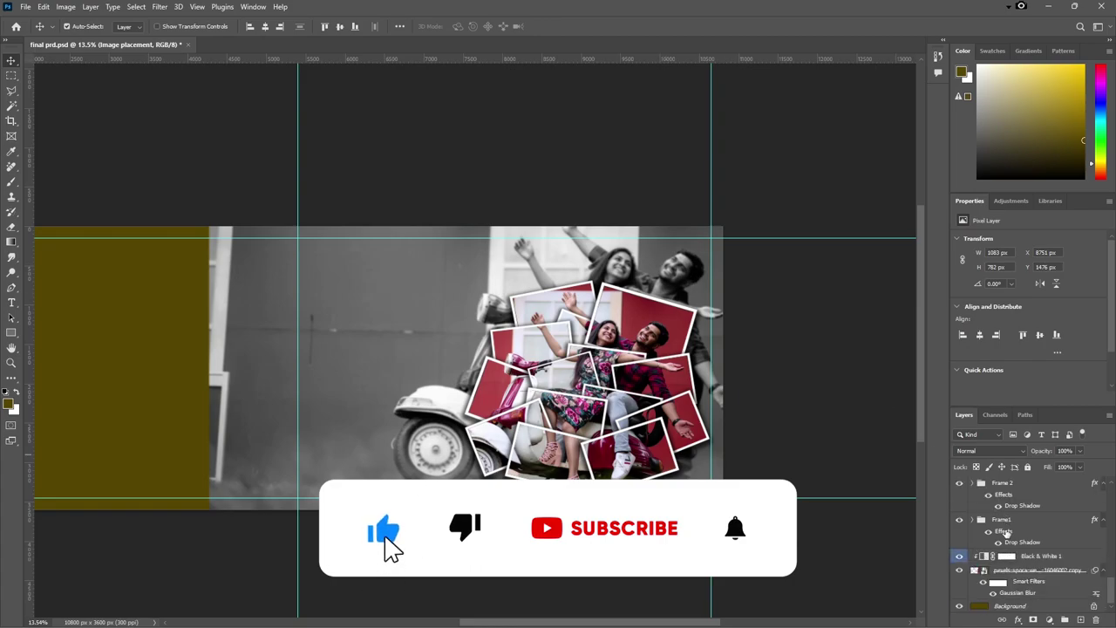
{"action": "left_click", "coordinate": [1041, 557]}
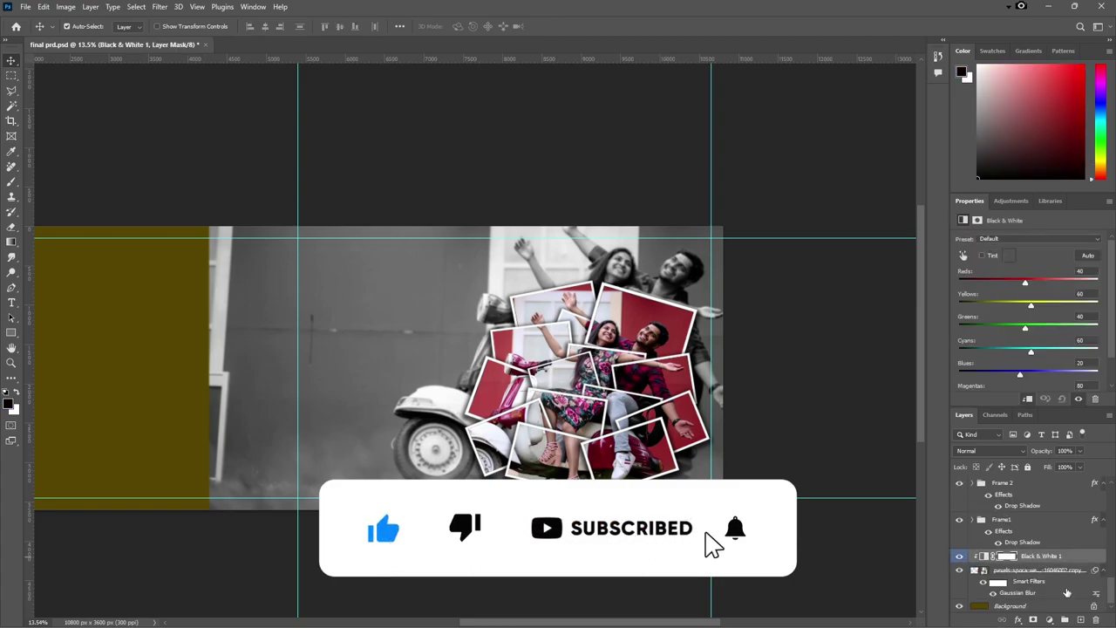
Step: Add a white Solid Color fill clipped to the black-and-white photo, with Fill lowered to 10%
{"action": "left_click", "coordinate": [1048, 620]}
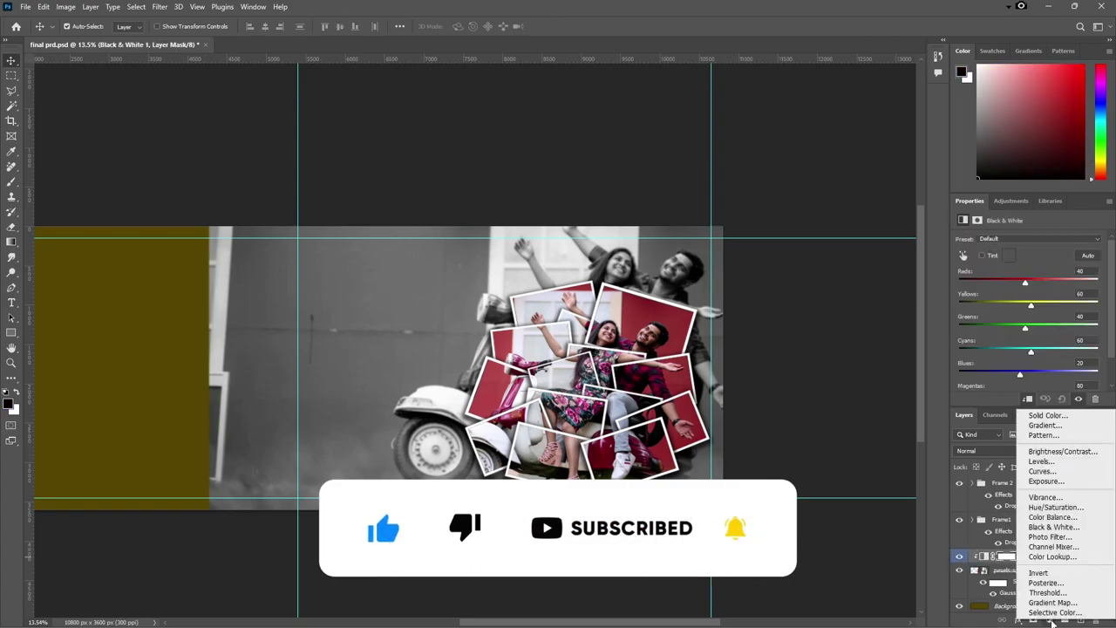
{"action": "left_click", "coordinate": [1053, 416]}
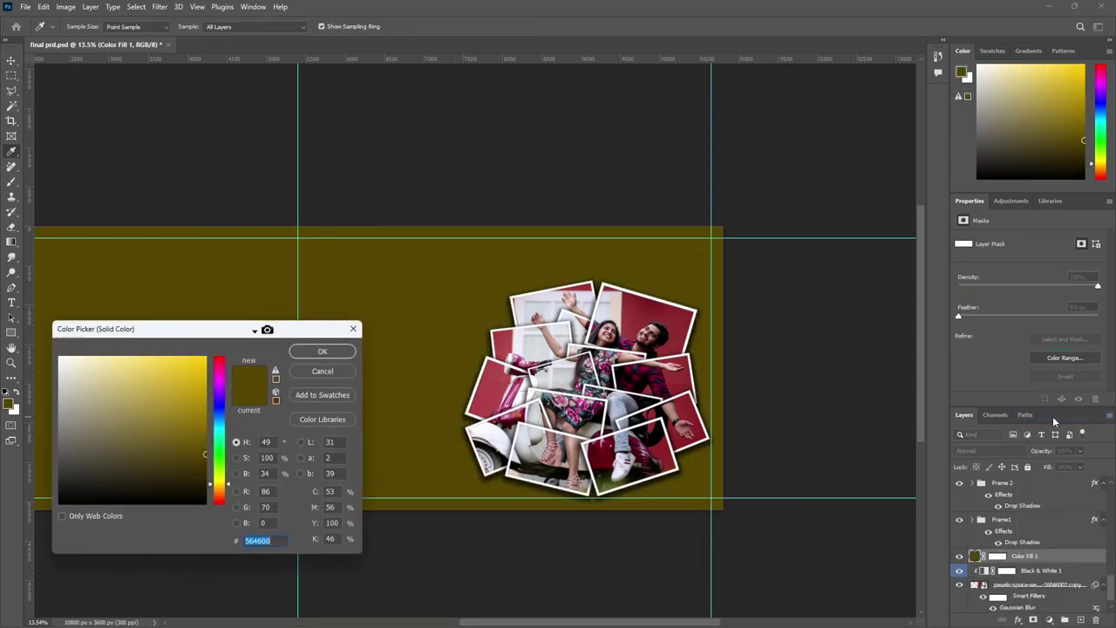
{"action": "left_click_drag", "start_coordinate": [87, 370], "coordinate": [43, 333]}
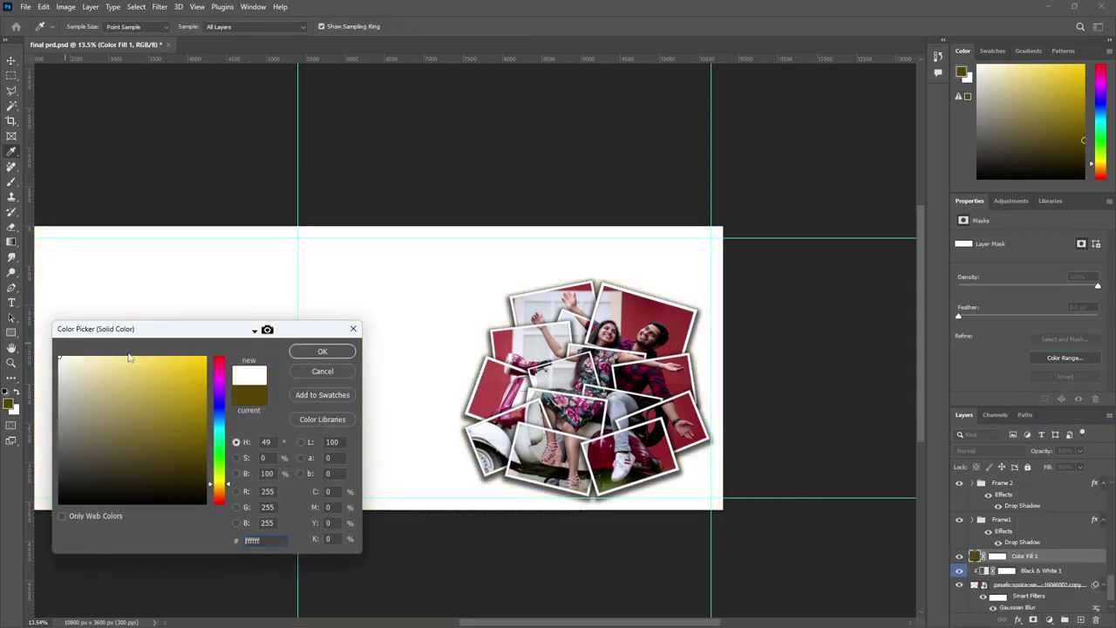
{"action": "left_click", "coordinate": [321, 353]}
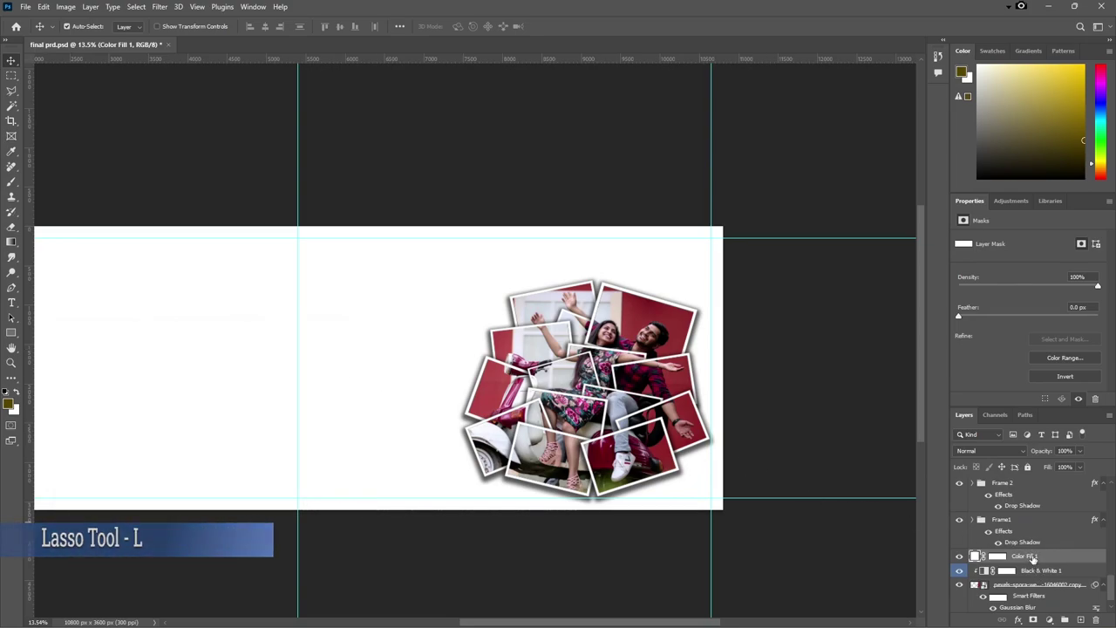
{"action": "right_click", "coordinate": [1033, 558]}
{"action": "left_click", "coordinate": [1050, 323]}
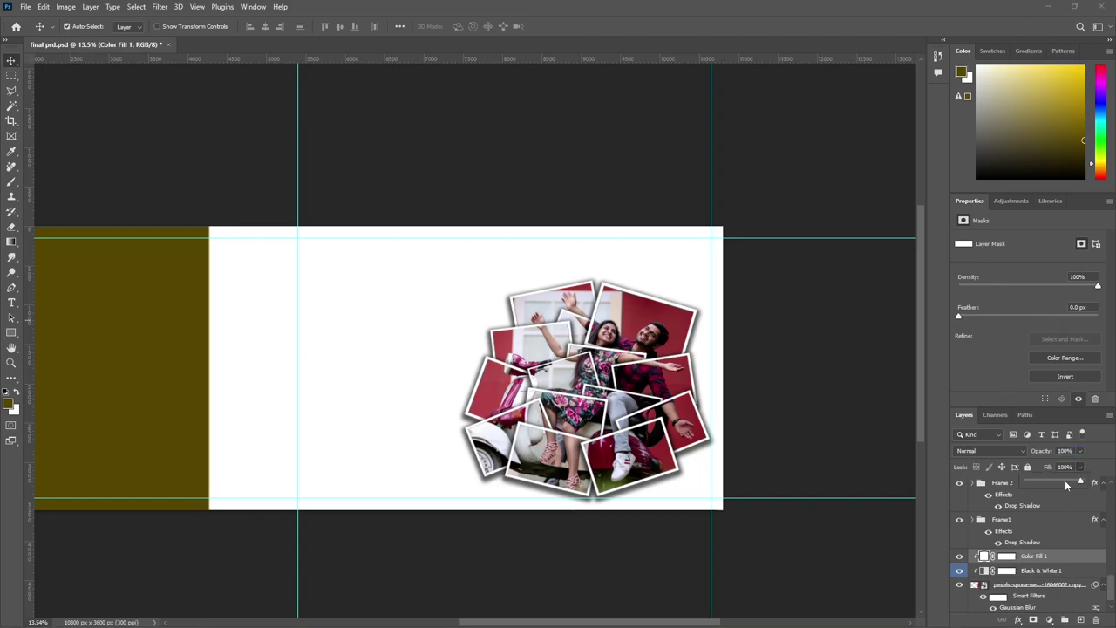
{"action": "left_click_drag", "start_coordinate": [1042, 483], "coordinate": [1037, 483]}
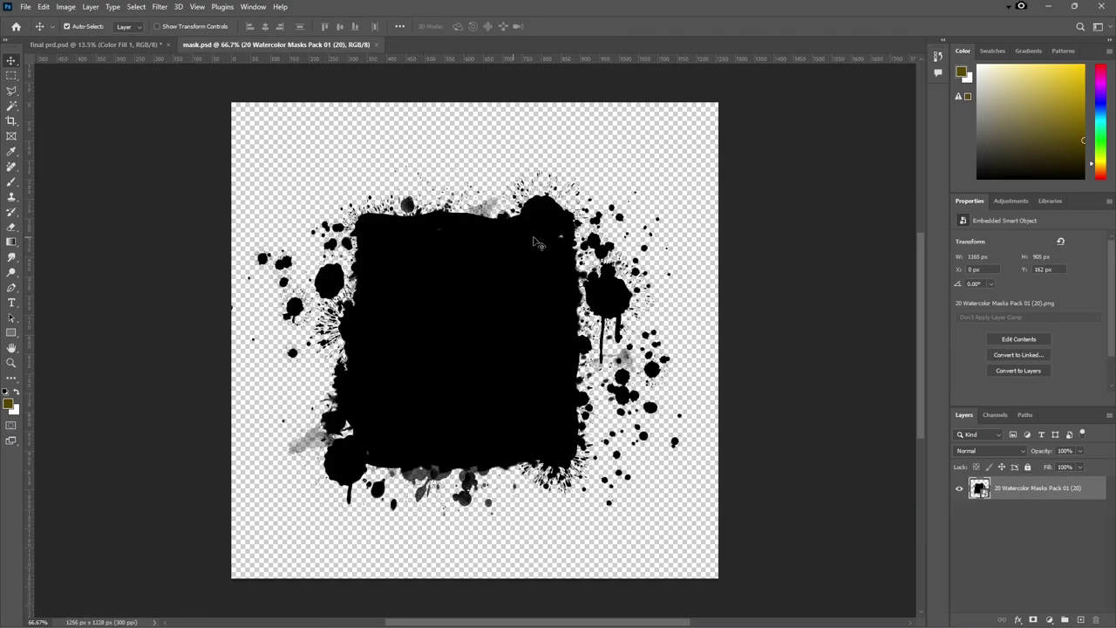
Step: Bring the watercolour splash in, enlarge it, rotate it about -90°, and place it beneath the photo
{"action": "mouse_move", "coordinate": [485, 359]}
{"action": "left_mouse_down"}
{"action": "mouse_move", "coordinate": [184, 132]}
{"action": "mouse_move", "coordinate": [512, 376]}
{"action": "left_mouse_up"}
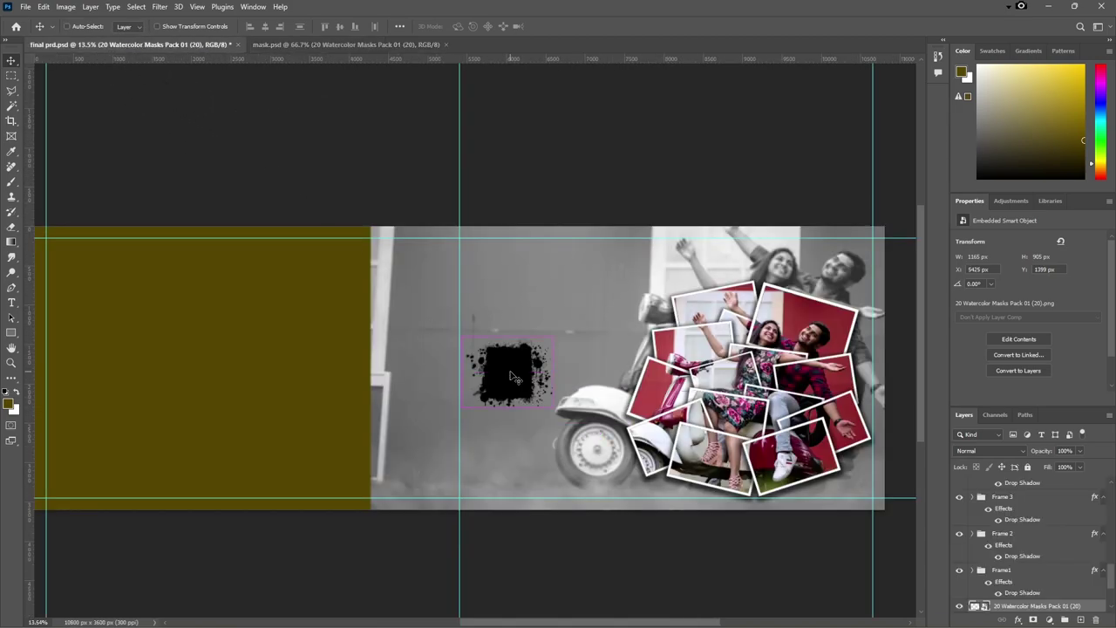
{"action": "scroll", "coordinate": [511, 373], "scroll_direction": "down", "scroll_amount": 3}
{"action": "left_click_drag", "start_coordinate": [535, 353], "coordinate": [673, 236]}
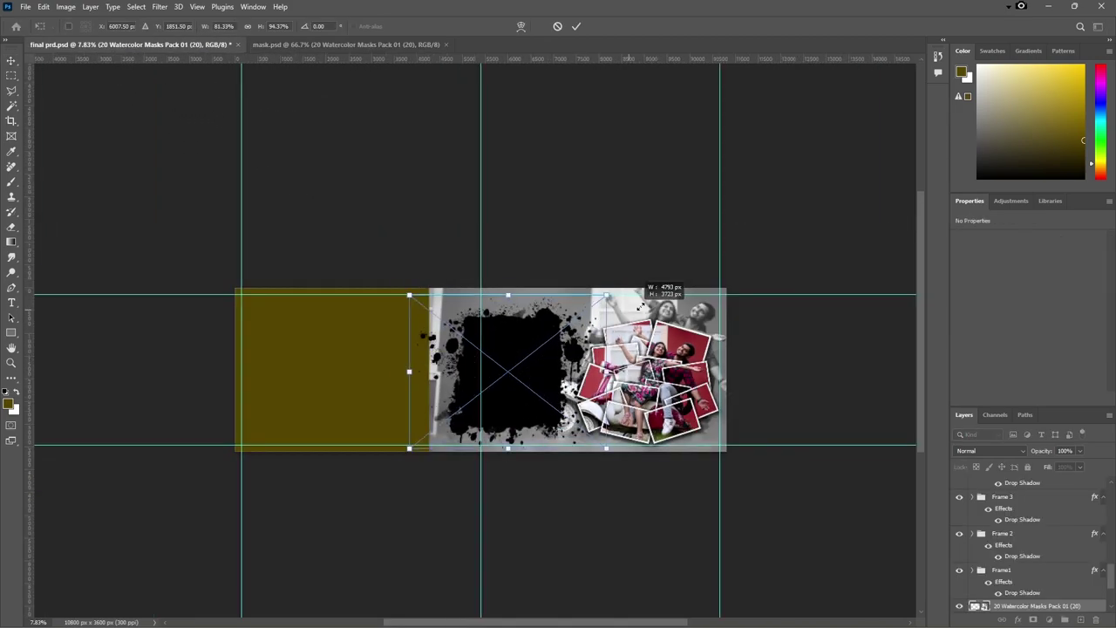
{"action": "left_click_drag", "start_coordinate": [522, 374], "coordinate": [664, 375]}
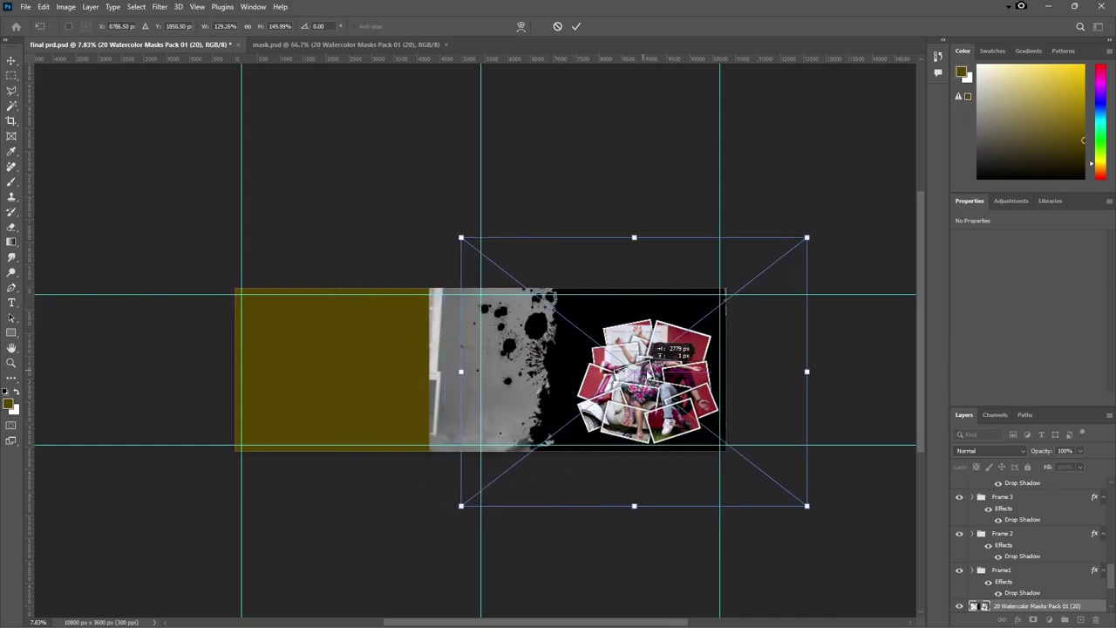
{"action": "mouse_move", "coordinate": [833, 237]}
{"action": "left_mouse_down"}
{"action": "mouse_move", "coordinate": [586, 478]}
{"action": "mouse_move", "coordinate": [610, 488]}
{"action": "left_mouse_up"}
{"action": "key", "text": "Return"}
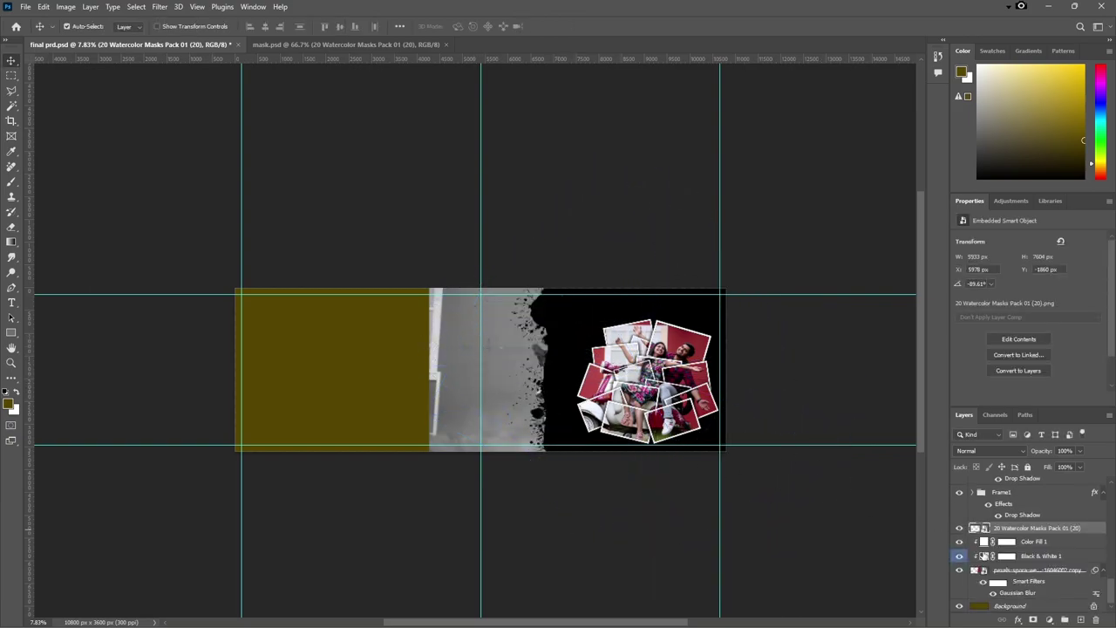
{"action": "left_click_drag", "start_coordinate": [1024, 535], "coordinate": [1016, 571]}
Step: Clip the grey photo into the watercolour splash and fill the Background with dark red
{"action": "right_click", "coordinate": [1020, 563]}
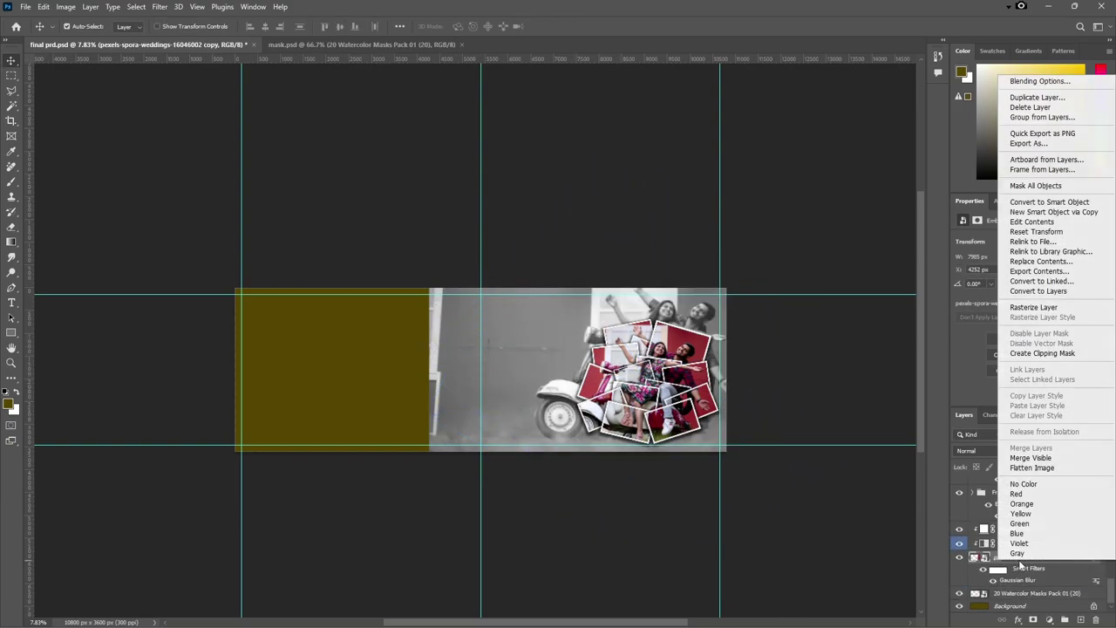
{"action": "left_click", "coordinate": [1042, 353]}
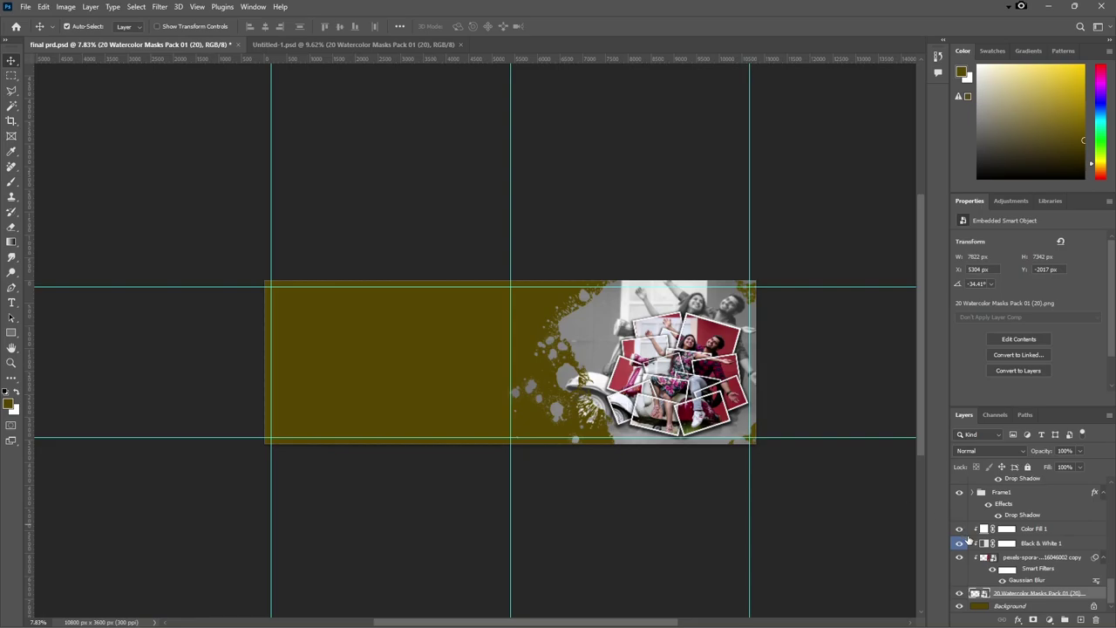
{"action": "left_click", "coordinate": [1004, 606]}
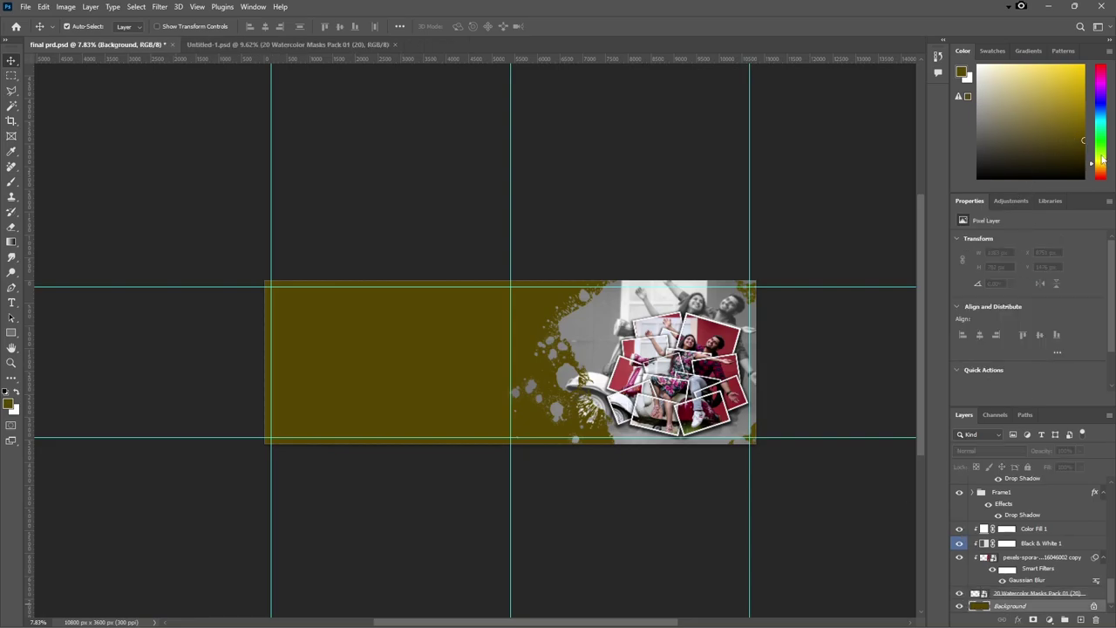
{"action": "left_click", "coordinate": [1099, 75]}
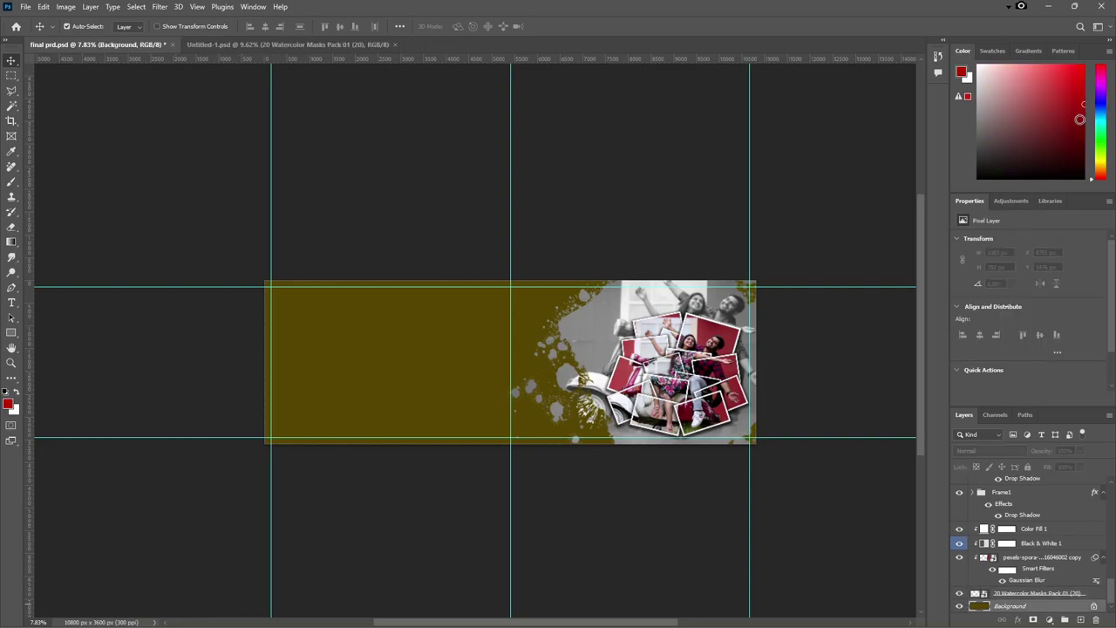
{"action": "left_click", "coordinate": [1001, 149]}
{"action": "key", "text": "alt+BackSpace"}
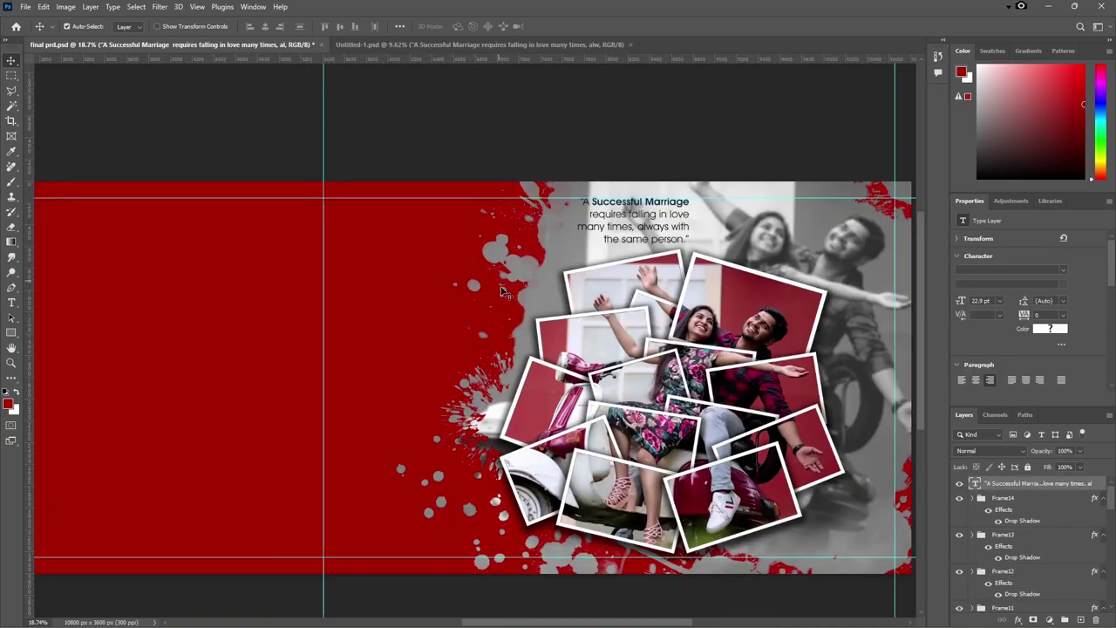
{"action": "scroll", "coordinate": [696, 224], "scroll_direction": "up", "scroll_amount": 1}
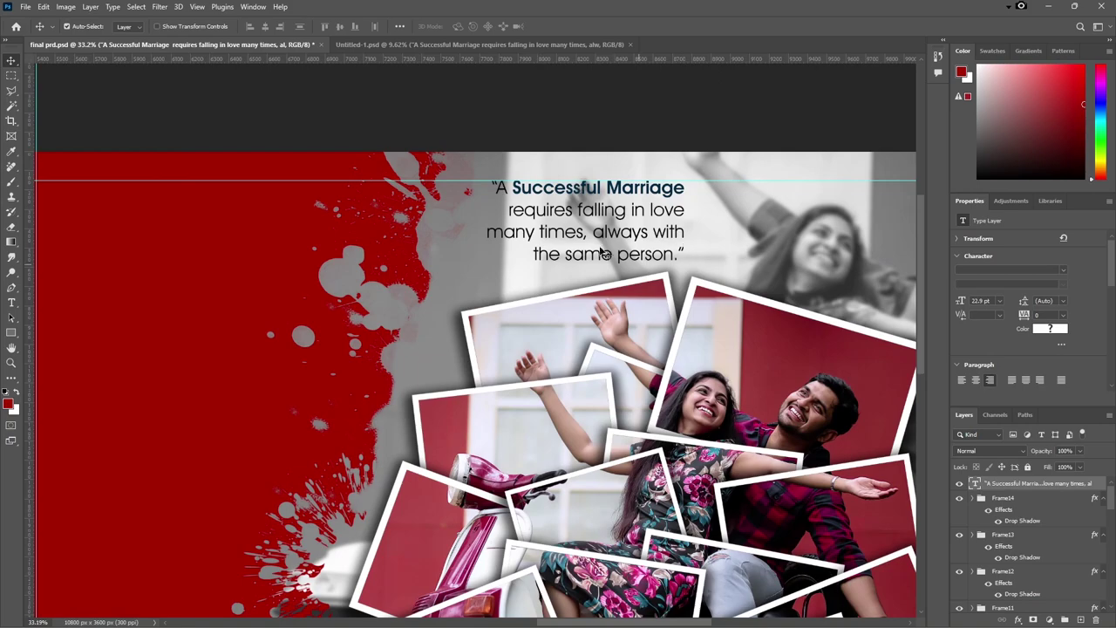
{"action": "scroll", "coordinate": [752, 262], "scroll_direction": "down", "scroll_amount": 3}
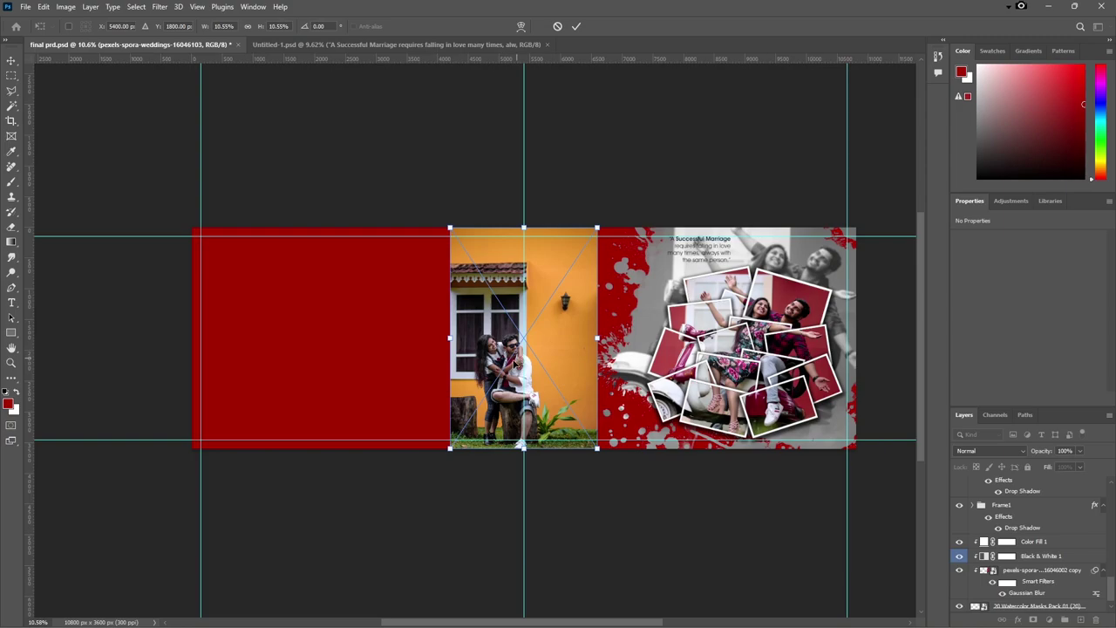
Step: Shift the couple-by-the-window photo slightly right and enlarge it proportionally
{"action": "left_click_drag", "start_coordinate": [516, 365], "coordinate": [546, 367]}
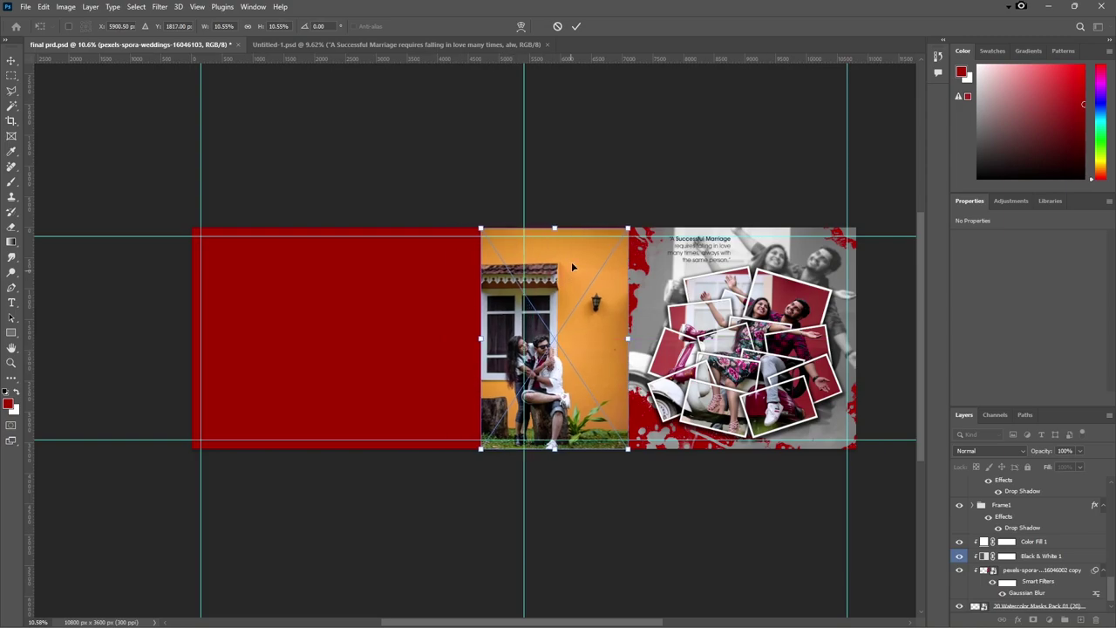
{"action": "left_click_drag", "start_coordinate": [555, 229], "coordinate": [557, 177]}
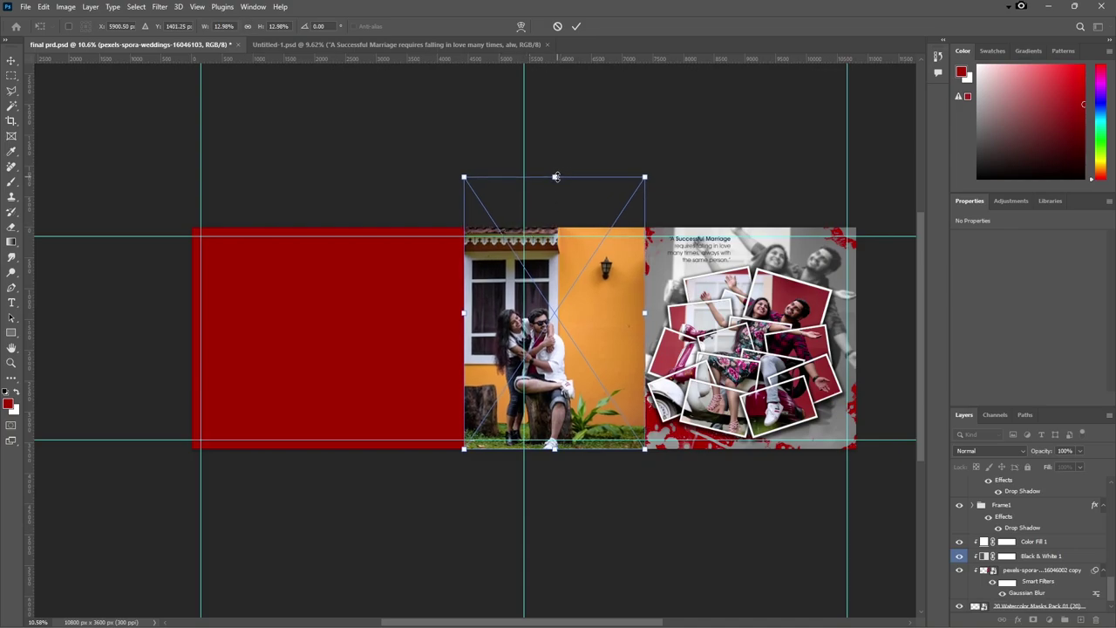
{"action": "left_click_drag", "start_coordinate": [556, 177], "coordinate": [556, 140]}
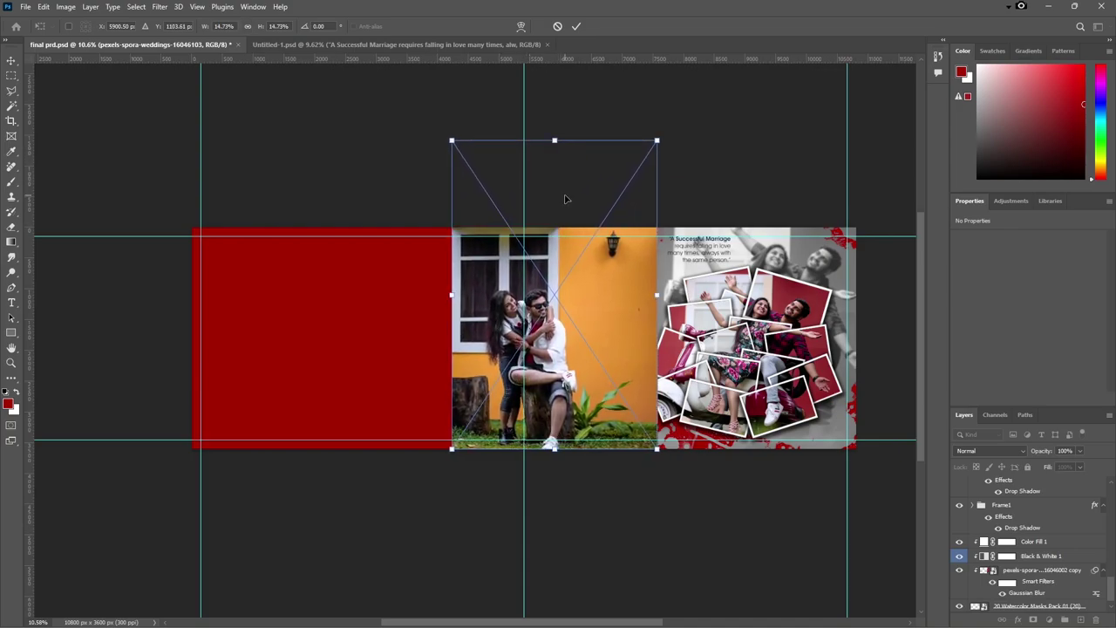
{"action": "key", "text": "Return"}
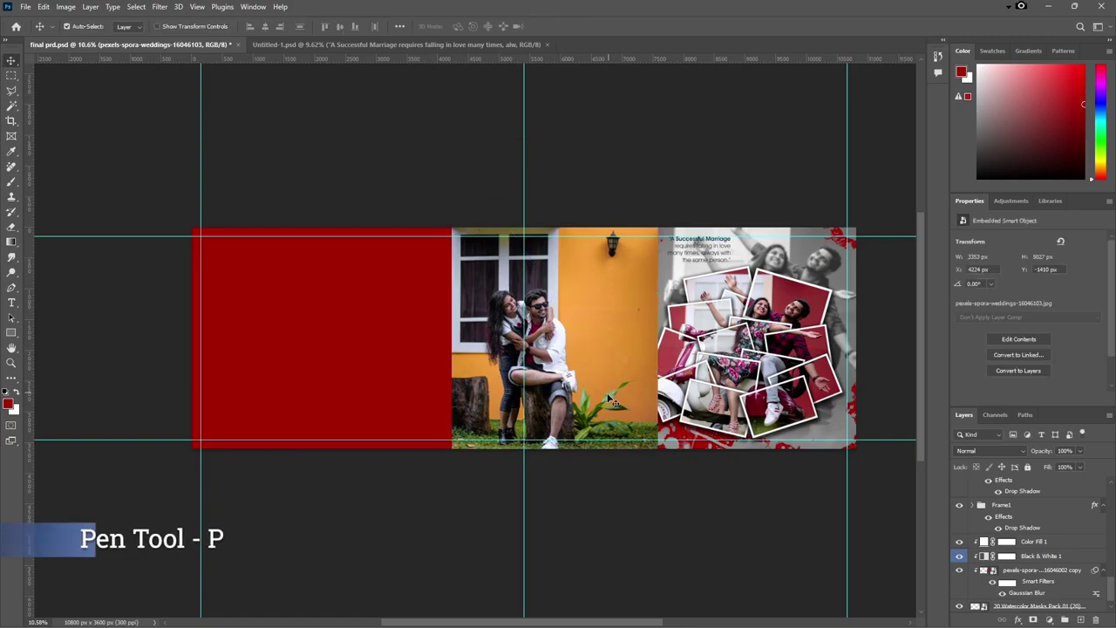
Step: Trace a Pen path around the couple's outline along the man's shoulder
{"action": "key", "text": "p"}
{"action": "scroll", "coordinate": [582, 447], "scroll_direction": "up", "scroll_amount": 3}
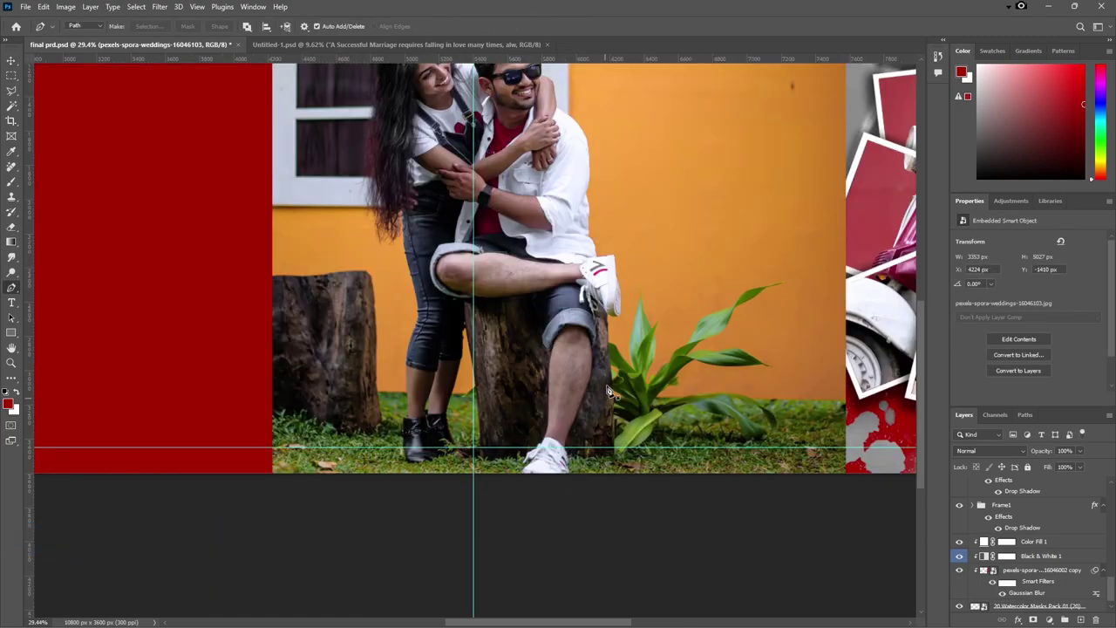
{"action": "scroll", "coordinate": [602, 209], "scroll_direction": "up", "scroll_amount": 5}
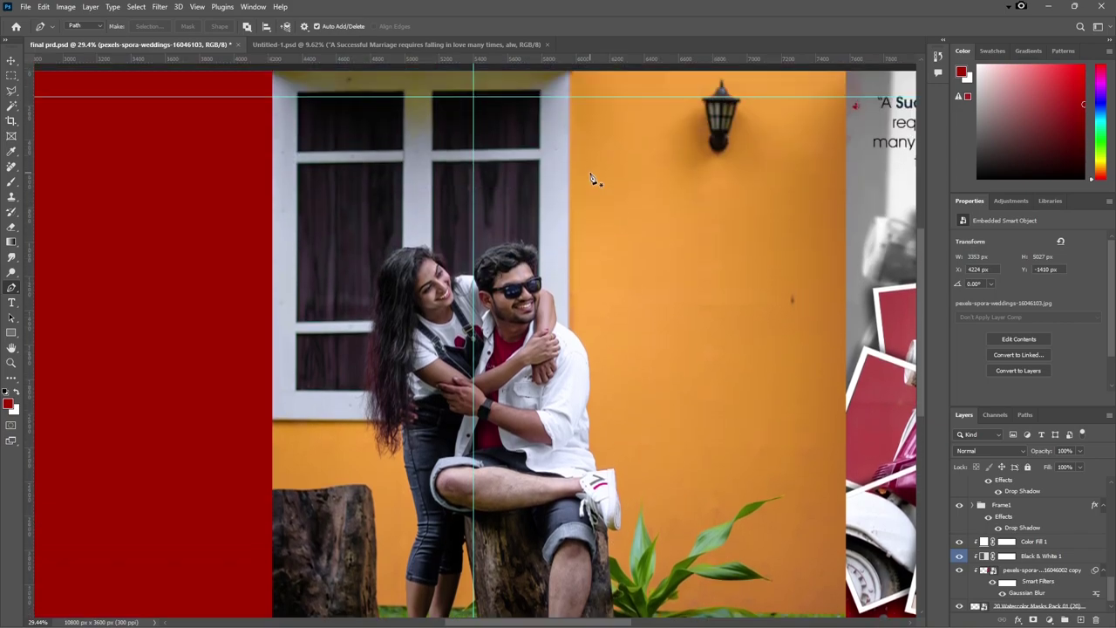
{"action": "scroll", "coordinate": [588, 144], "scroll_direction": "up", "scroll_amount": 2}
{"action": "left_click", "coordinate": [697, 563]}
{"action": "scroll", "coordinate": [682, 275], "scroll_direction": "up", "scroll_amount": 4}
{"action": "scroll", "coordinate": [707, 308], "scroll_direction": "up", "scroll_amount": 4}
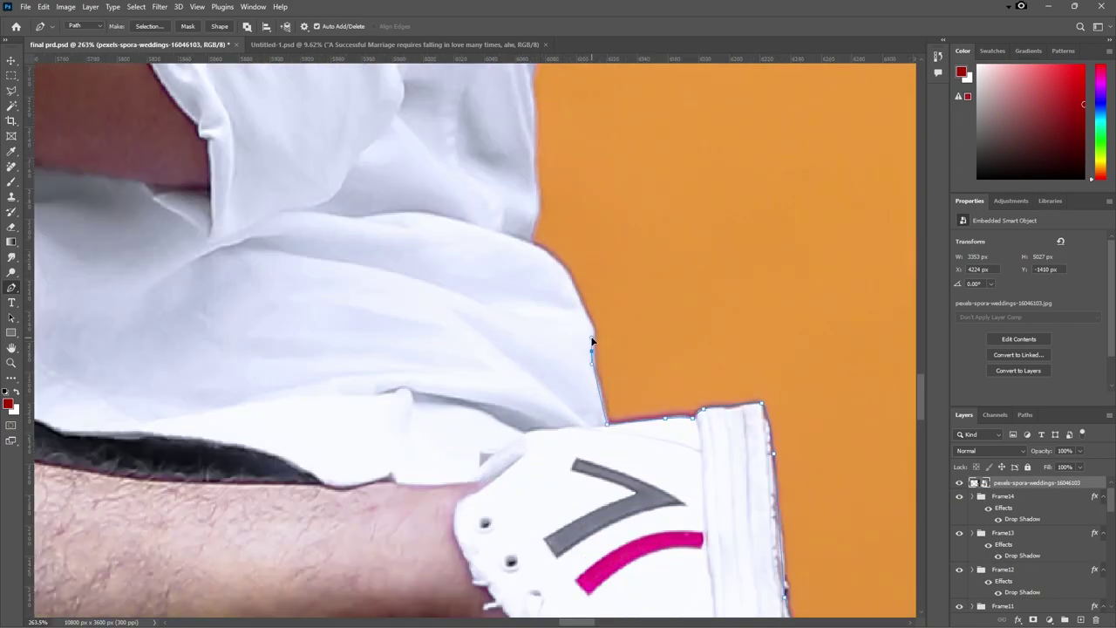
{"action": "scroll", "coordinate": [590, 331], "scroll_direction": "up", "scroll_amount": 4}
{"action": "scroll", "coordinate": [523, 162], "scroll_direction": "up", "scroll_amount": 3}
{"action": "scroll", "coordinate": [441, 379], "scroll_direction": "up", "scroll_amount": 2}
{"action": "scroll", "coordinate": [436, 320], "scroll_direction": "up", "scroll_amount": 2}
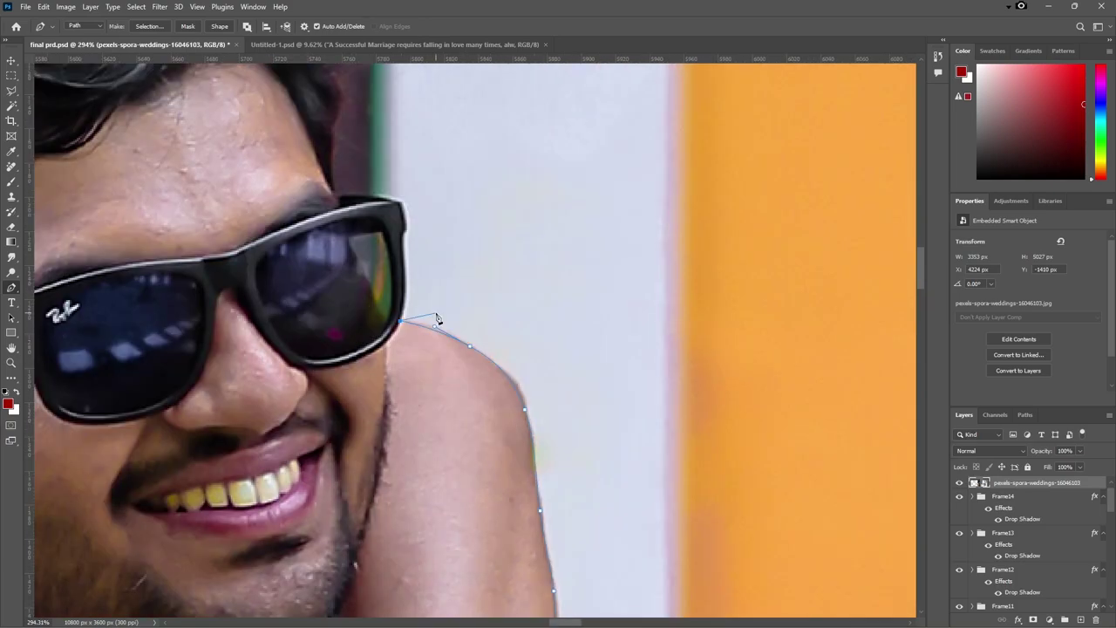
{"action": "left_click", "coordinate": [401, 321]}
{"action": "left_click", "coordinate": [403, 261]}
{"action": "left_click", "coordinate": [397, 203]}
{"action": "left_click", "coordinate": [334, 126]}
Step: Convert the traced path to a selection and add it as a layer mask on the photo
{"action": "key", "text": "ctrl+Return"}
{"action": "scroll", "coordinate": [341, 116], "scroll_direction": "down", "scroll_amount": 6}
{"action": "scroll", "coordinate": [610, 435], "scroll_direction": "down", "scroll_amount": 4}
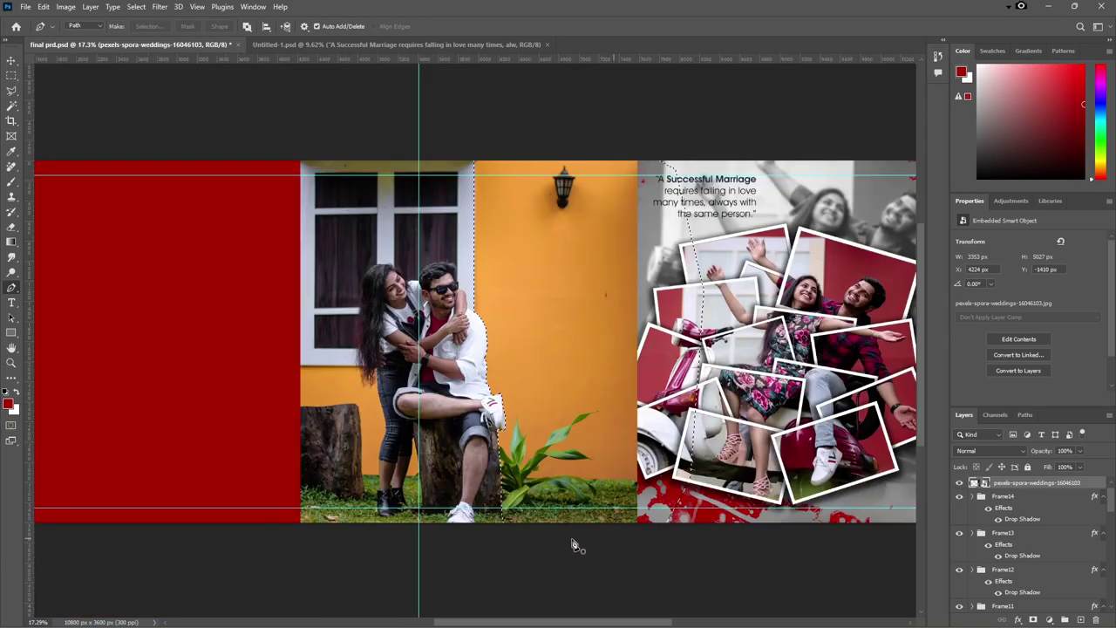
{"action": "left_click", "coordinate": [1033, 619]}
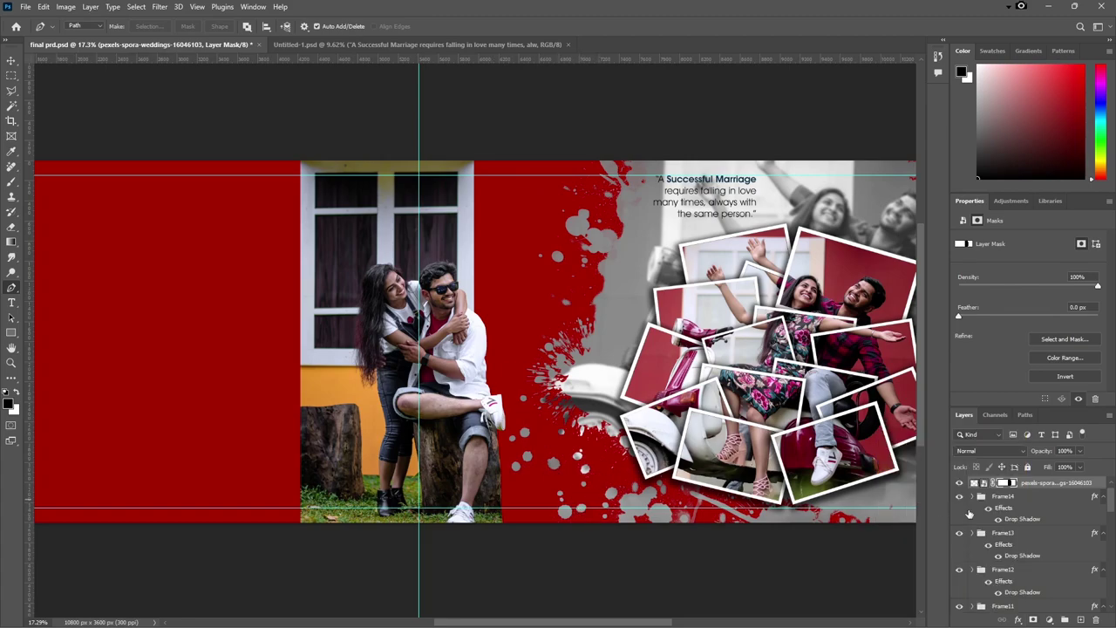
{"action": "key", "text": "v"}
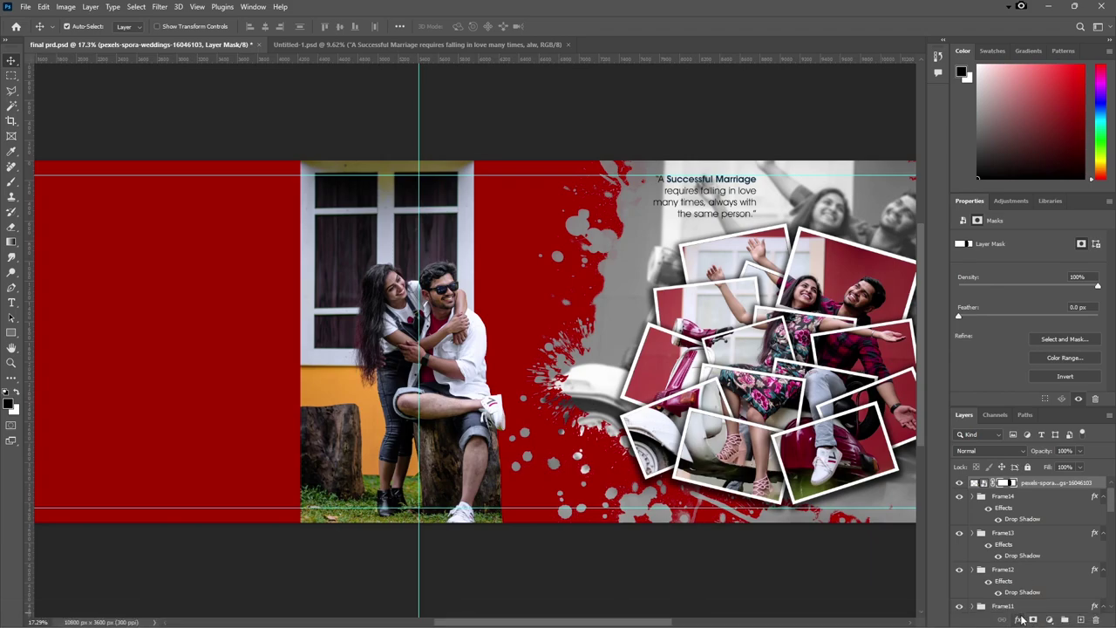
Step: Add a drop shadow (angle -164°, distance 33, spread 1, size 103, opacity 45), then shift the photo about 94 px right
{"action": "left_click", "coordinate": [1019, 619]}
{"action": "left_click", "coordinate": [1042, 607]}
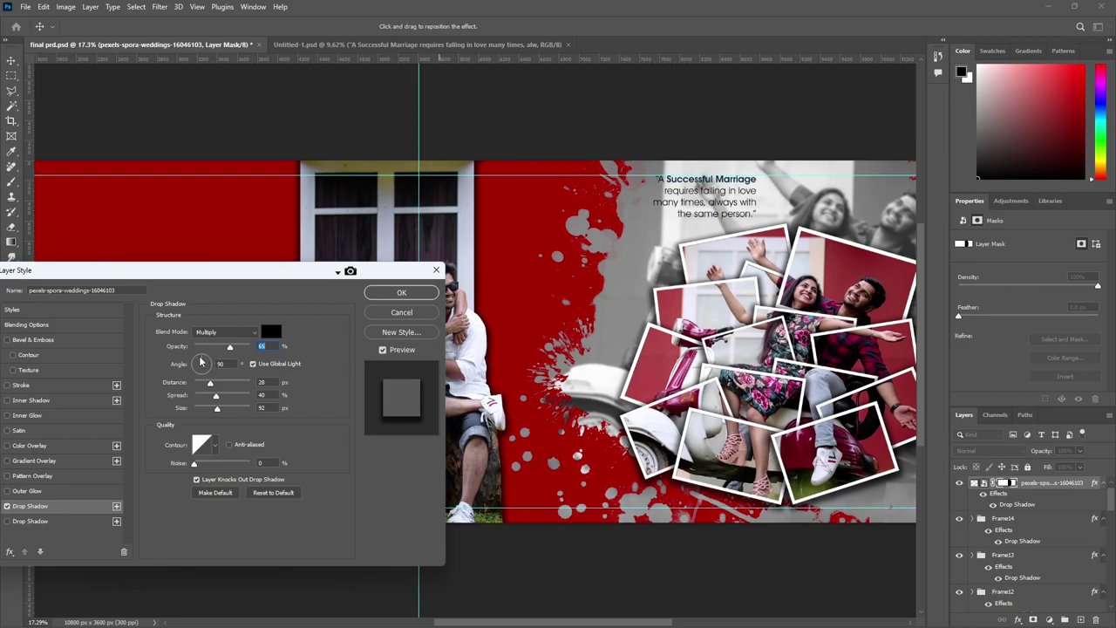
{"action": "left_click_drag", "start_coordinate": [200, 362], "coordinate": [193, 363]}
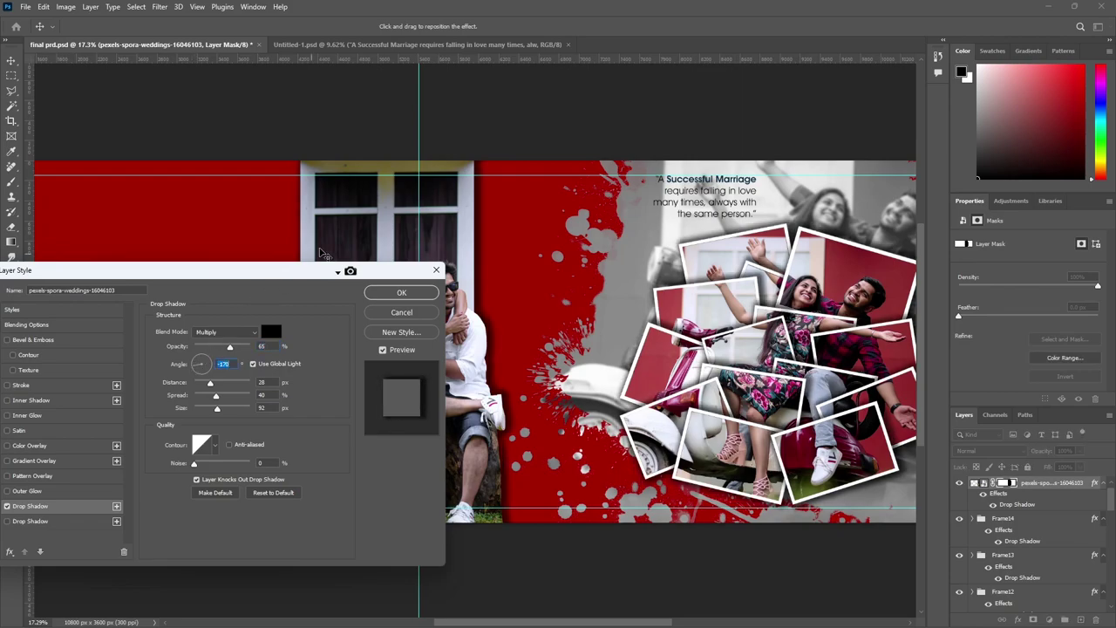
{"action": "left_click", "coordinate": [253, 364]}
{"action": "left_click_drag", "start_coordinate": [193, 365], "coordinate": [192, 368]}
{"action": "mouse_move", "coordinate": [210, 384]}
{"action": "left_mouse_down"}
{"action": "mouse_move", "coordinate": [221, 399]}
{"action": "mouse_move", "coordinate": [194, 397]}
{"action": "mouse_move", "coordinate": [219, 409]}
{"action": "left_mouse_up"}
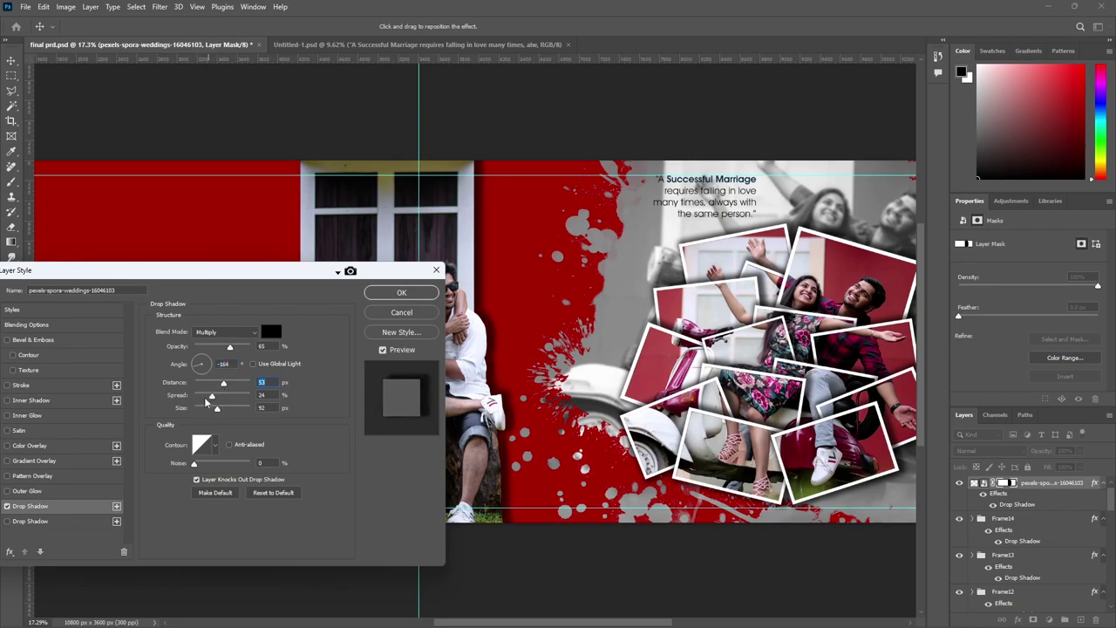
{"action": "left_click_drag", "start_coordinate": [229, 347], "coordinate": [219, 347]}
{"action": "left_click", "coordinate": [401, 293]}
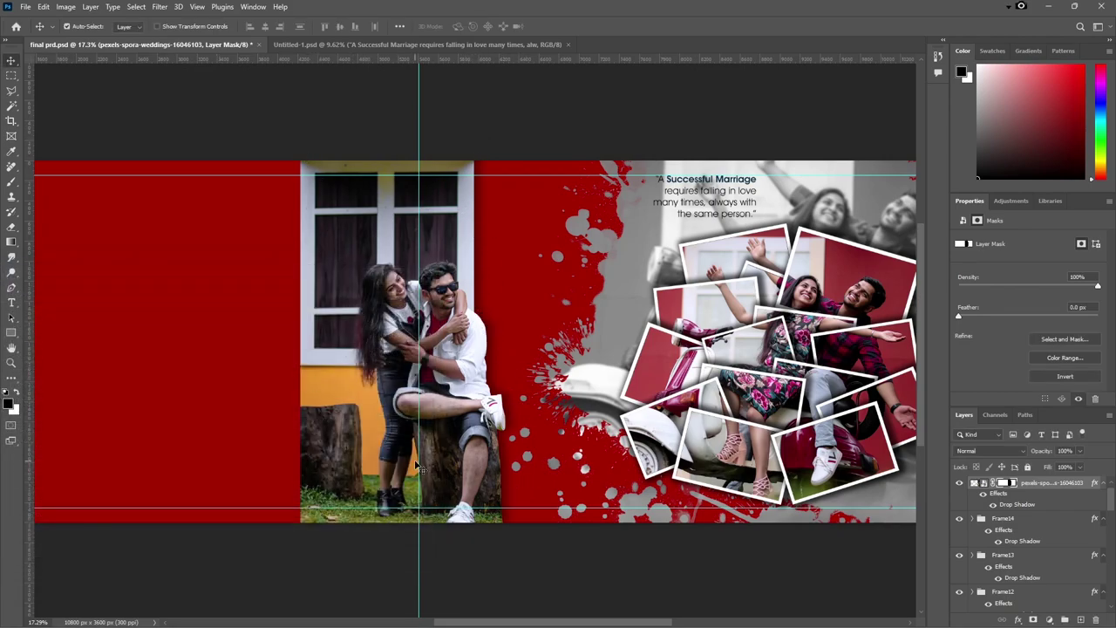
{"action": "left_click_drag", "start_coordinate": [421, 466], "coordinate": [513, 462]}
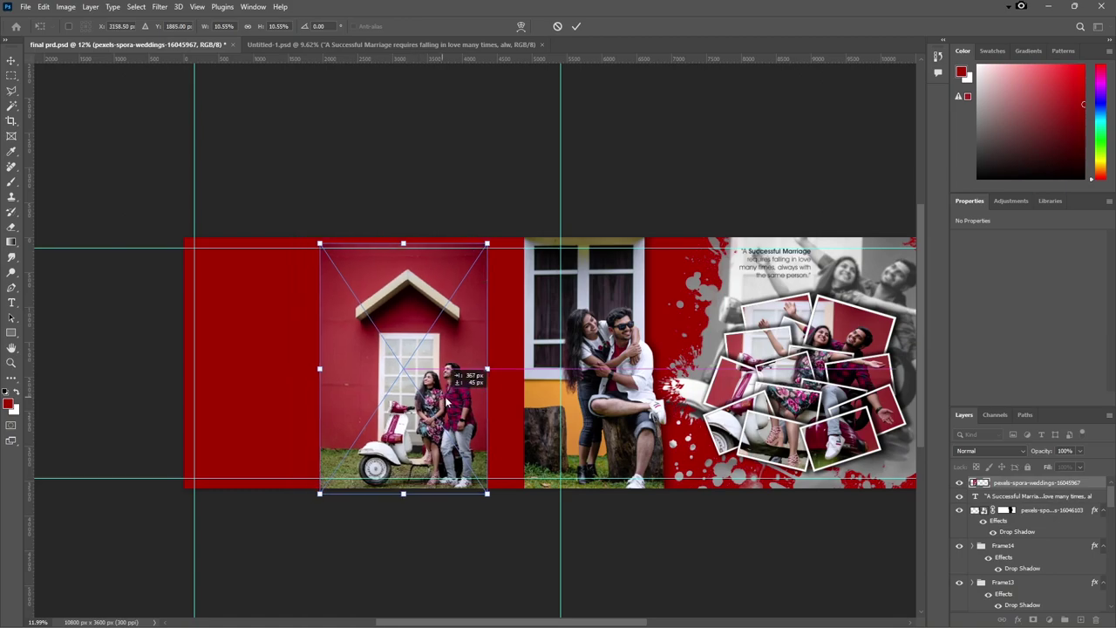
Step: Move the scooter photo right against the guide and enlarge it upward
{"action": "left_click_drag", "start_coordinate": [416, 400], "coordinate": [478, 383]}
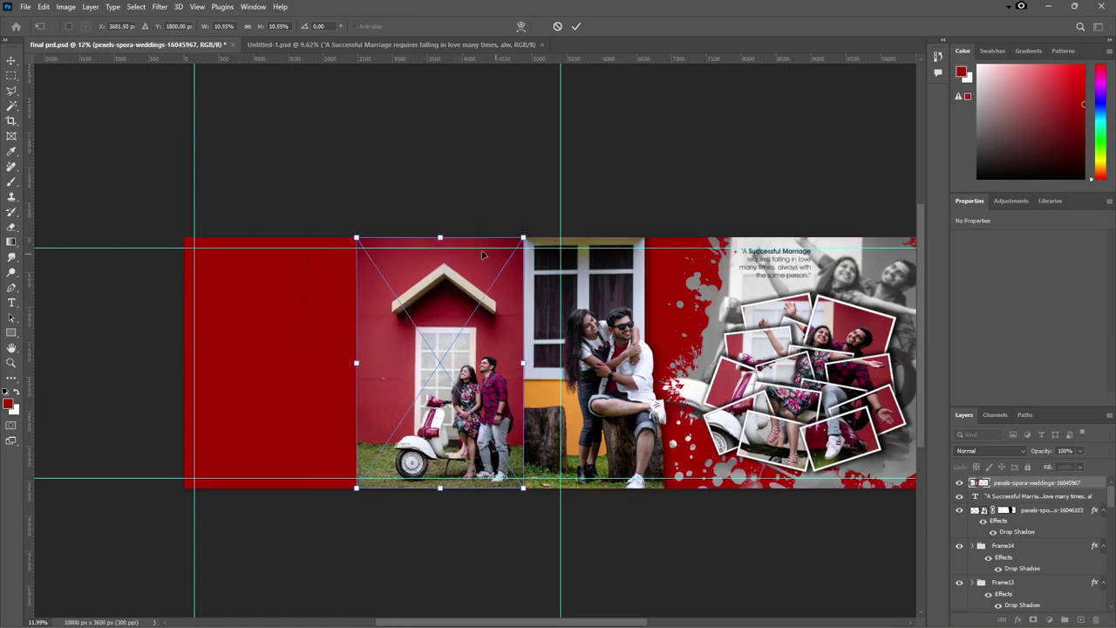
{"action": "left_click_drag", "start_coordinate": [440, 237], "coordinate": [450, 159]}
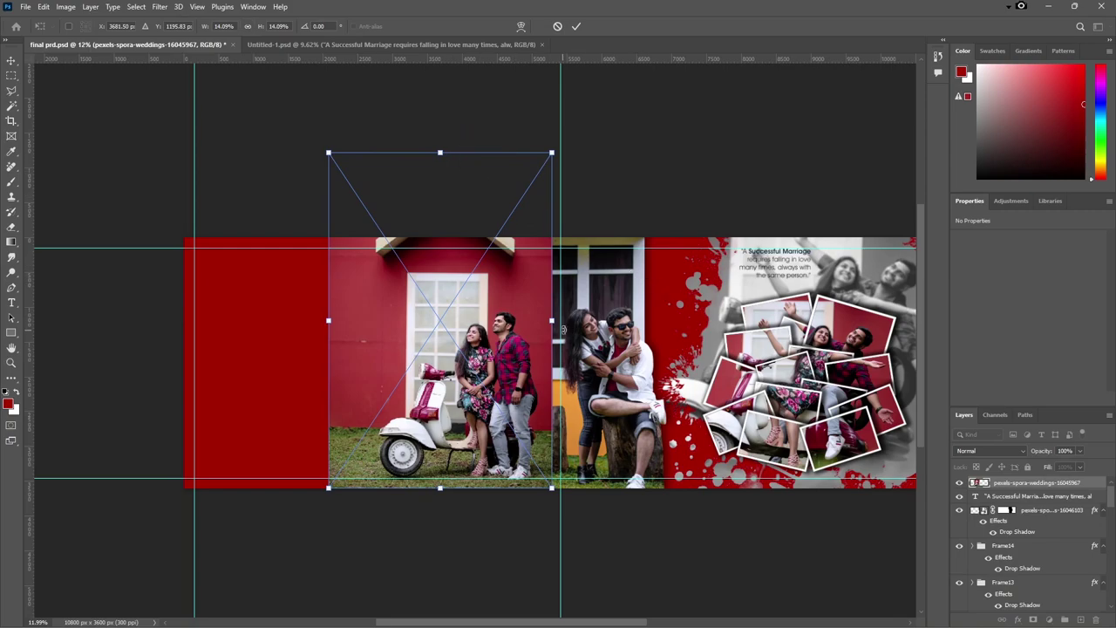
{"action": "key", "text": "Return"}
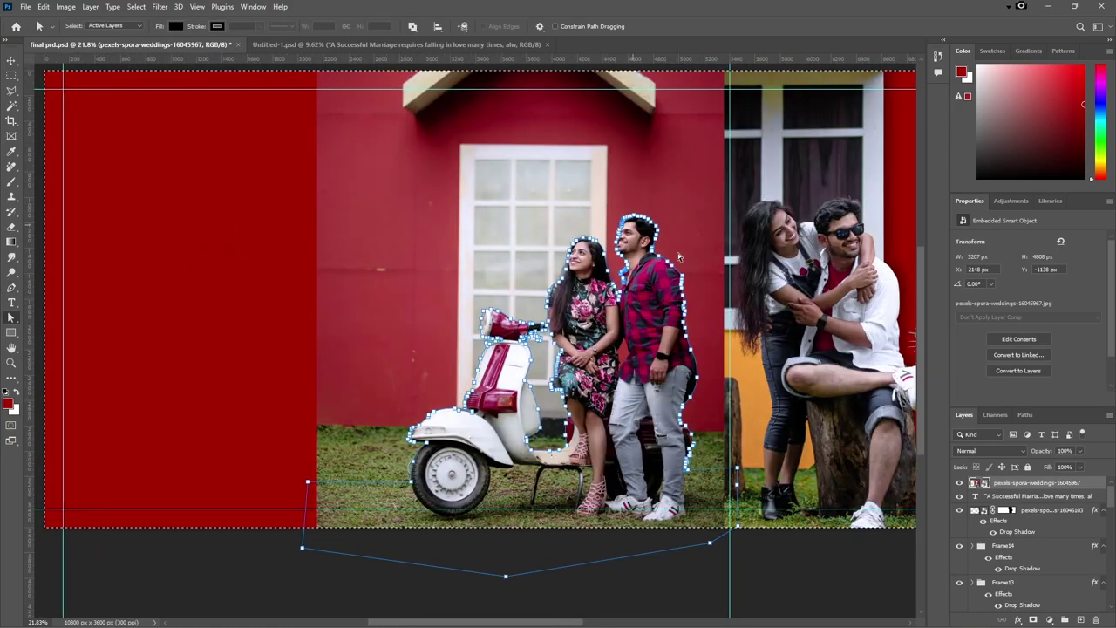
Step: Mask the scooter photo to the couple, scooter and grass, and move the cutout about 38 px left
{"action": "key", "text": "ctrl+Return"}
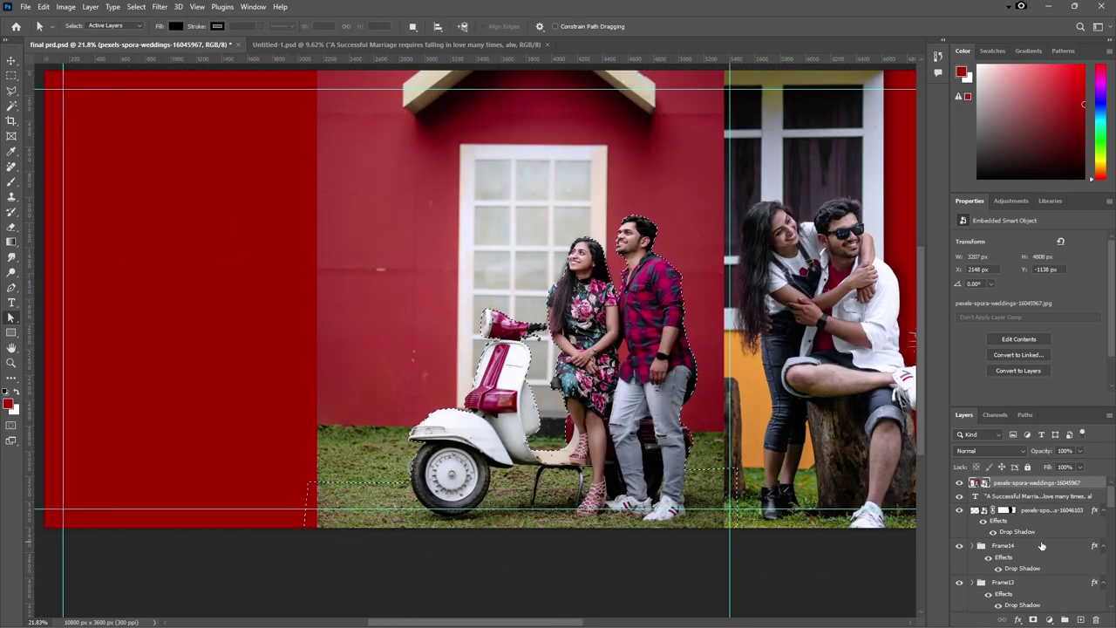
{"action": "left_click", "coordinate": [1033, 619]}
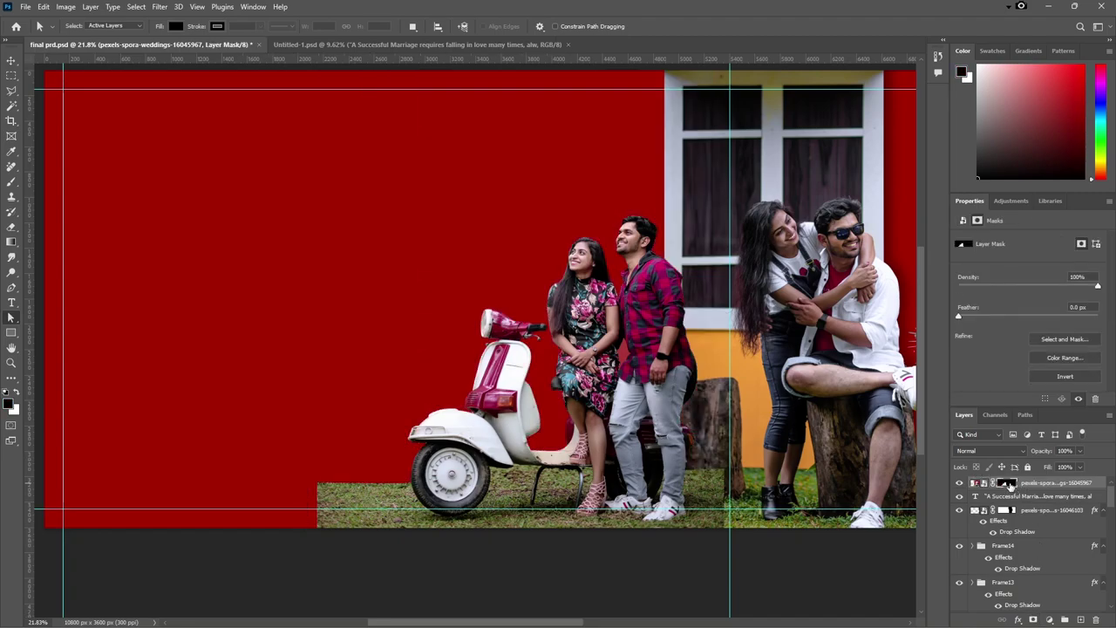
{"action": "key", "text": "b"}
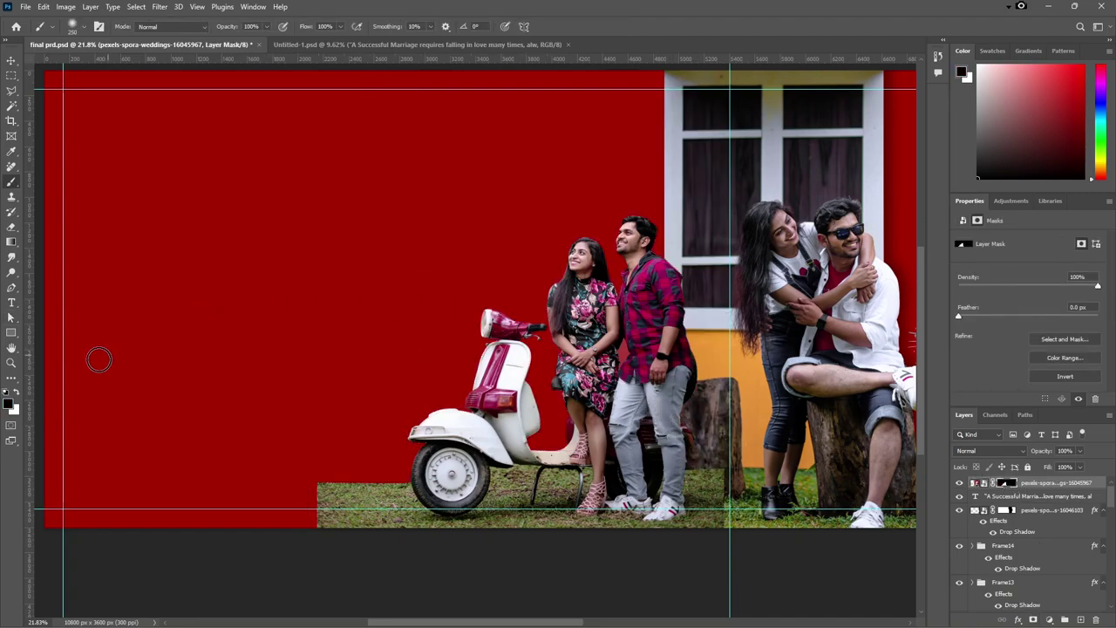
{"action": "scroll", "coordinate": [741, 531], "scroll_direction": "up", "scroll_amount": 1}
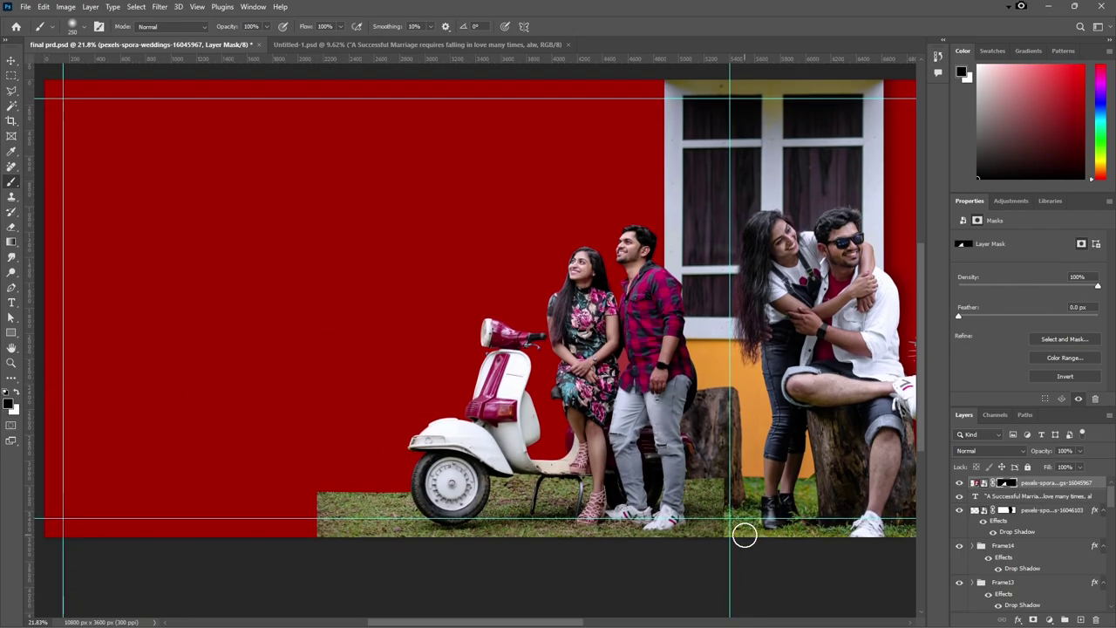
{"action": "key", "text": "v"}
{"action": "left_click_drag", "start_coordinate": [620, 490], "coordinate": [587, 490]}
{"action": "key", "text": "b"}
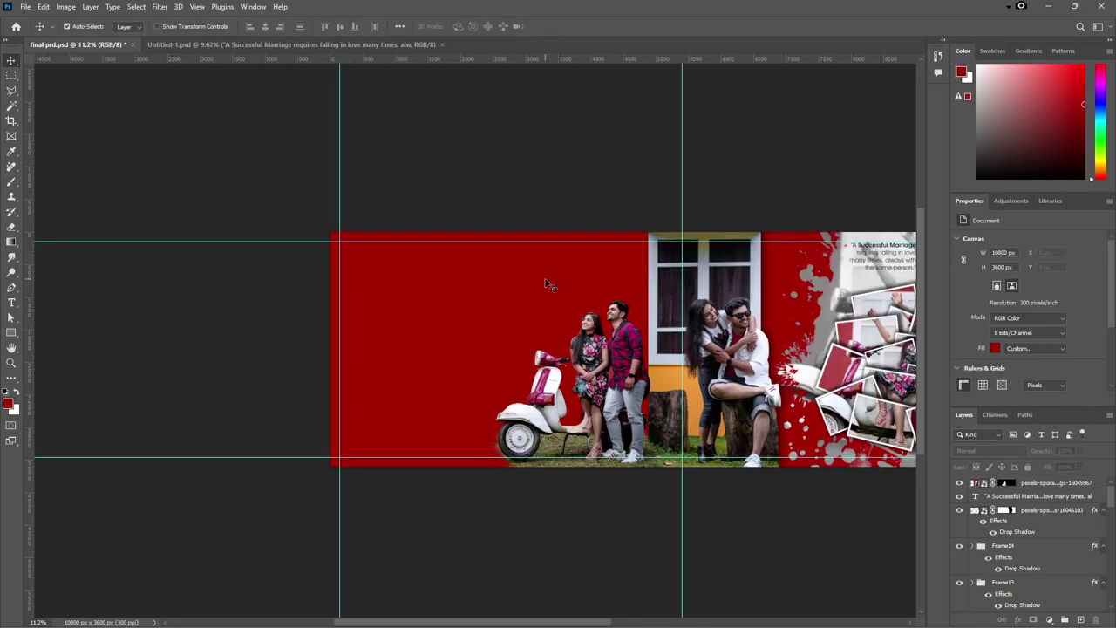
Step: Fill the left page on a new layer with the wall's sampled orange, behind the scooter photo
{"action": "left_click", "coordinate": [1033, 485]}
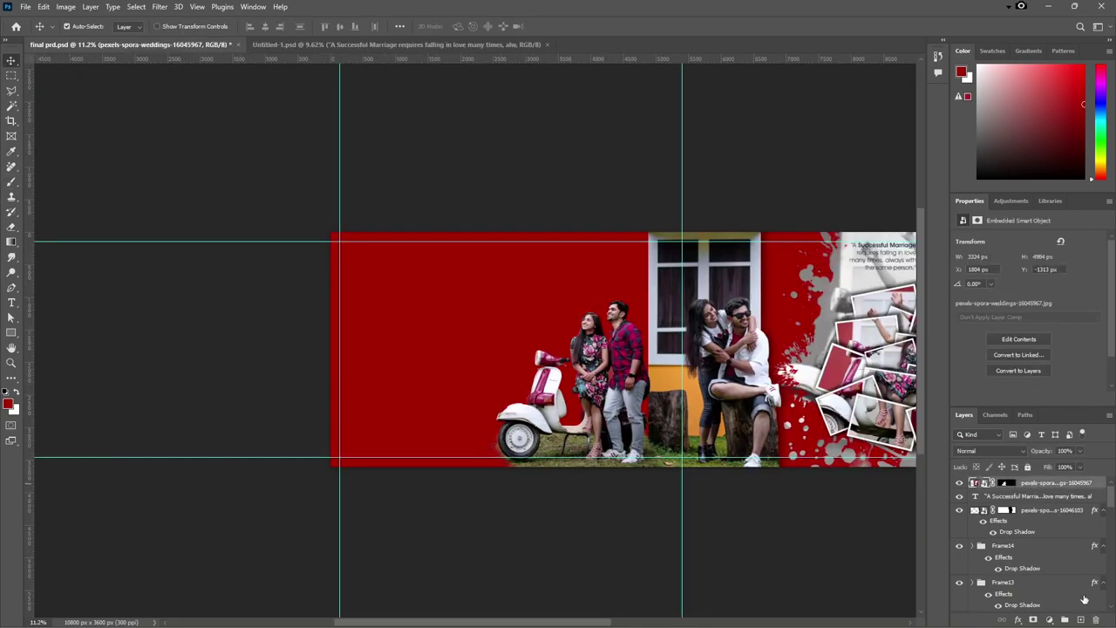
{"action": "left_click", "coordinate": [1081, 620]}
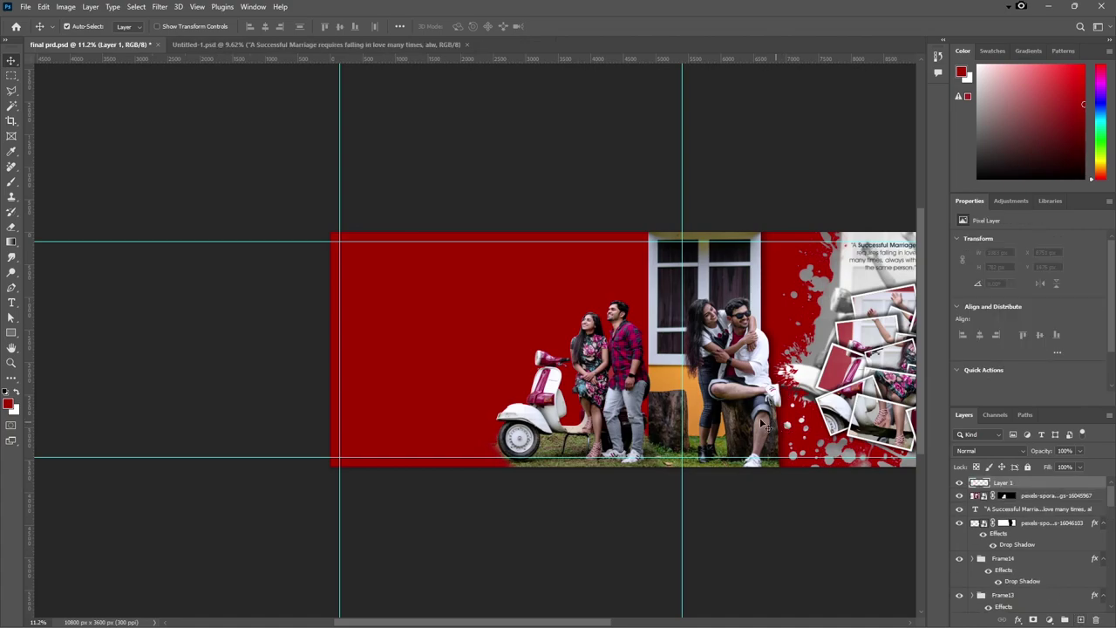
{"action": "key", "text": "m"}
{"action": "left_click_drag", "start_coordinate": [330, 232], "coordinate": [673, 515]}
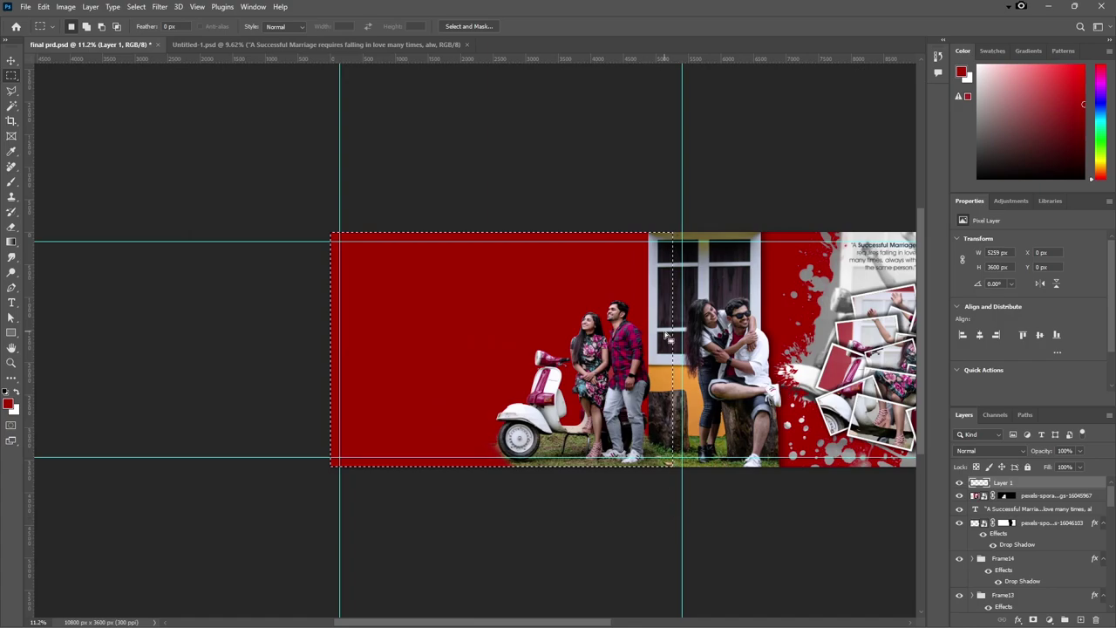
{"action": "key", "text": "i"}
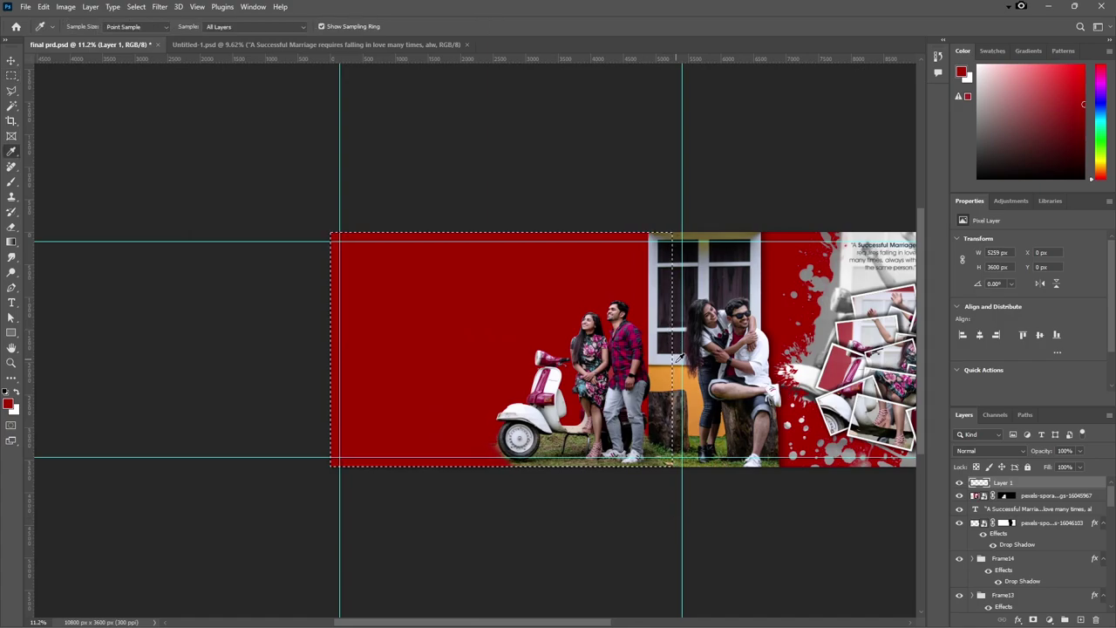
{"action": "left_click", "coordinate": [670, 375]}
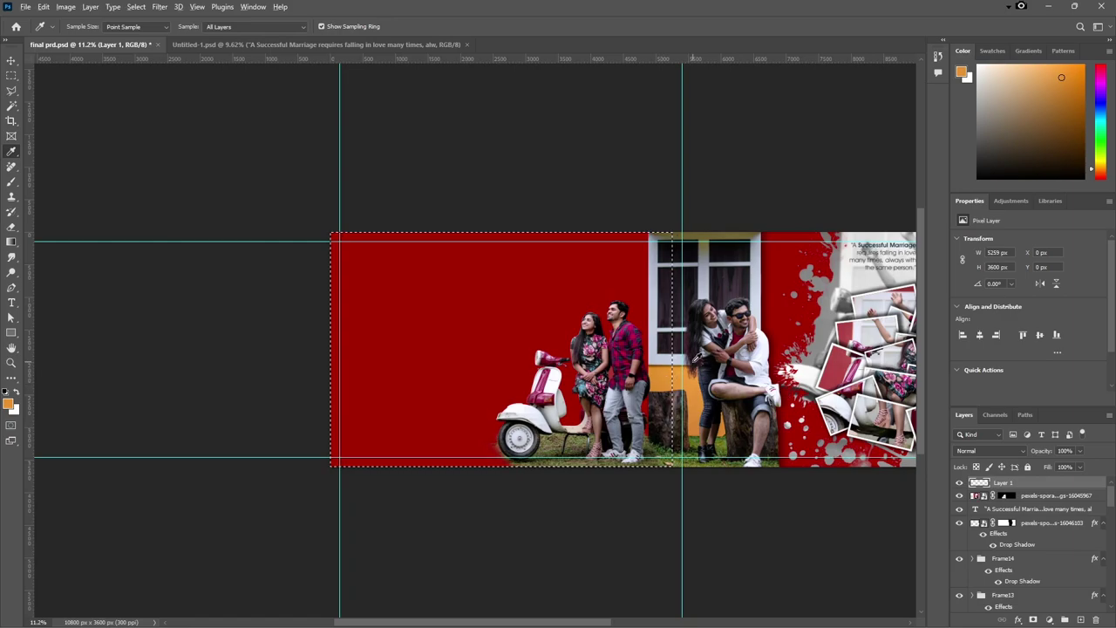
{"action": "key", "text": "alt+BackSpace"}
{"action": "key", "text": "ctrl+d"}
{"action": "key", "text": "v"}
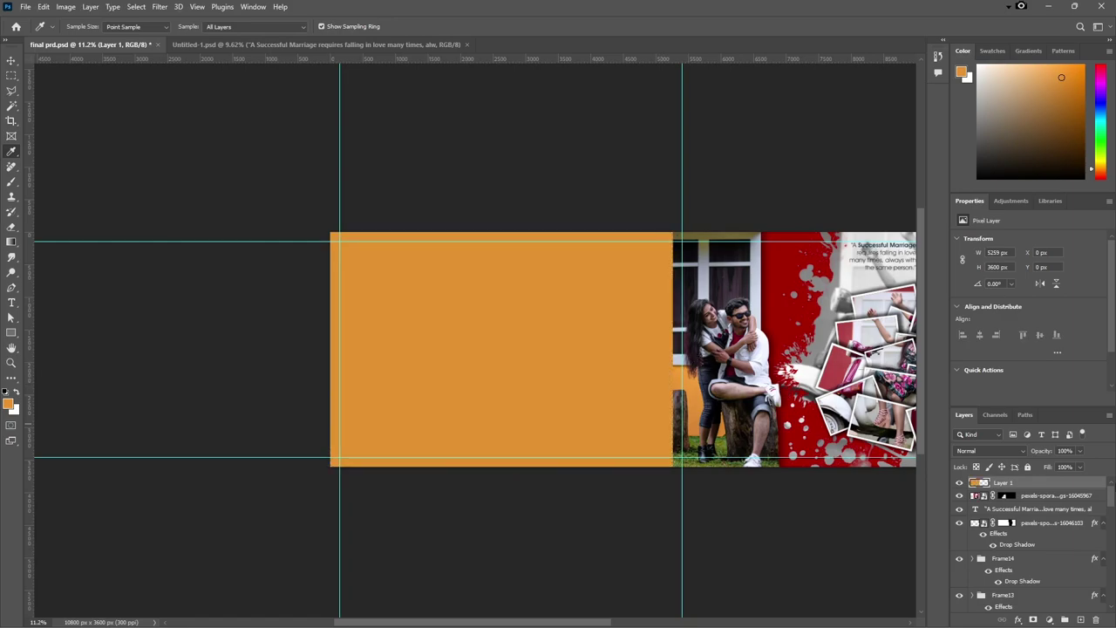
{"action": "key", "text": "ctrl+shift+bracketleft"}
{"action": "left_click", "coordinate": [680, 440]}
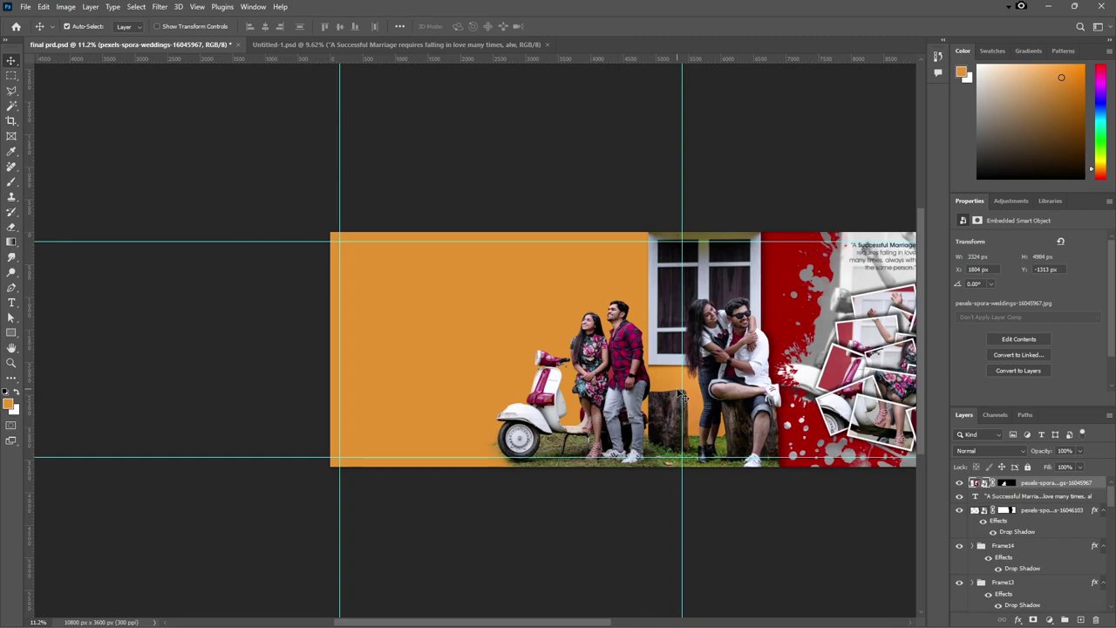
Step: Place the balcony couple photo, enlarge it from the corner and move it up to the top-left
{"action": "left_click_drag", "start_coordinate": [615, 416], "coordinate": [641, 417]}
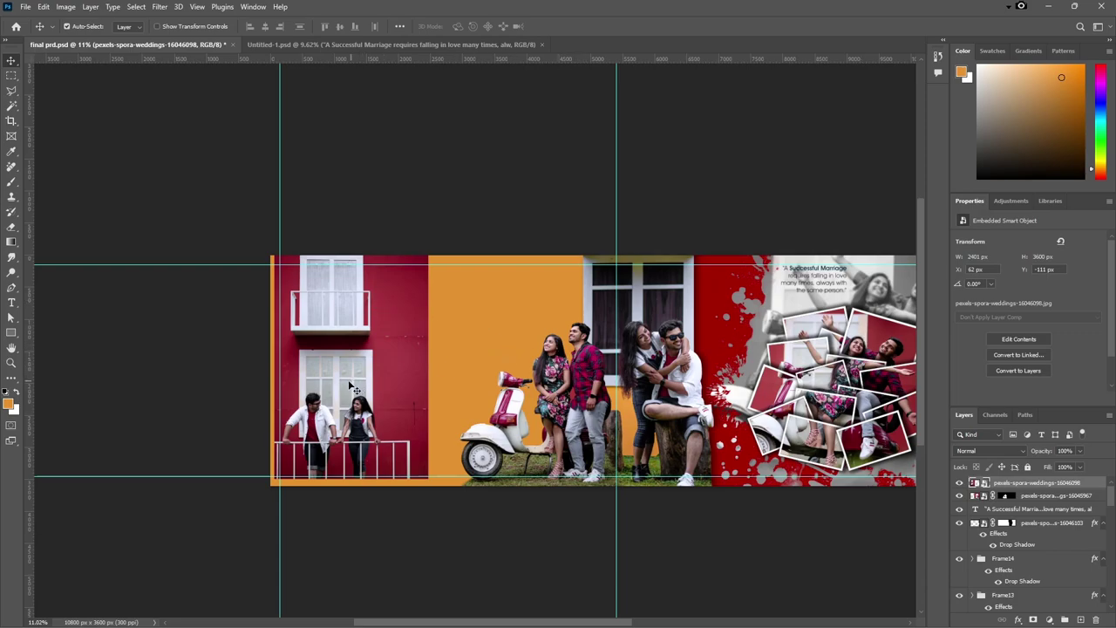
{"action": "key", "text": "ctrl+t"}
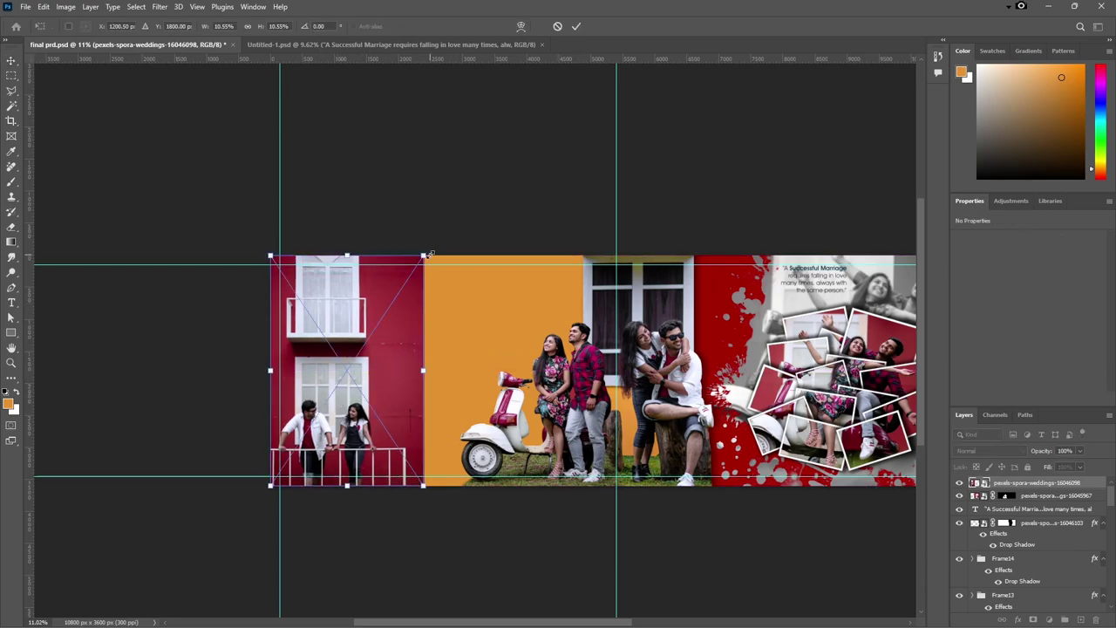
{"action": "left_click_drag", "start_coordinate": [428, 255], "coordinate": [533, 155]}
{"action": "left_click_drag", "start_coordinate": [392, 397], "coordinate": [392, 299]}
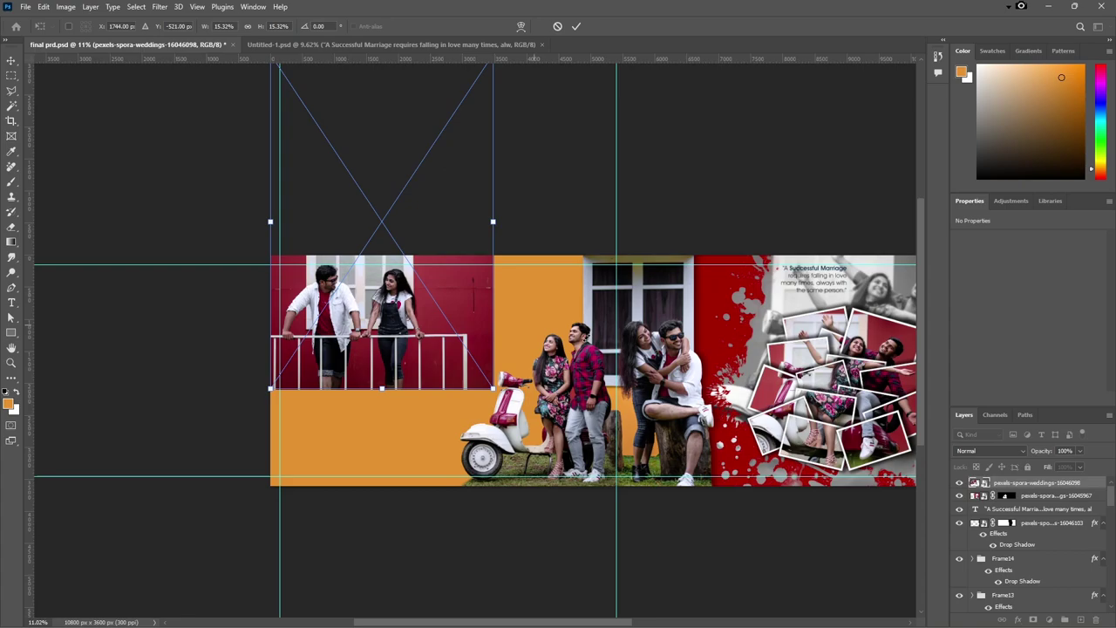
{"action": "key", "text": "Return"}
{"action": "scroll", "coordinate": [522, 310], "scroll_direction": "up", "scroll_amount": 1}
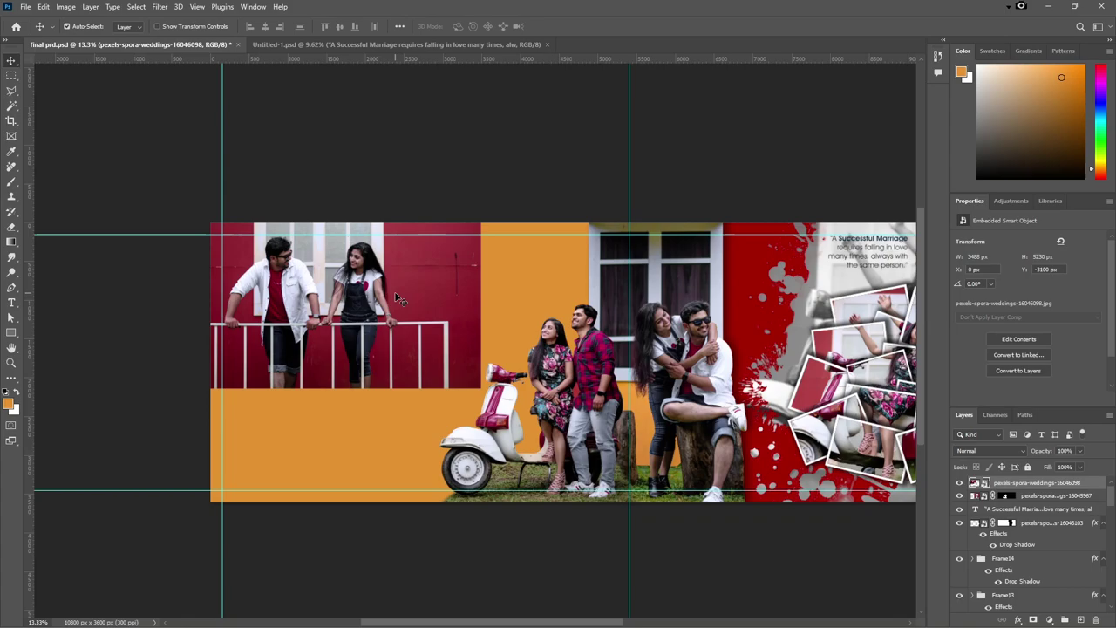
Step: Duplicate the balcony photo, stretch the copy wider to the left, and fade it to 60% opacity
{"action": "key", "text": "ctrl+j"}
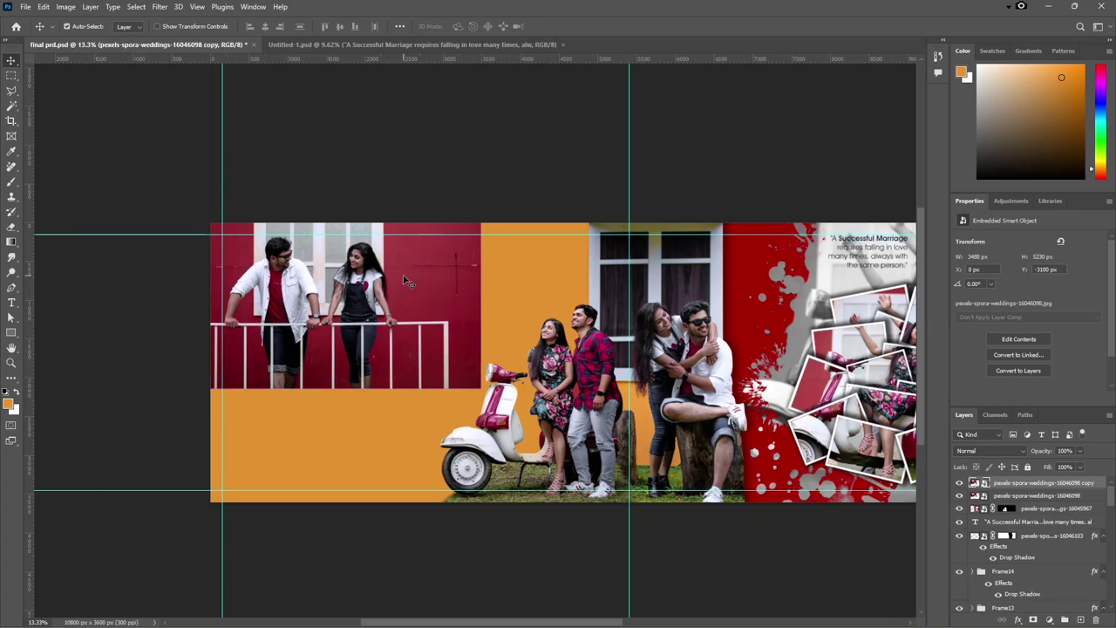
{"action": "left_click_drag", "start_coordinate": [410, 283], "coordinate": [557, 309]}
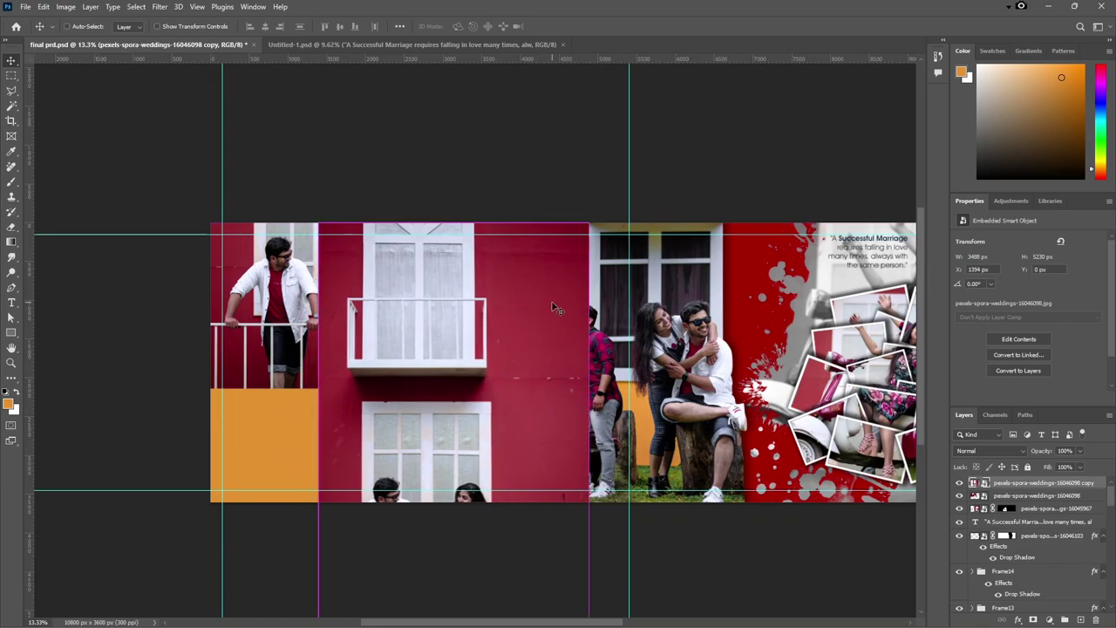
{"action": "key", "text": "ctrl+t"}
{"action": "key", "text": "ctrl+minus"}
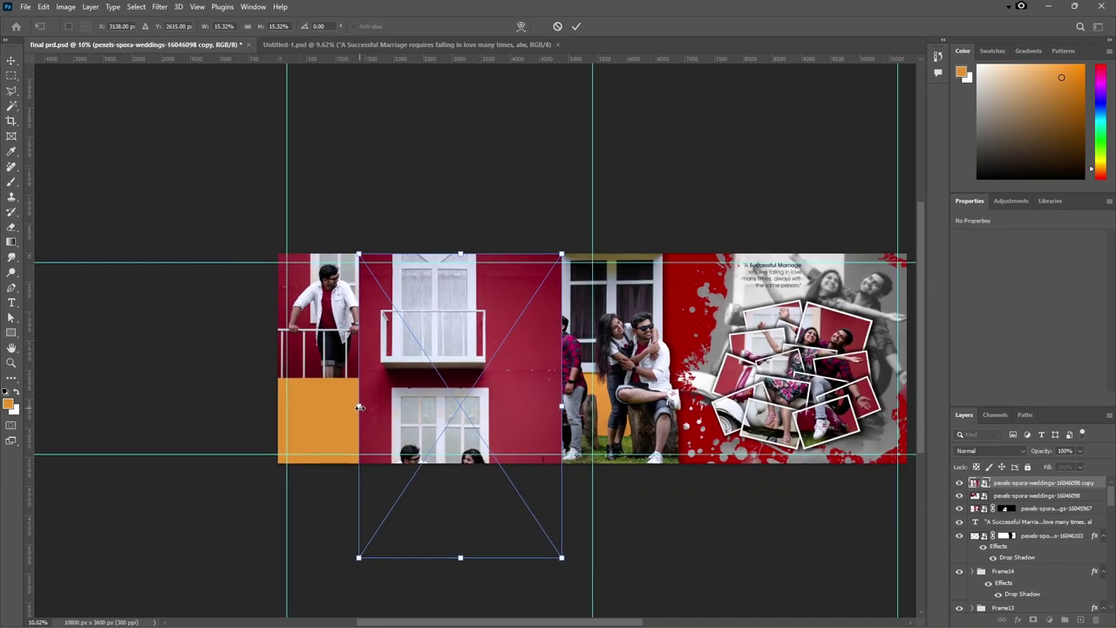
{"action": "left_click_drag", "start_coordinate": [358, 408], "coordinate": [102, 398]}
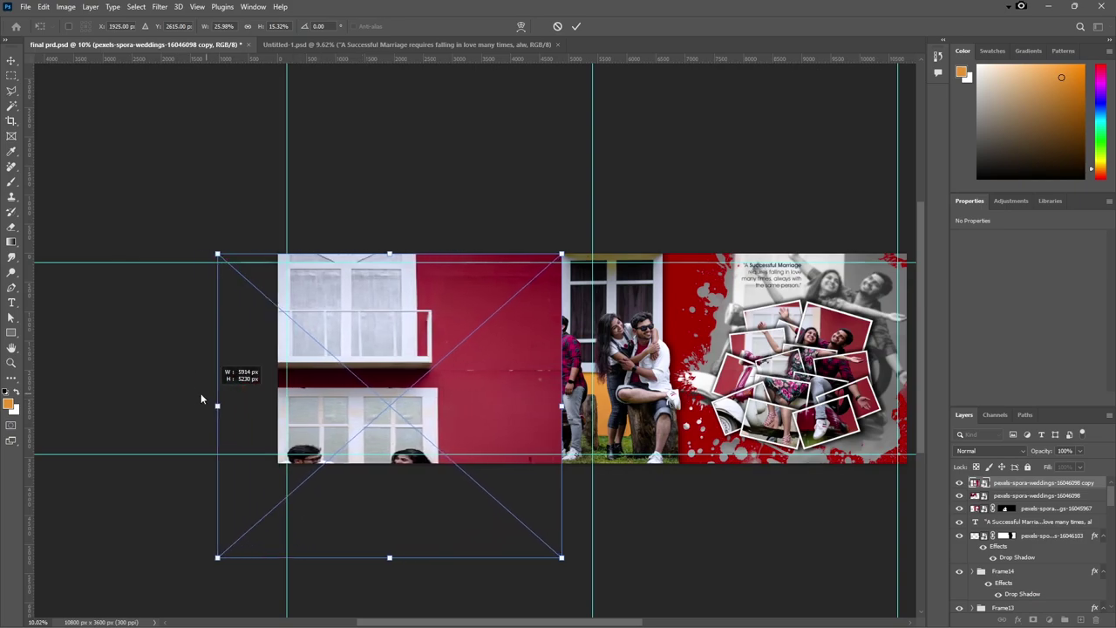
{"action": "key", "text": "Return"}
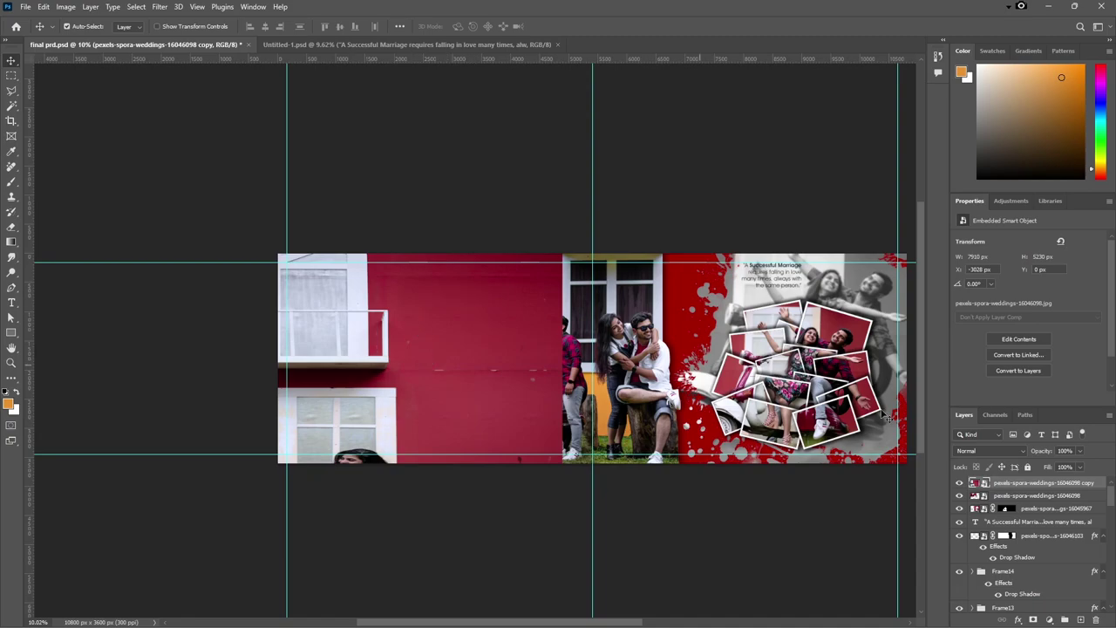
{"action": "left_click", "coordinate": [1079, 450]}
{"action": "left_click_drag", "start_coordinate": [1081, 468], "coordinate": [1059, 468]}
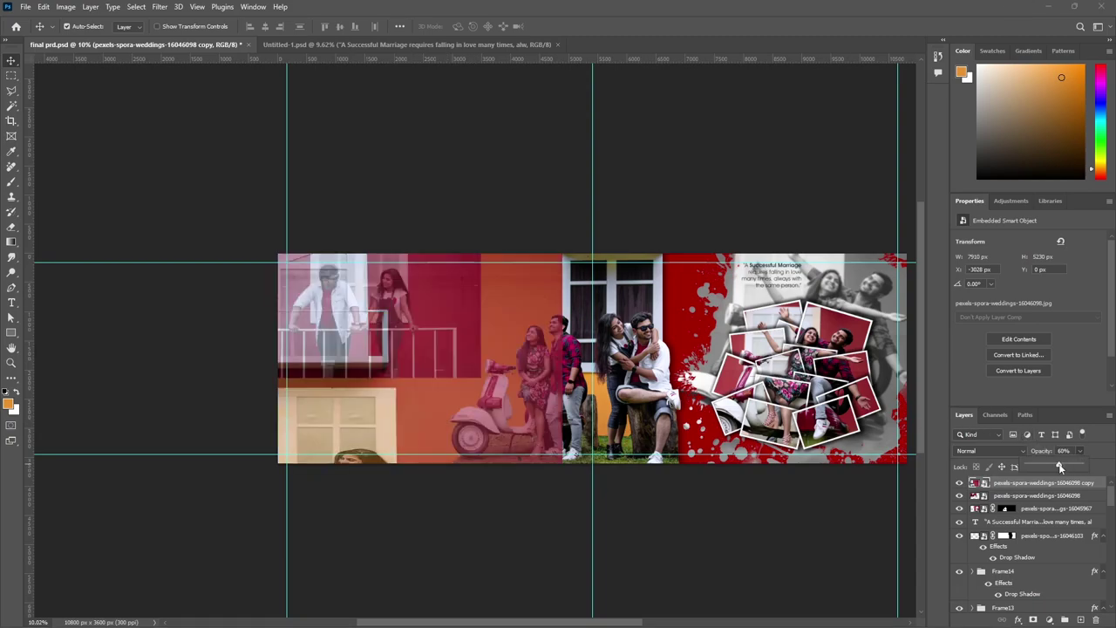
{"action": "scroll", "coordinate": [544, 321], "scroll_direction": "up", "scroll_amount": 2}
Step: Copy a rectangle of the red wall to a new layer and delete the faded photo copy
{"action": "key", "text": "m"}
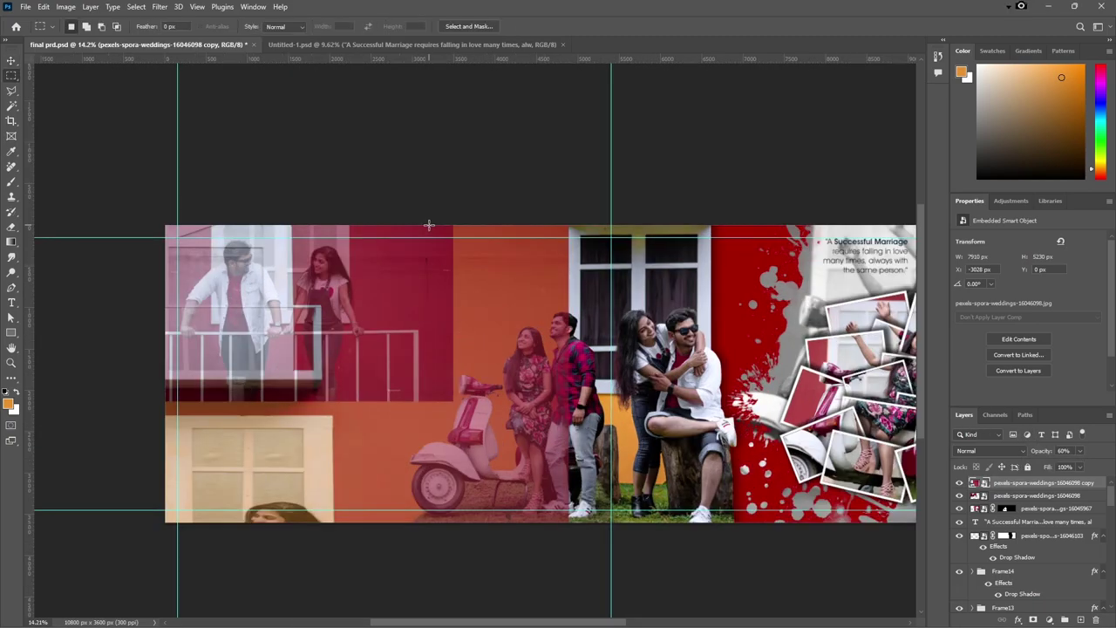
{"action": "mouse_move", "coordinate": [425, 222]}
{"action": "left_mouse_down"}
{"action": "mouse_move", "coordinate": [546, 394]}
{"action": "mouse_move", "coordinate": [568, 399]}
{"action": "left_mouse_up"}
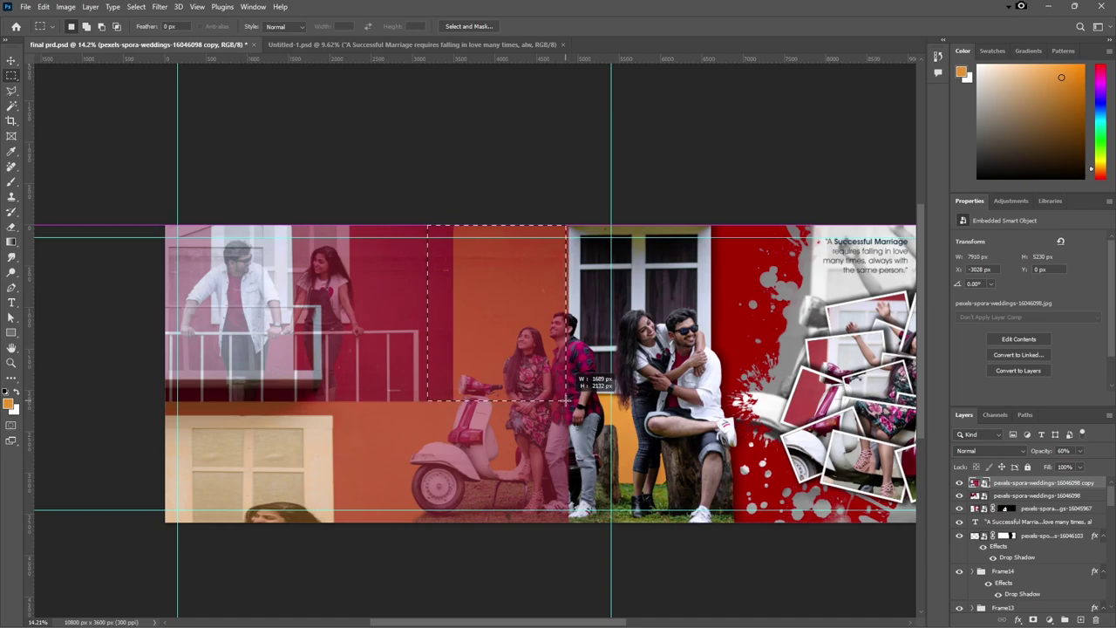
{"action": "left_click_drag", "start_coordinate": [568, 398], "coordinate": [569, 398]}
{"action": "key", "text": "ctrl+j"}
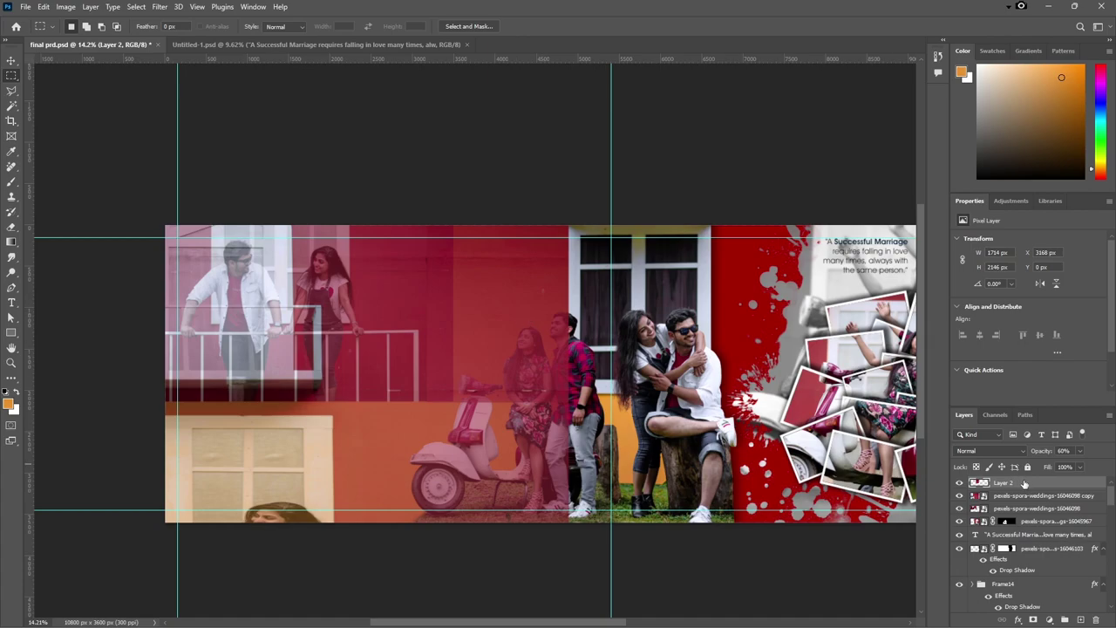
{"action": "left_click_drag", "start_coordinate": [1031, 499], "coordinate": [1084, 589]}
Step: Restore the red wall patch to 100% opacity and move it behind the standing couple
{"action": "left_click_drag", "start_coordinate": [1093, 618], "coordinate": [1095, 620]}
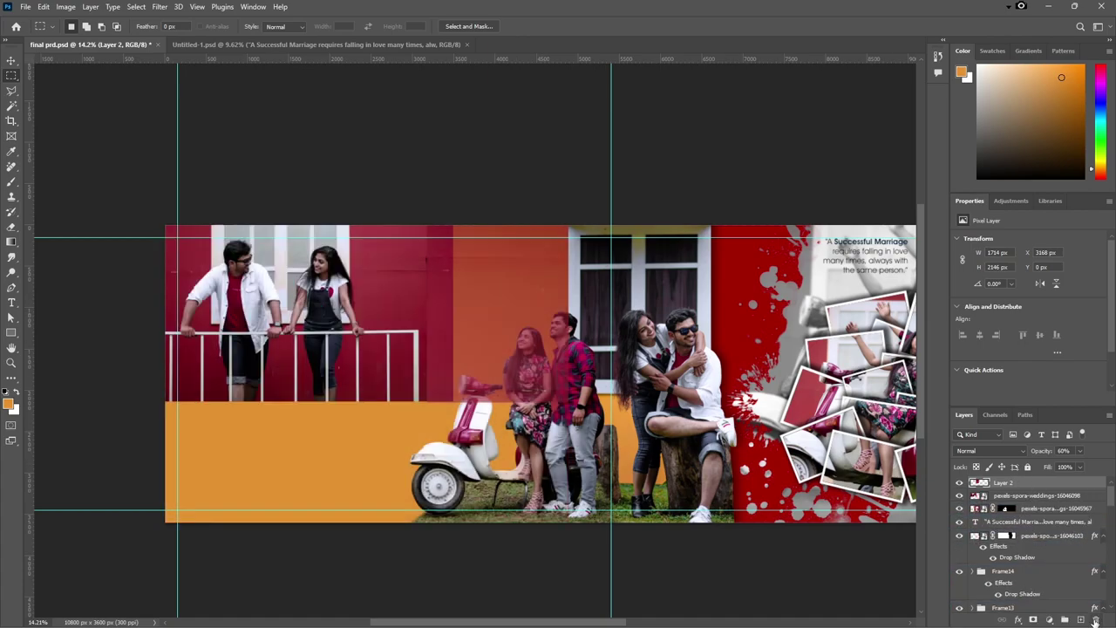
{"action": "key", "text": "v"}
{"action": "left_click", "coordinate": [1081, 454]}
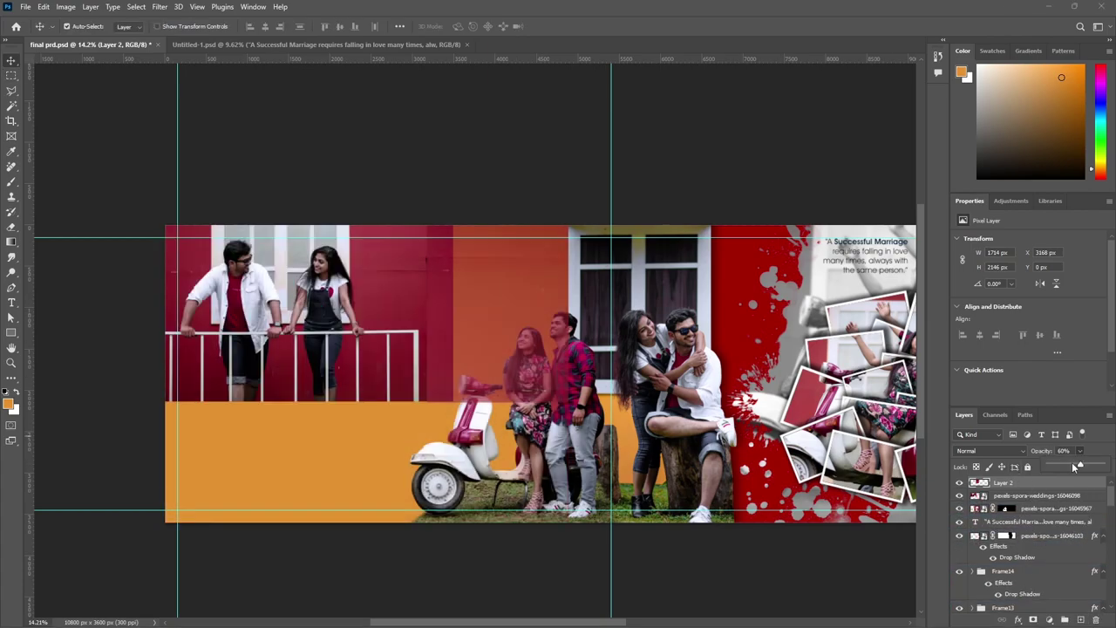
{"action": "left_click_drag", "start_coordinate": [1080, 464], "coordinate": [1090, 482]}
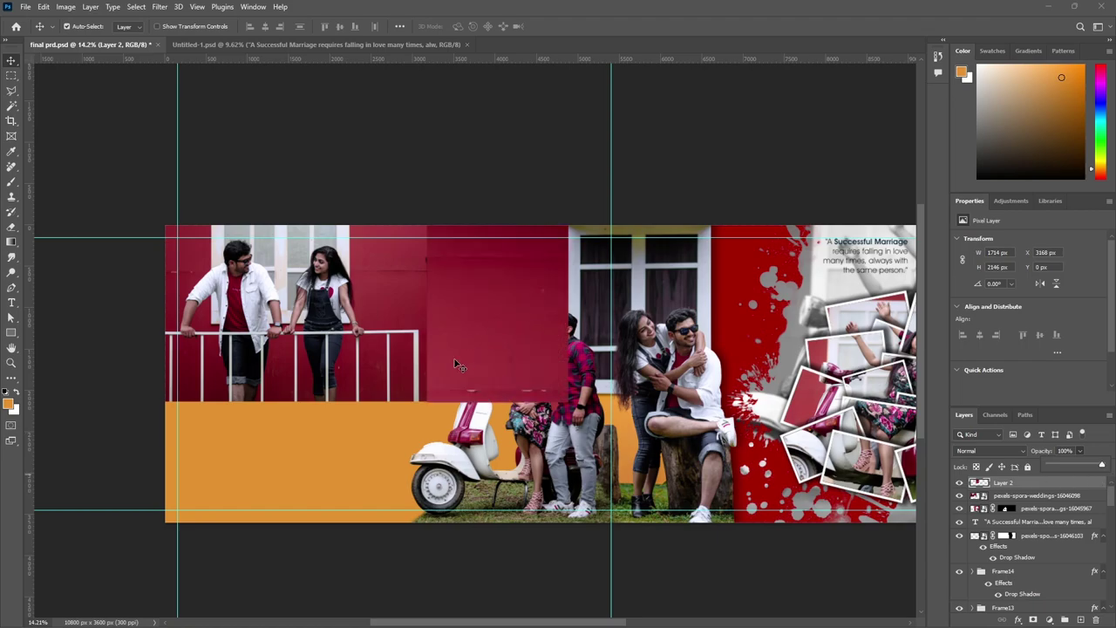
{"action": "left_click_drag", "start_coordinate": [1018, 485], "coordinate": [1003, 515]}
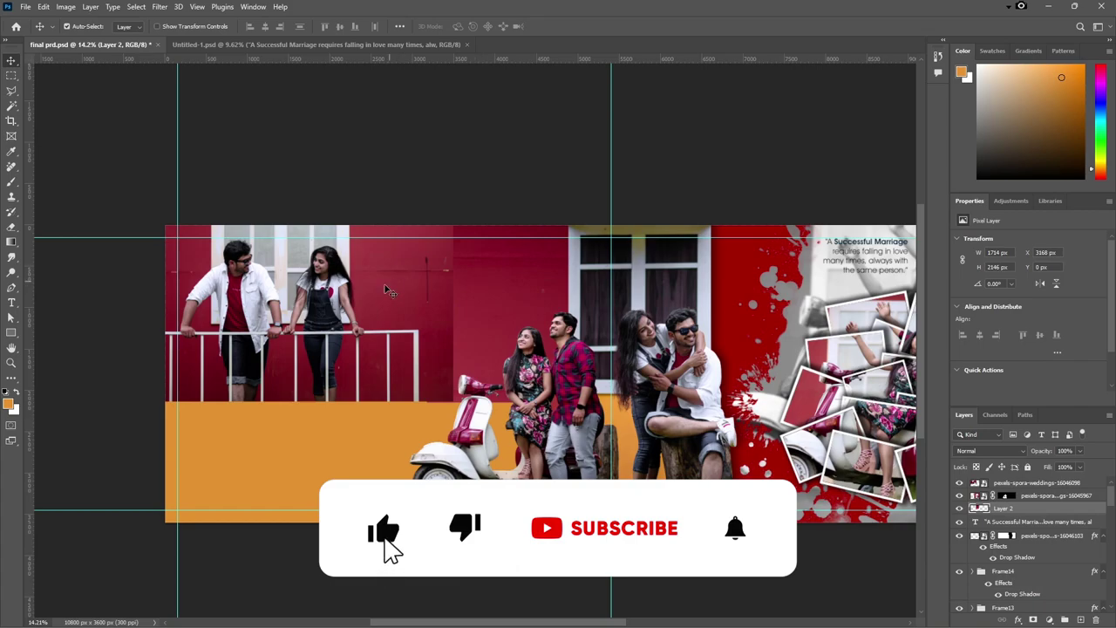
Step: Add a layer mask to the standing couple photo, ready for brush painting
{"action": "left_click", "coordinate": [353, 307]}
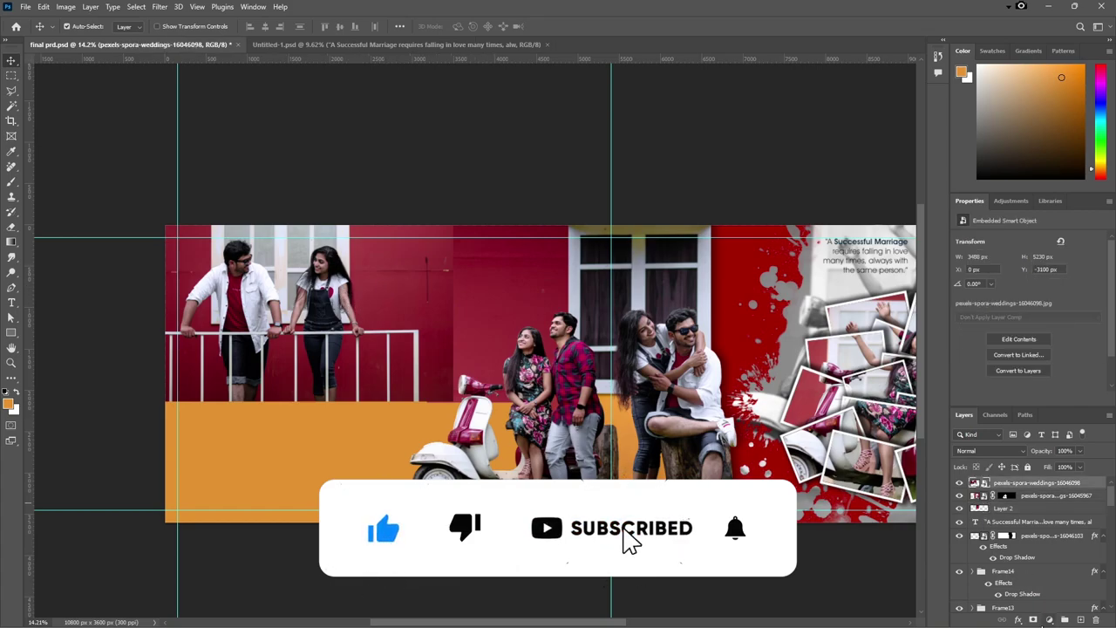
{"action": "left_click", "coordinate": [1033, 620]}
{"action": "key", "text": "b"}
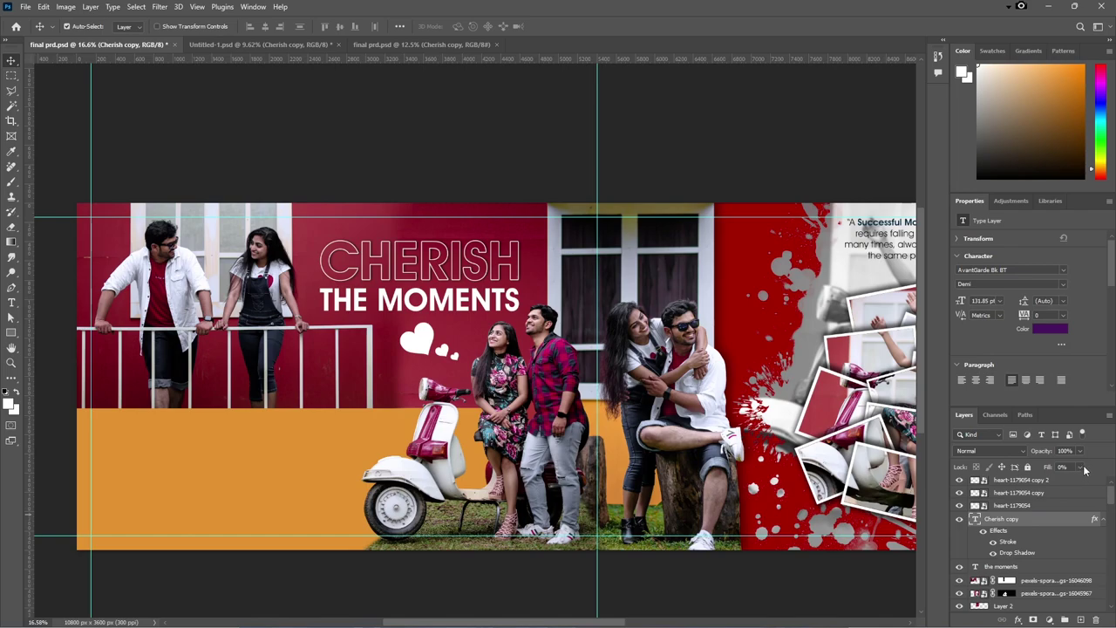
Step: Nudge the CHERISH title left so it sits aligned above THE MOMENTS on the red wall
{"action": "mouse_move", "coordinate": [408, 260]}
{"action": "left_mouse_down"}
{"action": "mouse_move", "coordinate": [199, 257]}
{"action": "mouse_move", "coordinate": [397, 255]}
{"action": "left_mouse_up"}
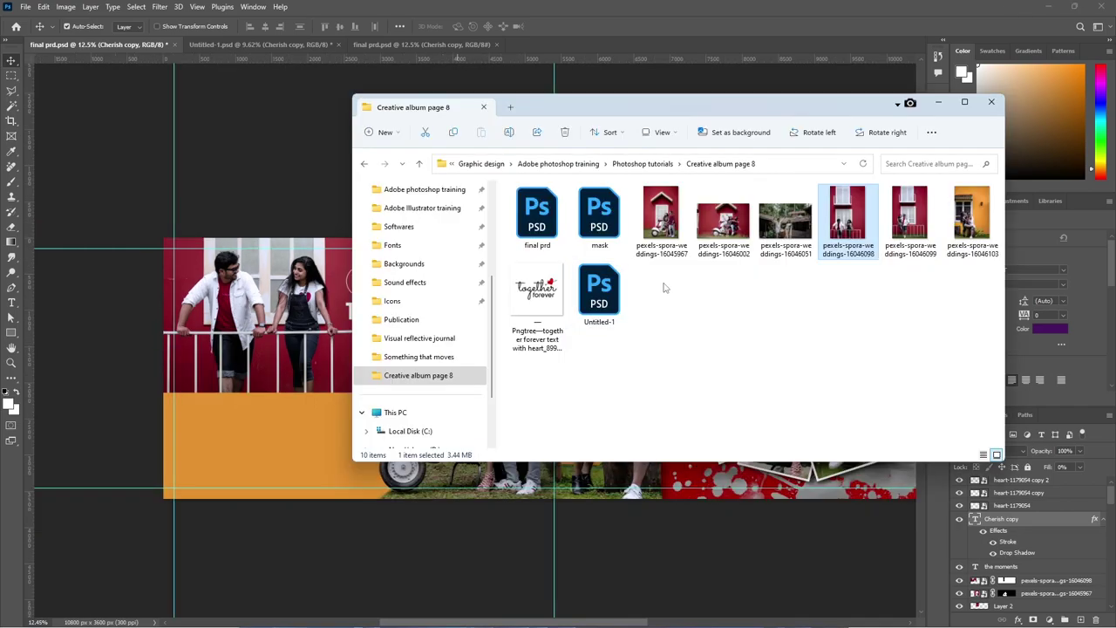
Step: Place the together forever graphic on the orange band and stretch the vertical WITH LOVE heading
{"action": "left_click_drag", "start_coordinate": [474, 323], "coordinate": [375, 442]}
{"action": "key", "text": "Return"}
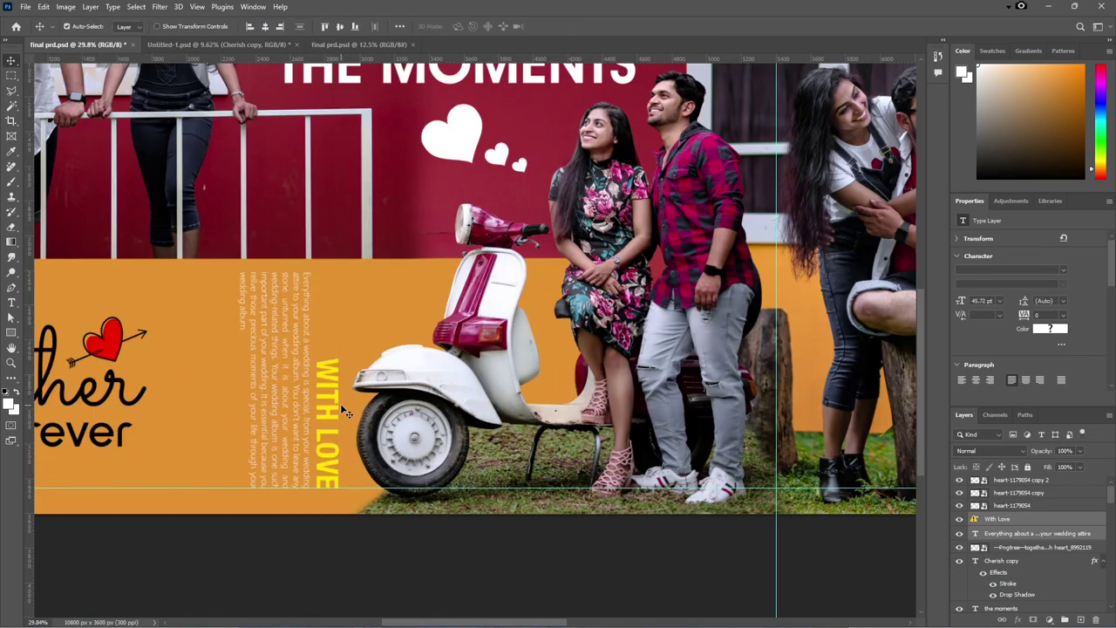
{"action": "double_click", "coordinate": [329, 412]}
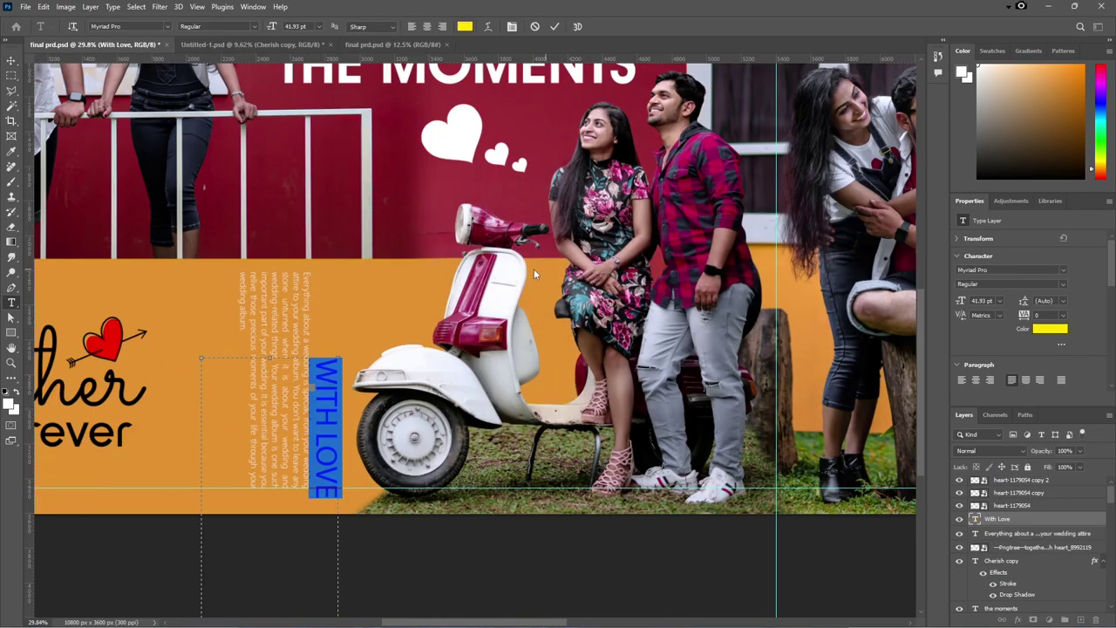
{"action": "key", "text": "ctrl+t"}
{"action": "left_click_drag", "start_coordinate": [301, 345], "coordinate": [302, 532]}
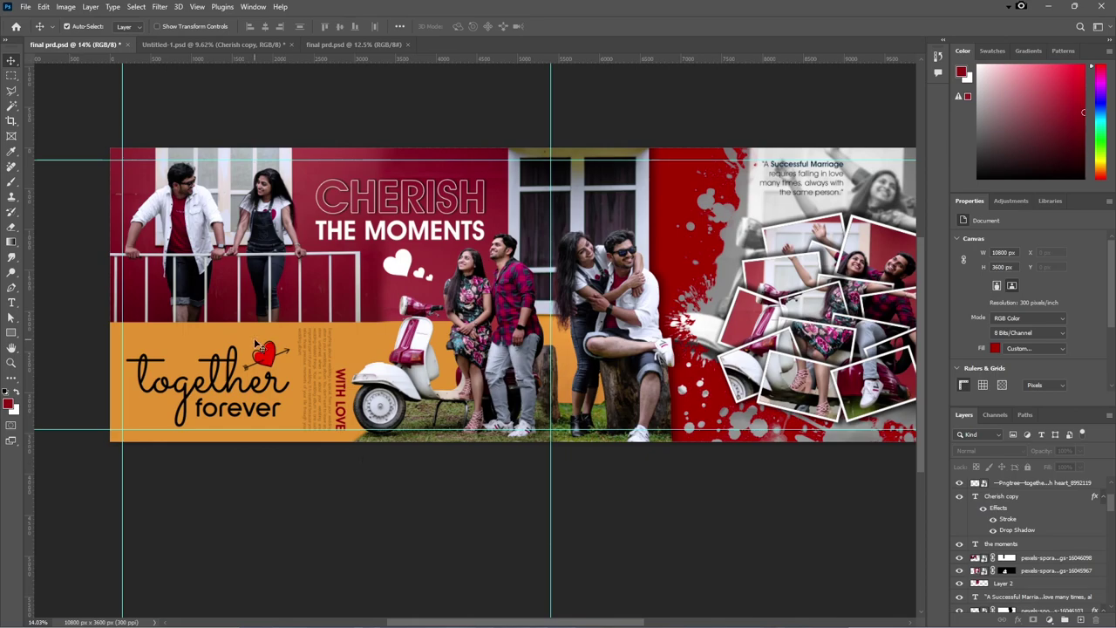
Step: Sample the crimson of the red wall as the colour for the right page's background
{"action": "scroll", "coordinate": [257, 346], "scroll_direction": "down", "scroll_amount": 2}
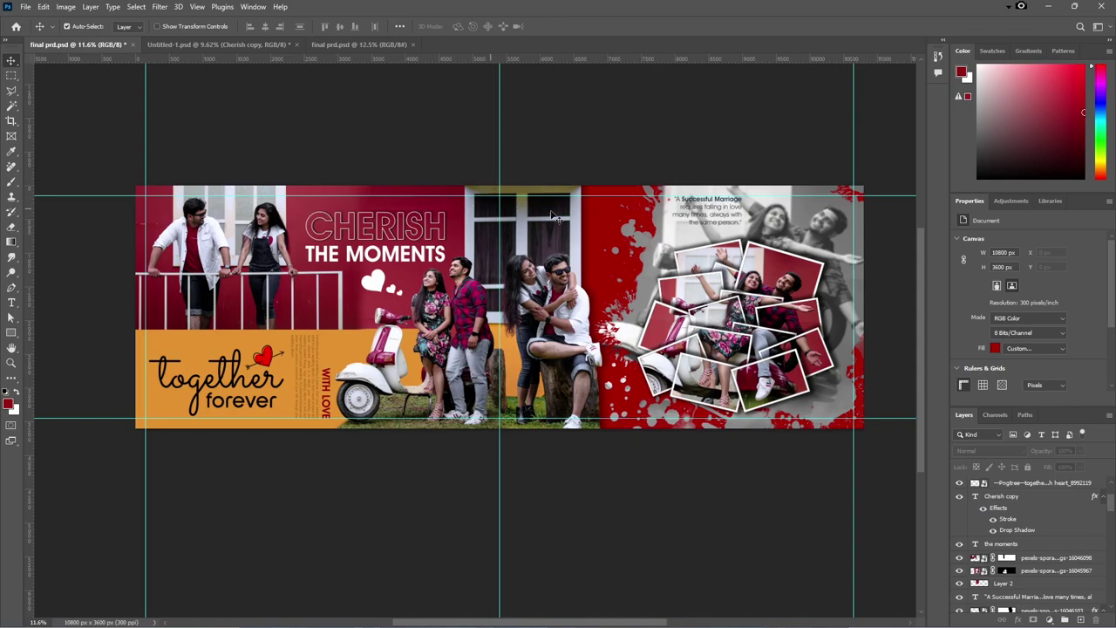
{"action": "scroll", "coordinate": [1033, 542], "scroll_direction": "down", "scroll_amount": 10}
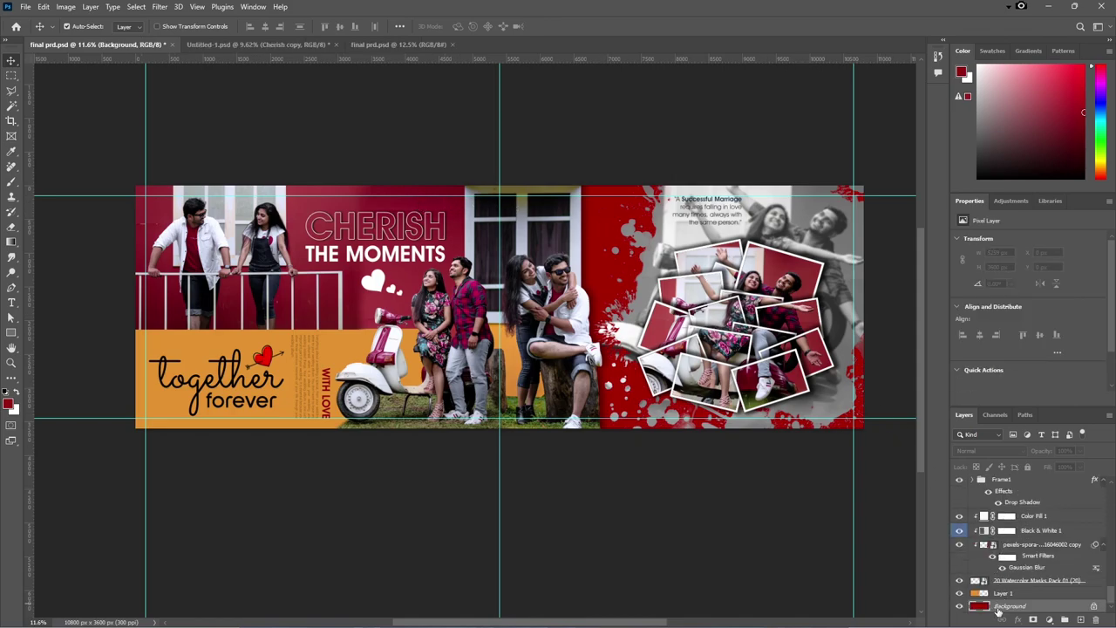
{"action": "key", "text": "i"}
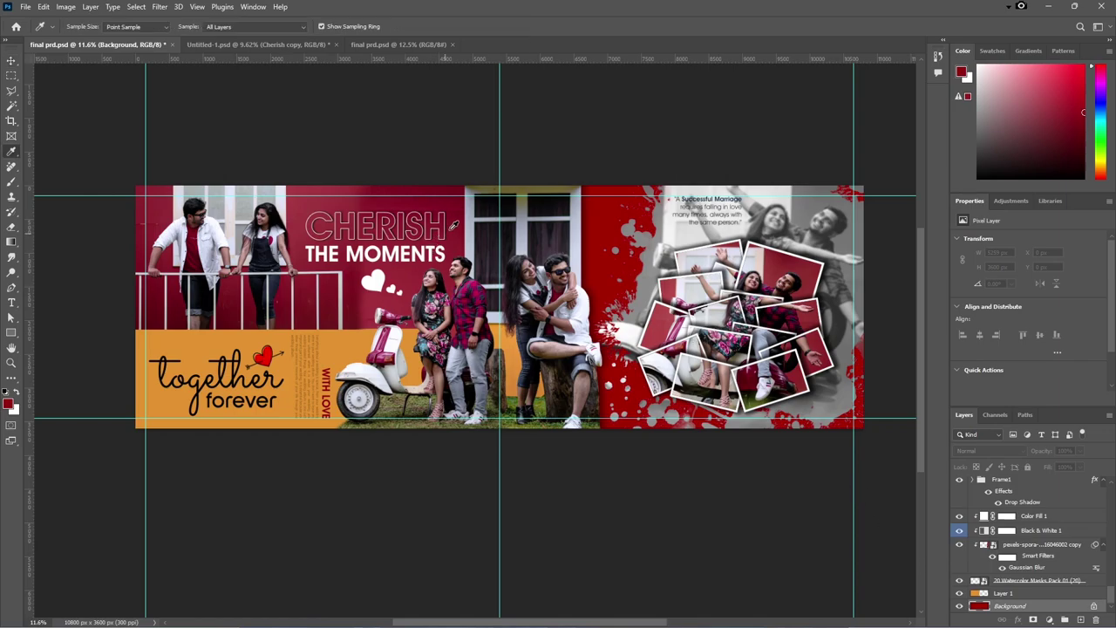
{"action": "left_click", "coordinate": [455, 223]}
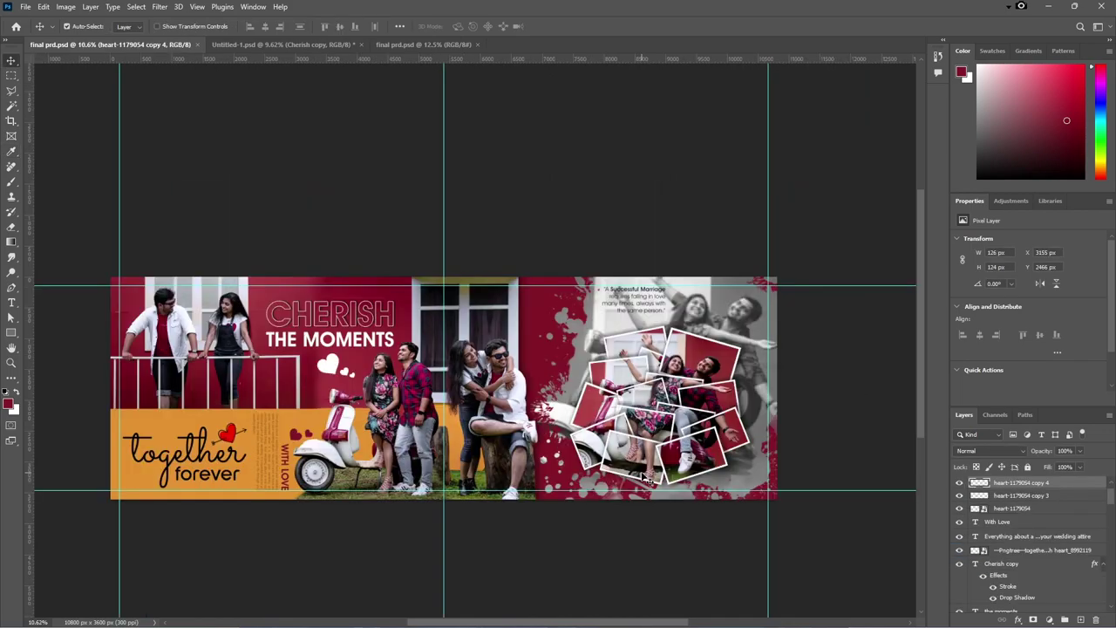
Step: Stamp all visible layers into a new top Layer 3 and convert it to a smart object
{"action": "scroll", "coordinate": [1070, 556], "scroll_direction": "up", "scroll_amount": 1}
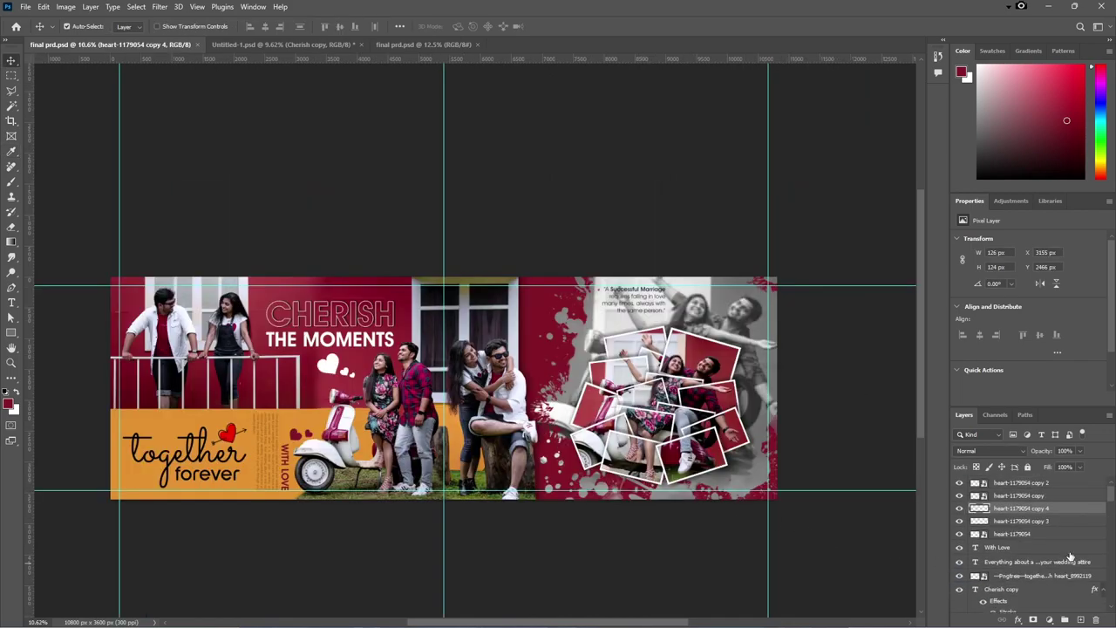
{"action": "left_click", "coordinate": [1016, 482]}
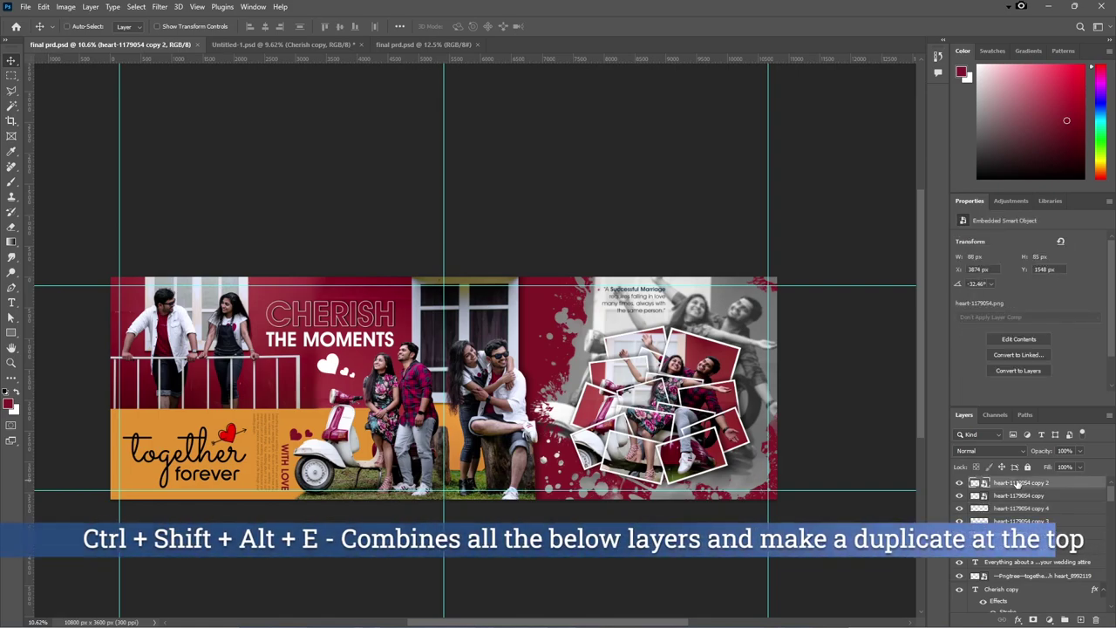
{"action": "key", "text": "ctrl+shift+alt+e"}
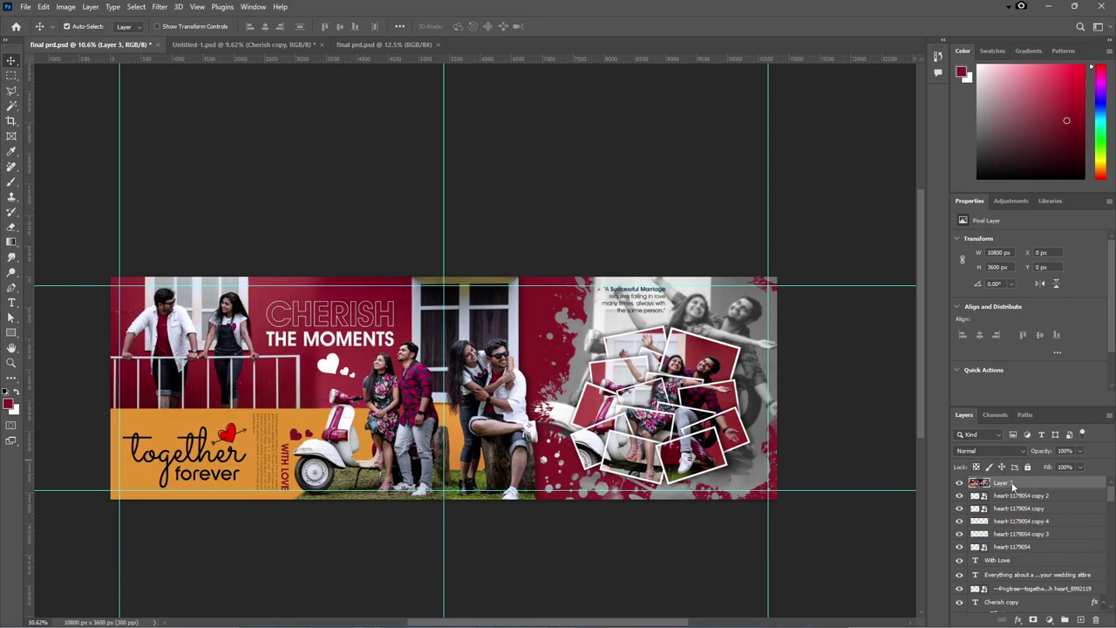
{"action": "right_click", "coordinate": [1013, 485]}
{"action": "left_click", "coordinate": [1057, 186]}
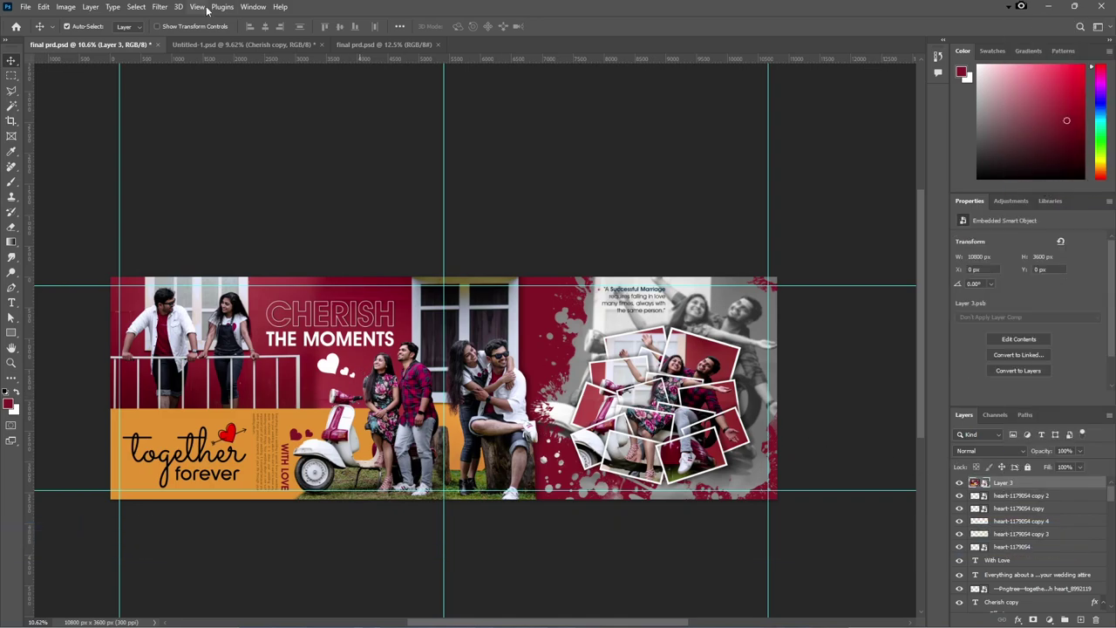
{"action": "left_click", "coordinate": [160, 7]}
Step: In Camera Raw's Color Mixer, set saturation to Reds +34, Oranges +10, Greens −51
{"action": "left_click", "coordinate": [190, 96]}
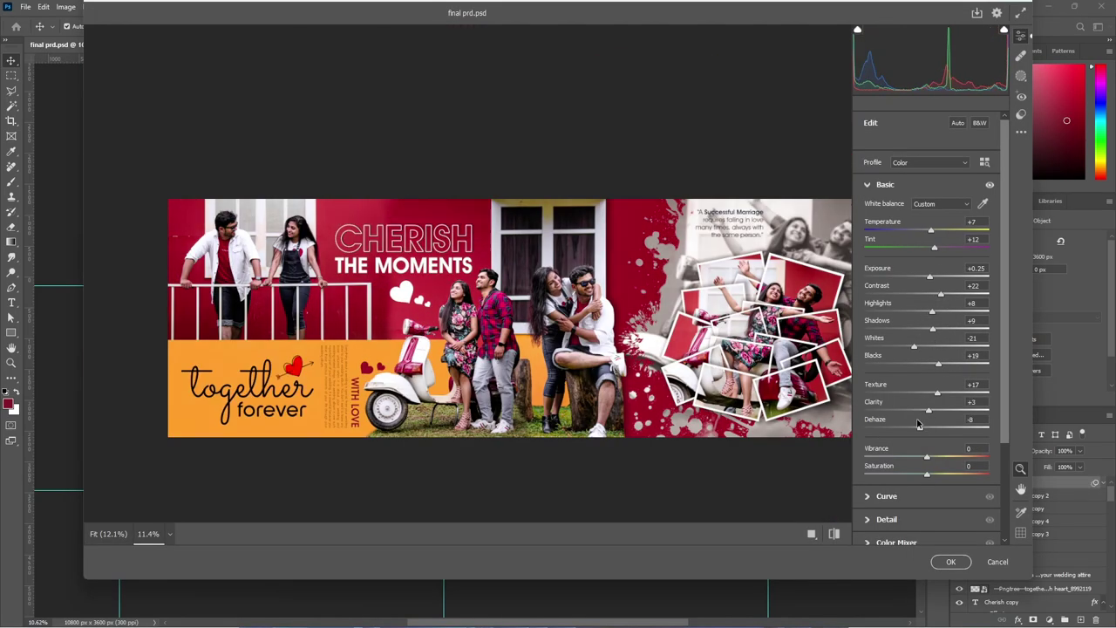
{"action": "left_click", "coordinate": [886, 495]}
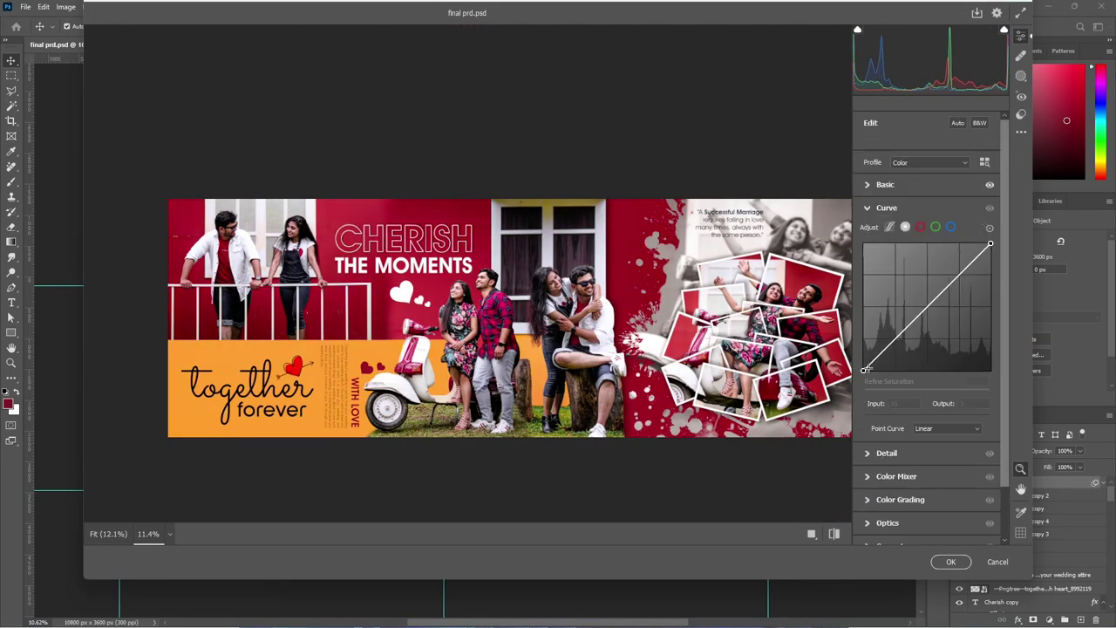
{"action": "left_click", "coordinate": [885, 466]}
{"action": "left_click", "coordinate": [896, 352]}
{"action": "left_click", "coordinate": [902, 289]}
{"action": "mouse_move", "coordinate": [927, 323]}
{"action": "left_mouse_down"}
{"action": "mouse_move", "coordinate": [948, 324]}
{"action": "mouse_move", "coordinate": [895, 375]}
{"action": "left_mouse_up"}
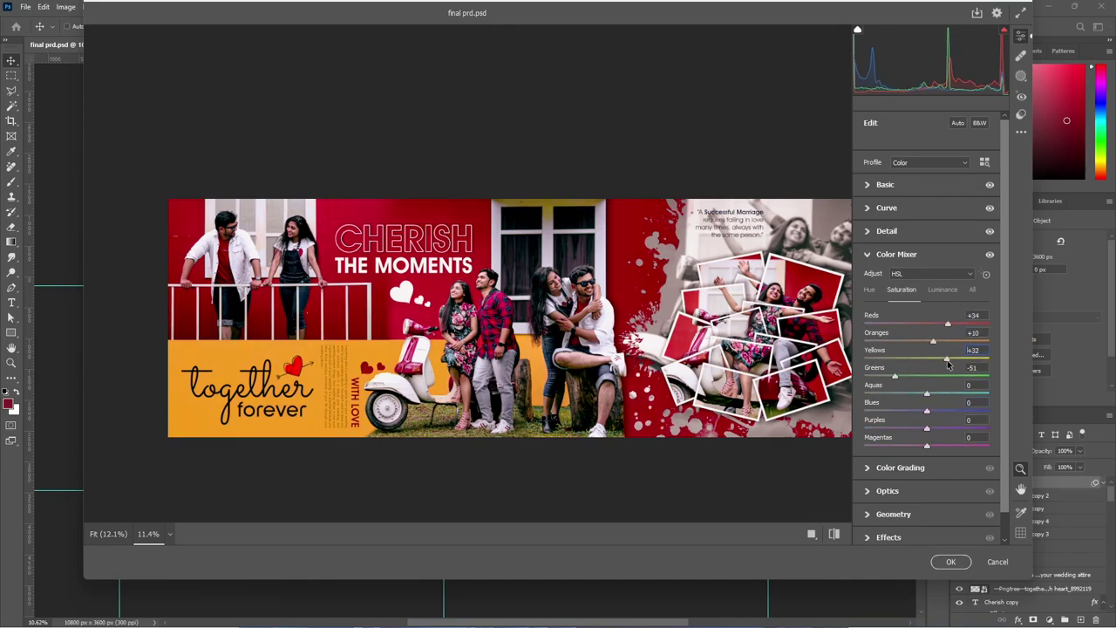
Step: Tint the highlights in Color Grading and apply the Camera Raw filter
{"action": "left_click", "coordinate": [899, 467]}
{"action": "left_click_drag", "start_coordinate": [962, 371], "coordinate": [963, 355]}
{"action": "left_click", "coordinate": [900, 197]}
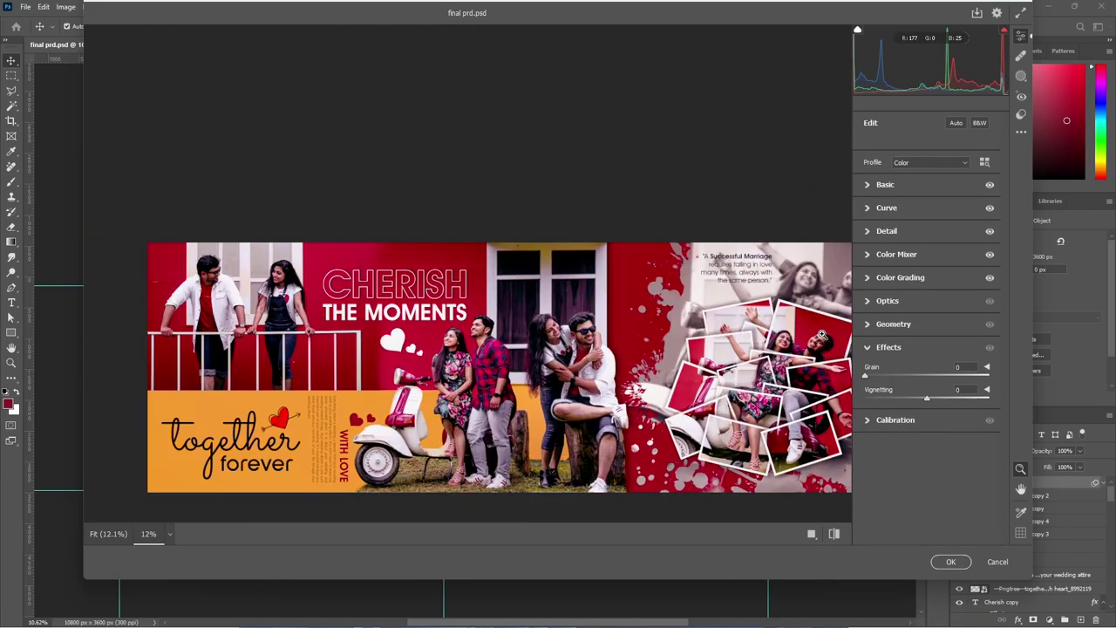
{"action": "left_click", "coordinate": [951, 561]}
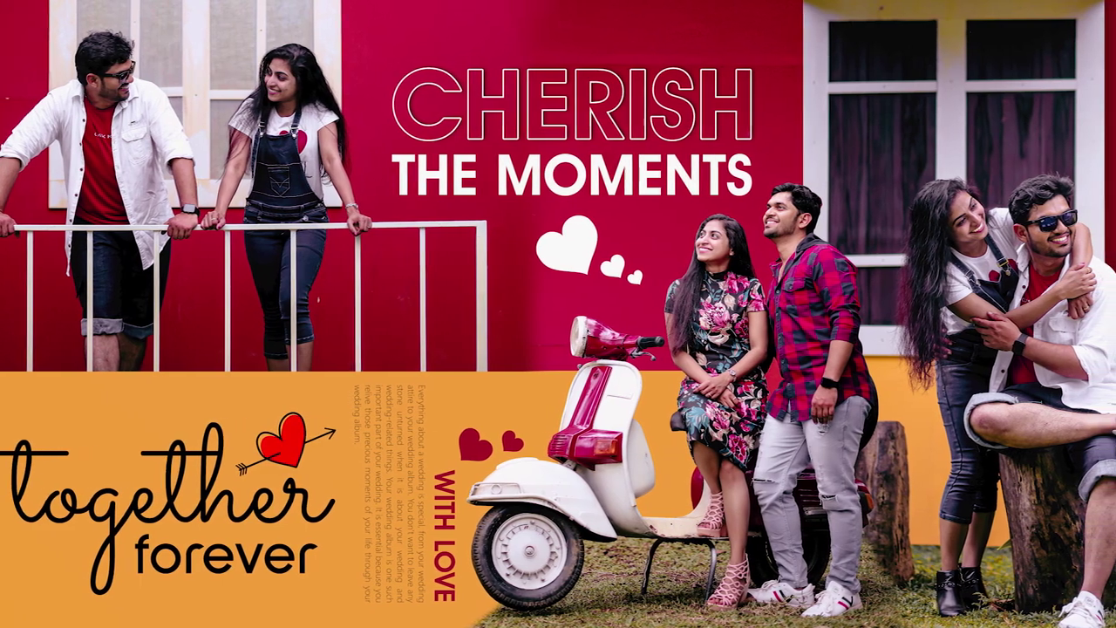